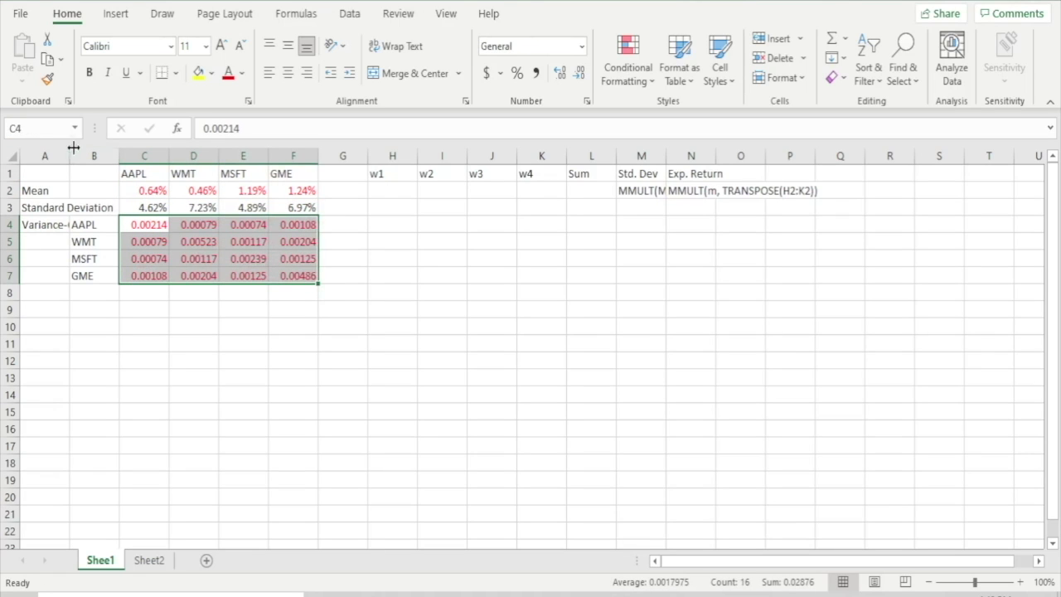
- Name the selected variance-covariance matrix range C4:F7 "varco"
{"action": "left_click", "coordinate": [53, 129]}
{"action": "key", "text": "Return"}
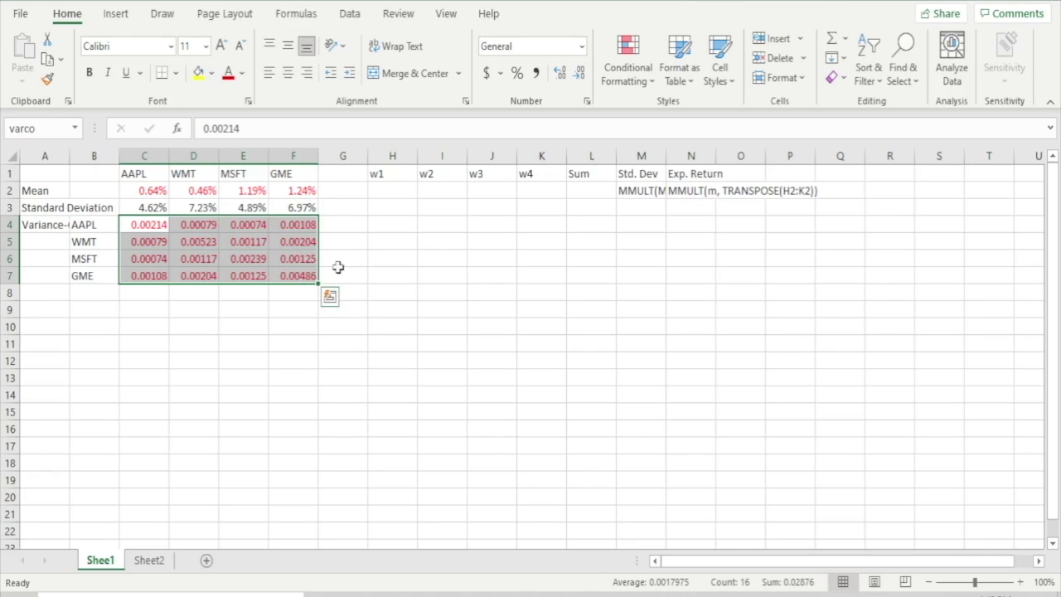
- Enter a 25% weight under each of w1, w2, w3 and w4 in row 2
{"action": "left_click", "coordinate": [401, 194]}
{"action": "type", "text": "25"}
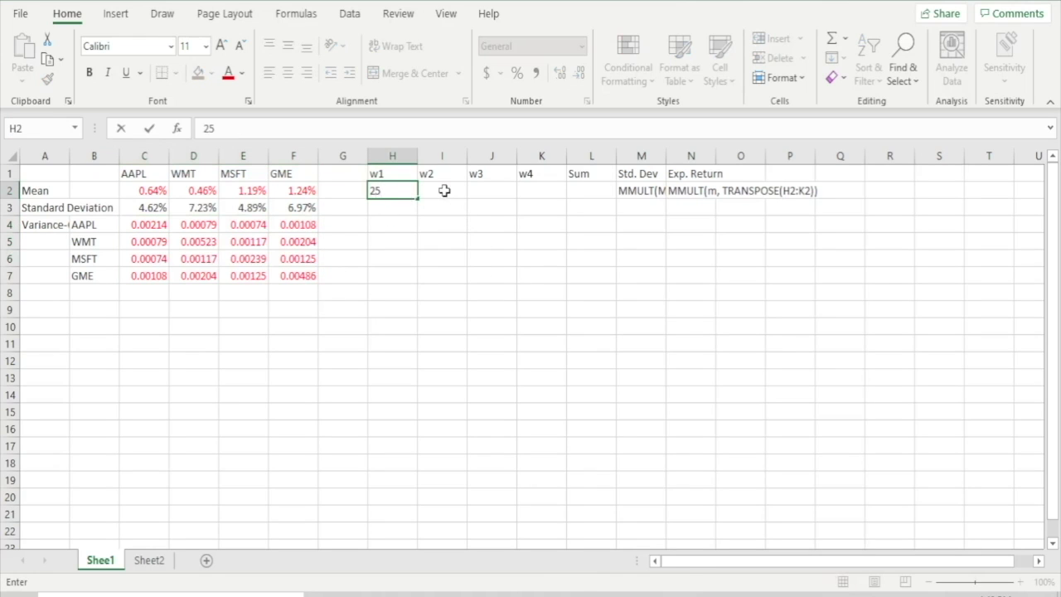
{"action": "left_click", "coordinate": [444, 190]}
{"action": "type", "text": "25"}
{"action": "left_click", "coordinate": [488, 189]}
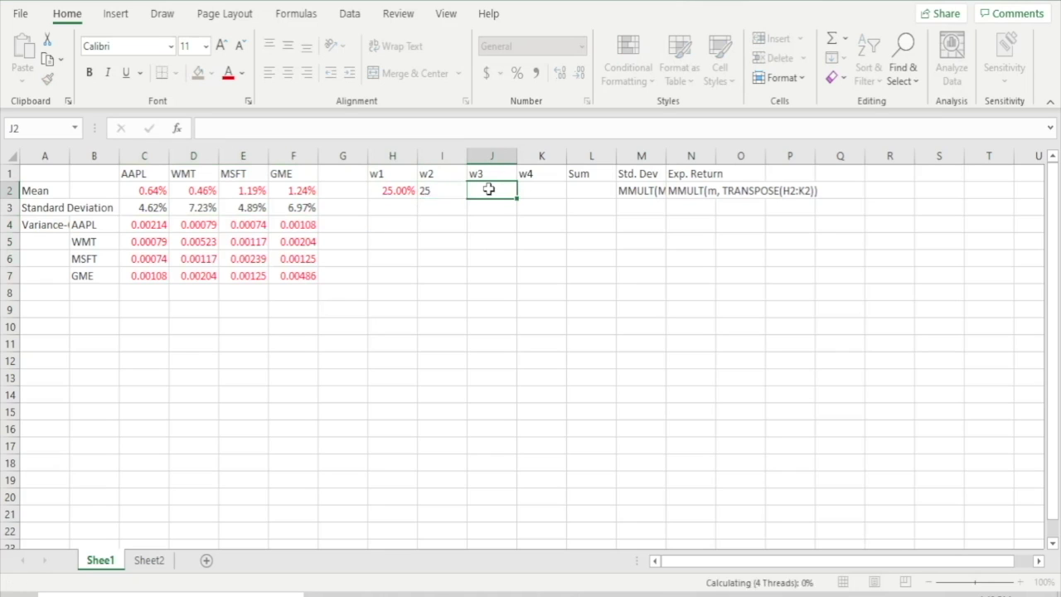
{"action": "type", "text": "25"}
{"action": "left_click", "coordinate": [541, 191]}
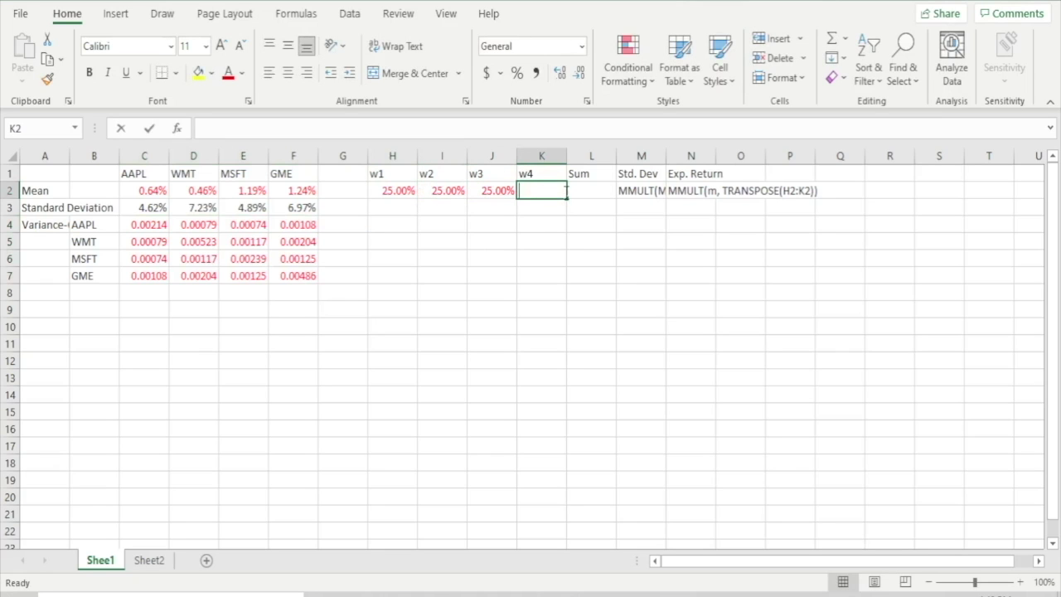
{"action": "type", "text": "25"}
- In L2, total the four weights with =SUM(H2:K2)
{"action": "left_click", "coordinate": [594, 192]}
{"action": "type", "text": "=sum"}
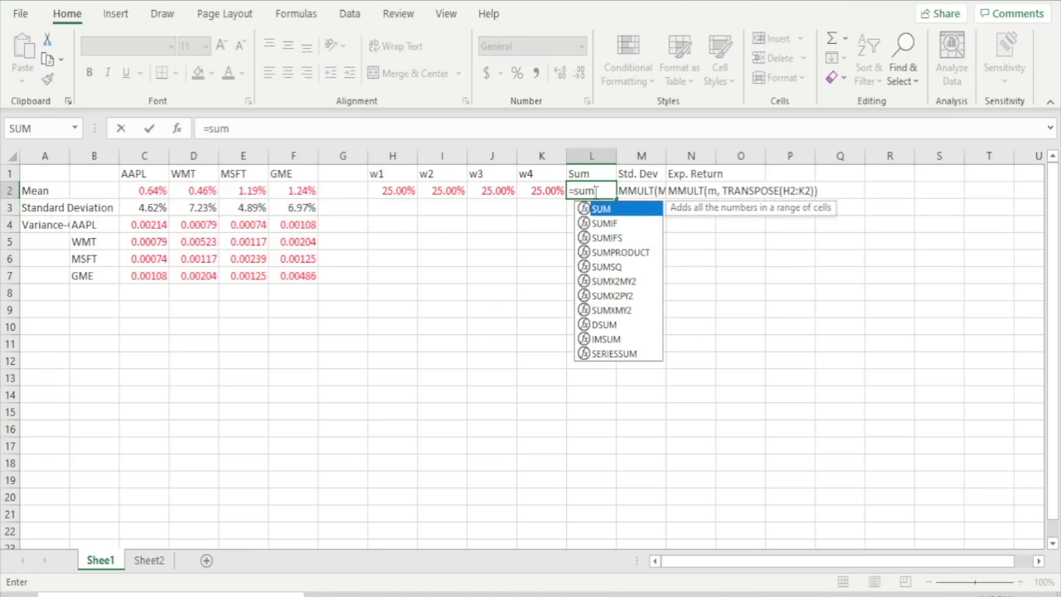
{"action": "key", "text": "Tab"}
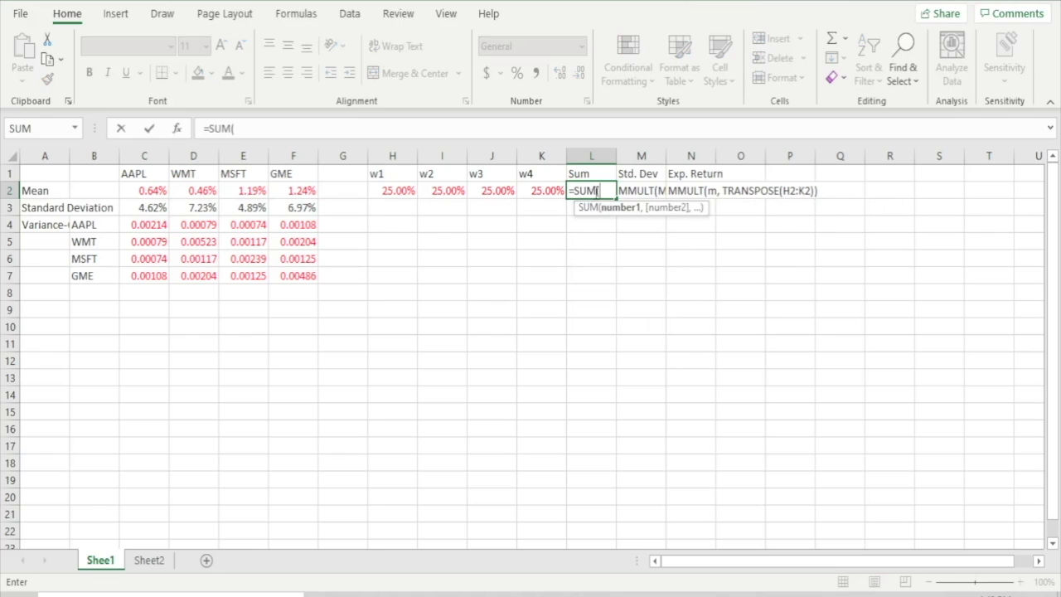
{"action": "left_click_drag", "start_coordinate": [395, 192], "coordinate": [536, 206]}
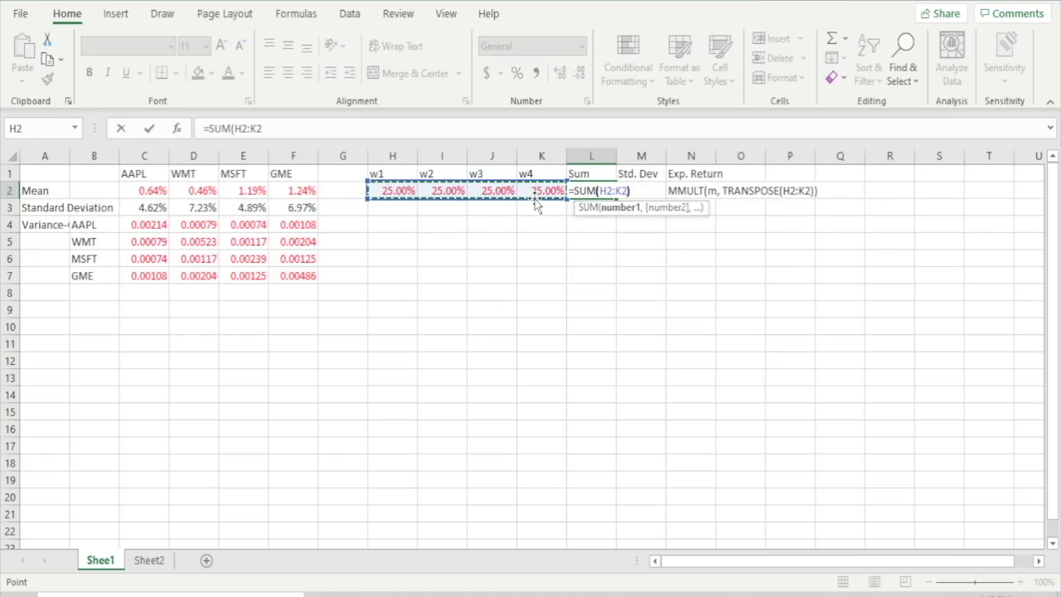
{"action": "type", "text": ")"}
{"action": "key", "text": "Return"}
- Set the font colour of the weights and sum in H2:L2 to black
{"action": "left_click_drag", "start_coordinate": [401, 190], "coordinate": [588, 192]}
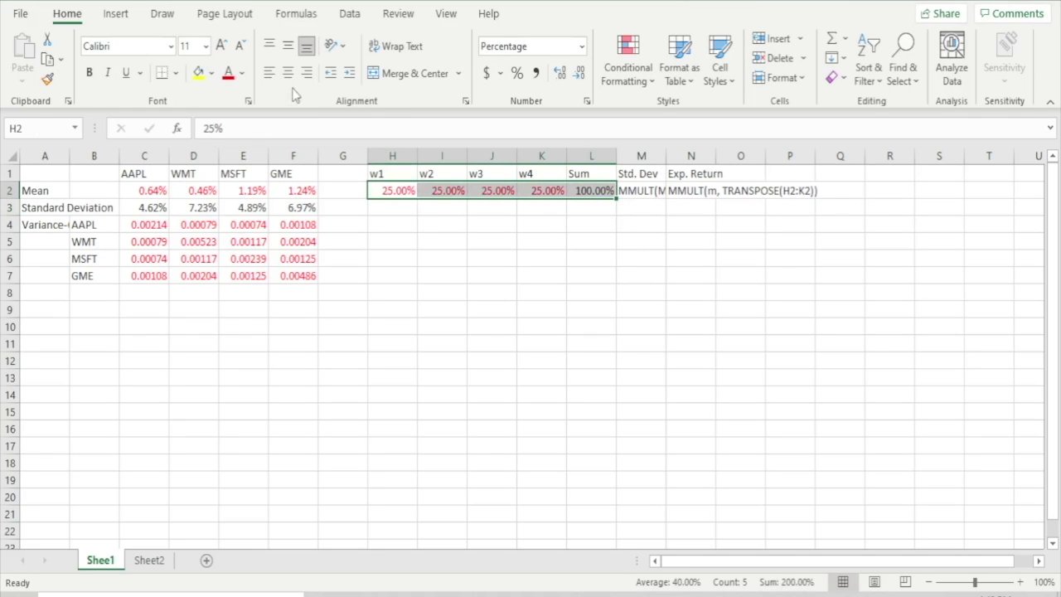
{"action": "left_click", "coordinate": [242, 73]}
{"action": "left_click", "coordinate": [240, 97]}
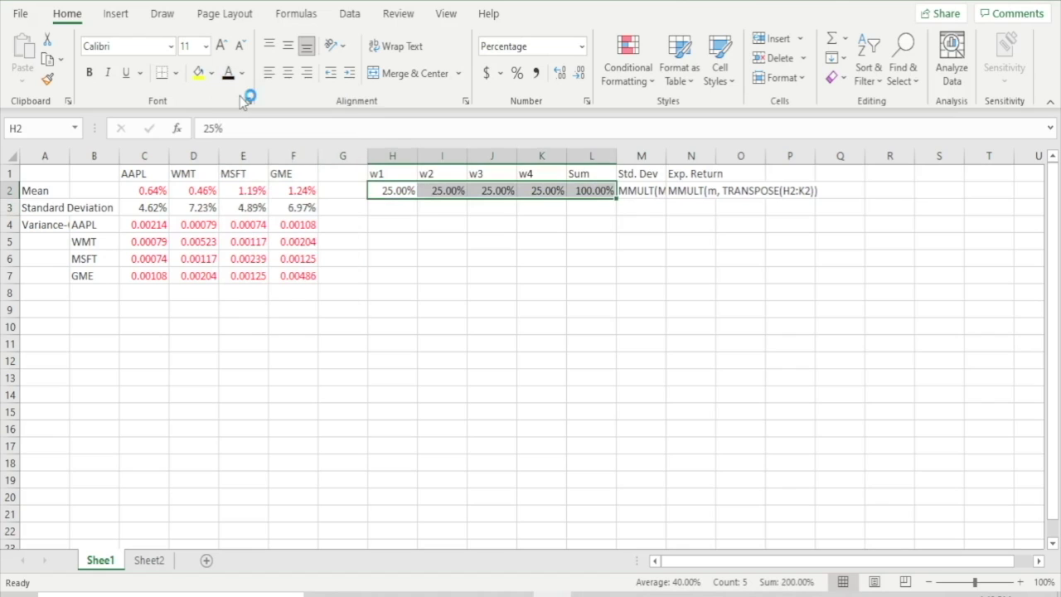
- Apply the General number format to H2:L2 and fill the row down through row 7
{"action": "left_click", "coordinate": [587, 102]}
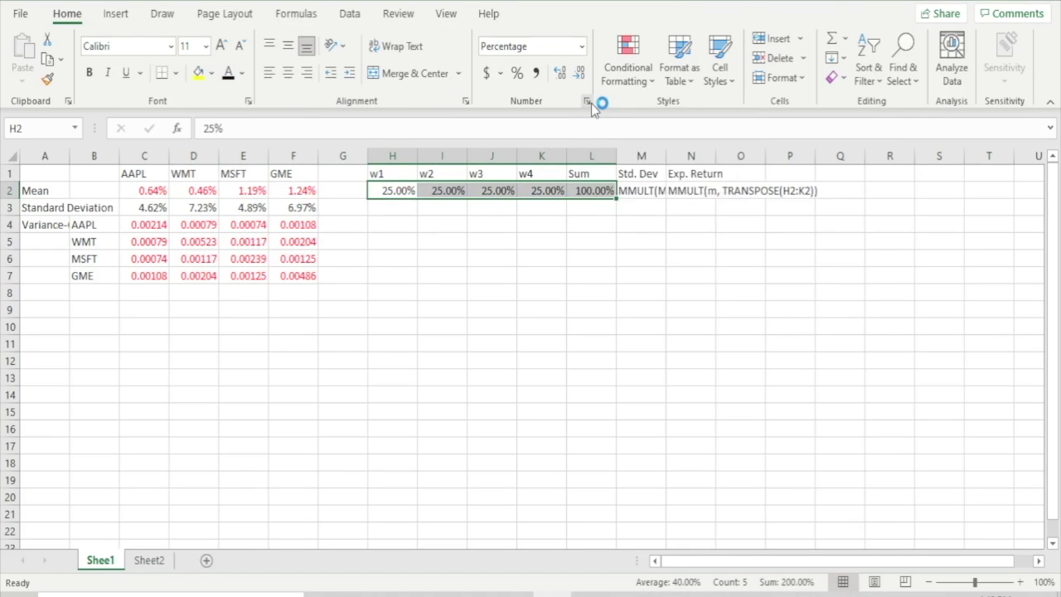
{"action": "left_click", "coordinate": [673, 219]}
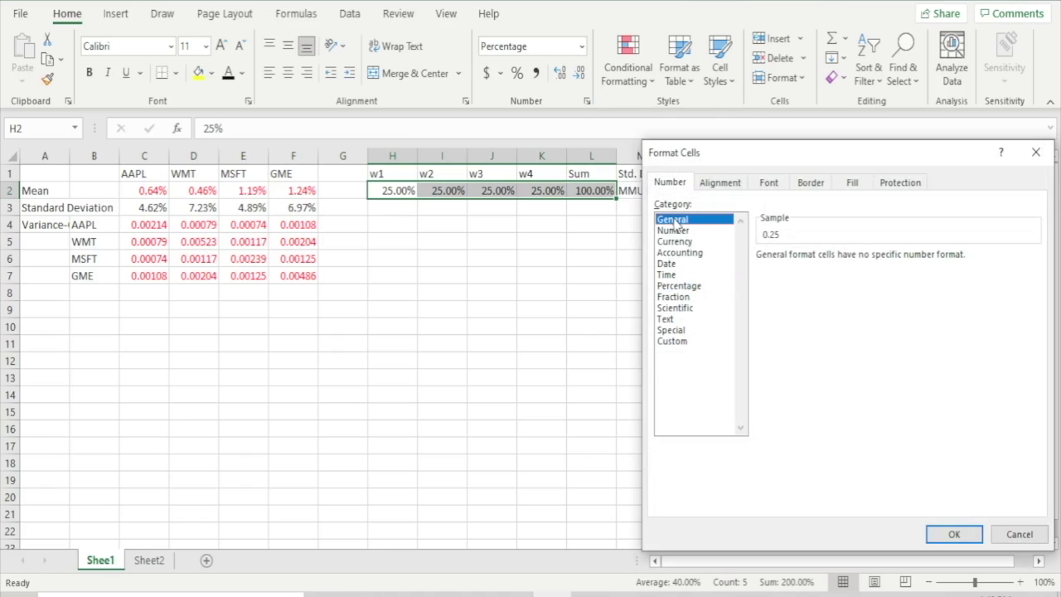
{"action": "left_click", "coordinate": [949, 536]}
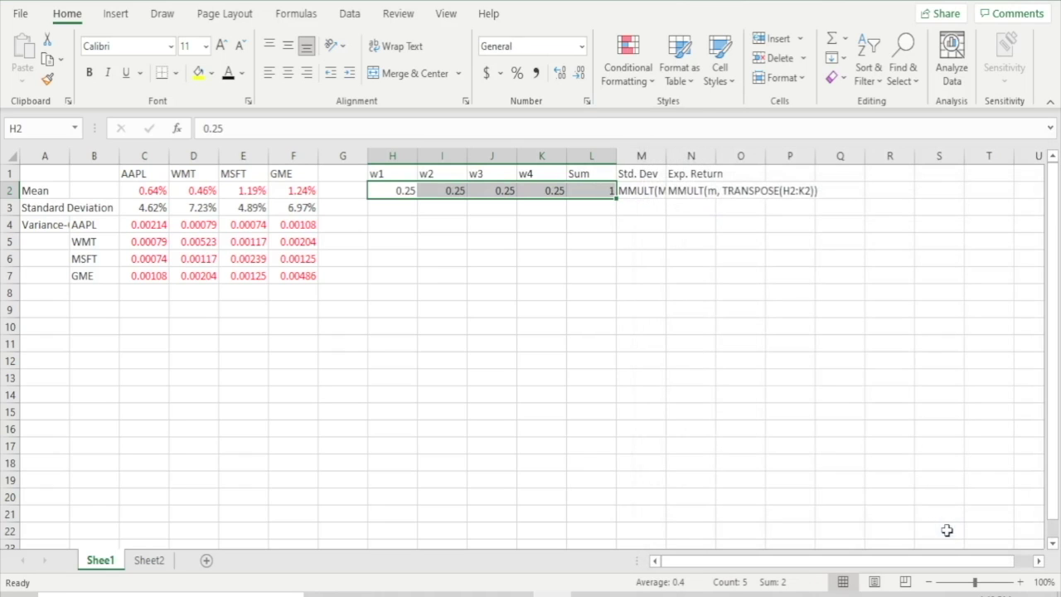
{"action": "left_click_drag", "start_coordinate": [617, 201], "coordinate": [620, 280]}
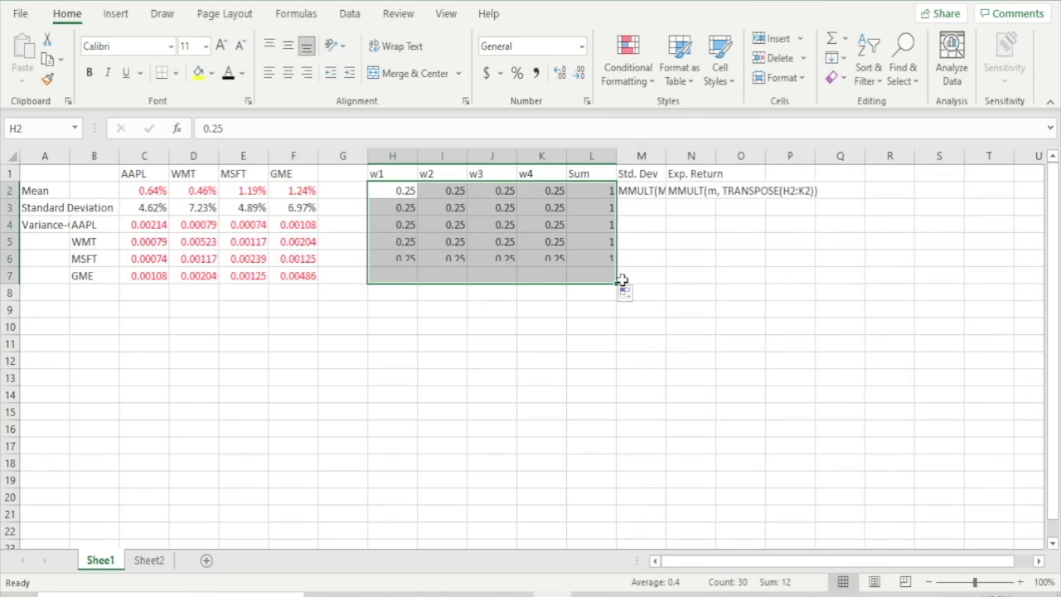
- Set the w1 weight in H3 to 0.5 and the w2 weight in I3 to 0.2
{"action": "left_click", "coordinate": [408, 209]}
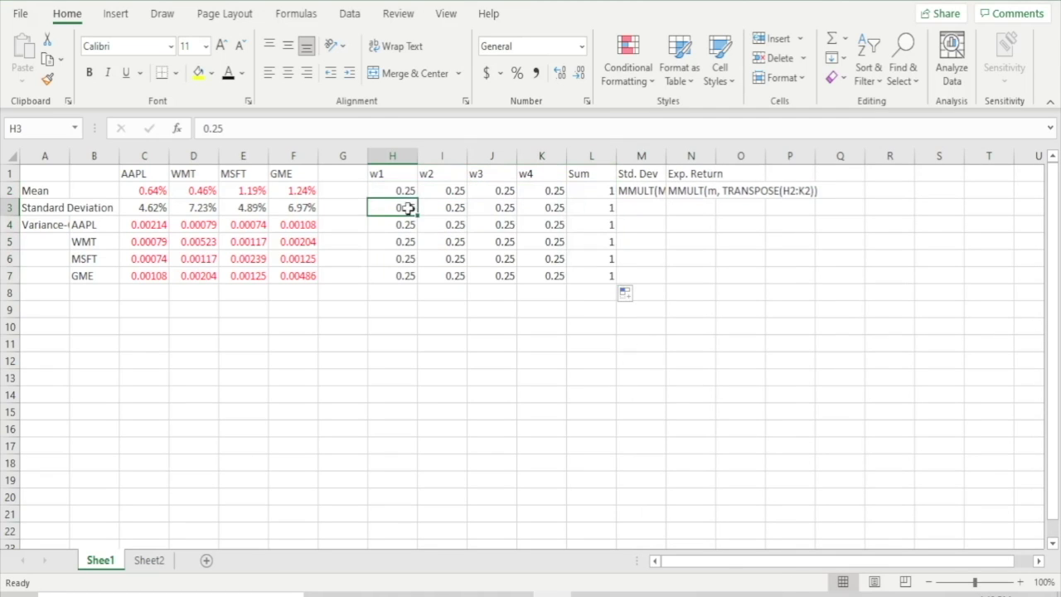
{"action": "type", "text": "0"}
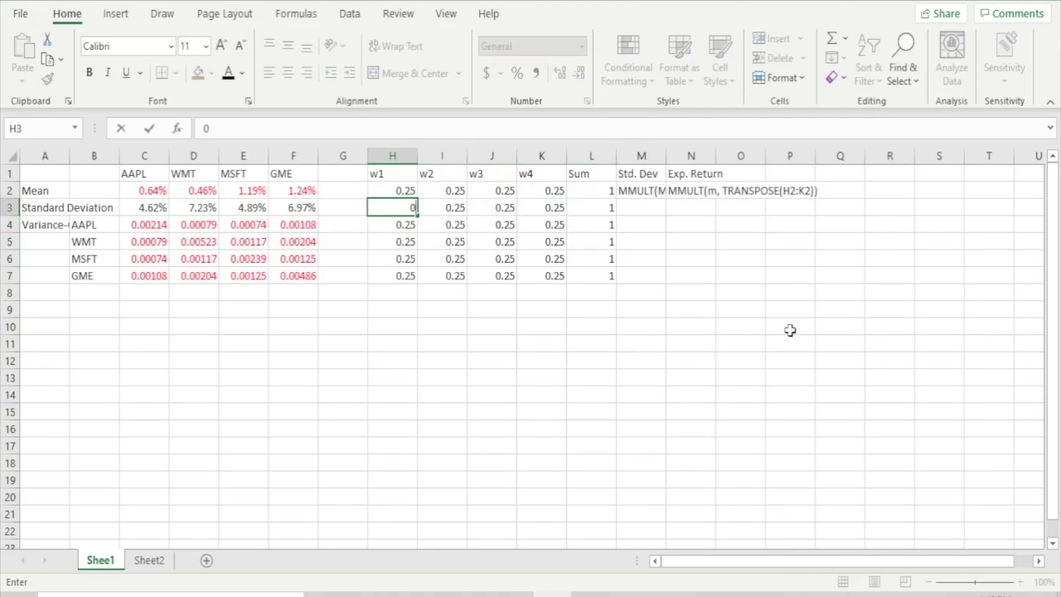
{"action": "type", "text": ".5"}
{"action": "key", "text": "Return"}
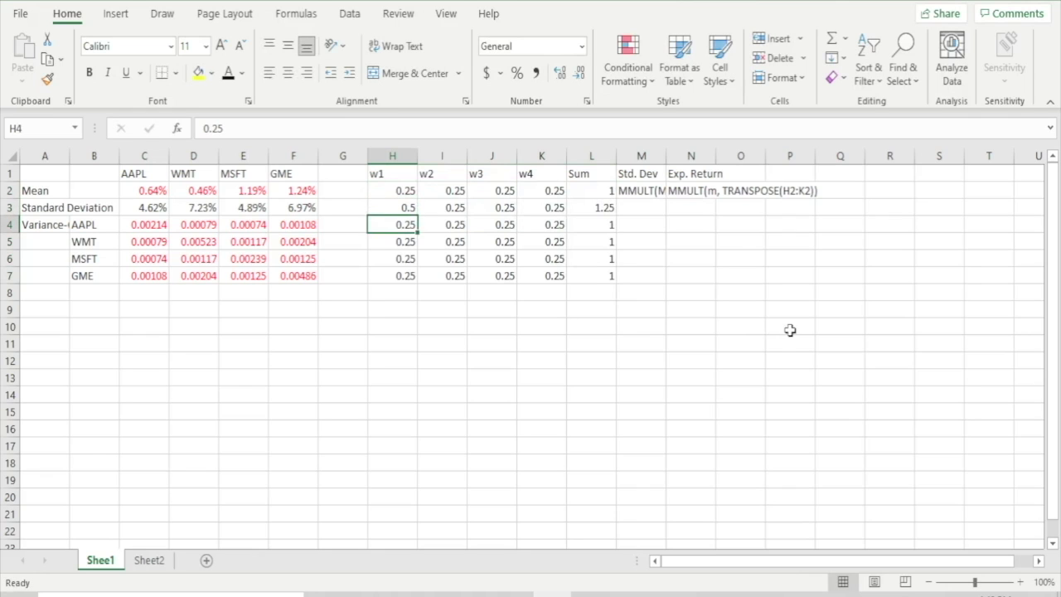
{"action": "key", "text": "Up"}
{"action": "key", "text": "Right"}
{"action": "type", "text": "0."}
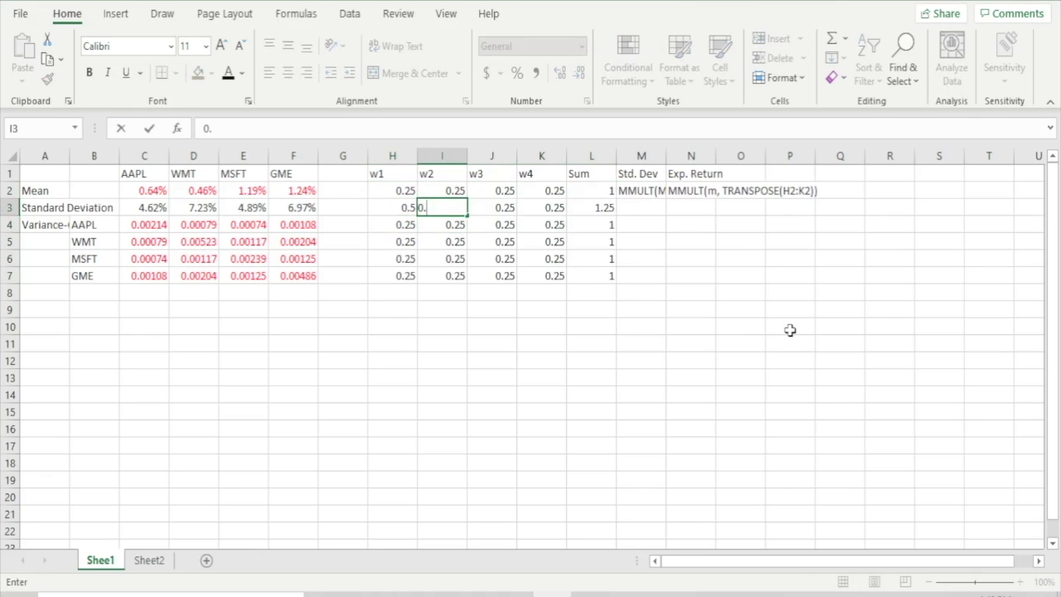
{"action": "type", "text": "2"}
{"action": "key", "text": "Return"}
- Set the w3 weight in J3 to 0.2 and the w4 weight in K3 to 0.1
{"action": "key", "text": "Right"}
{"action": "key", "text": "Up"}
{"action": "type", "text": "0"}
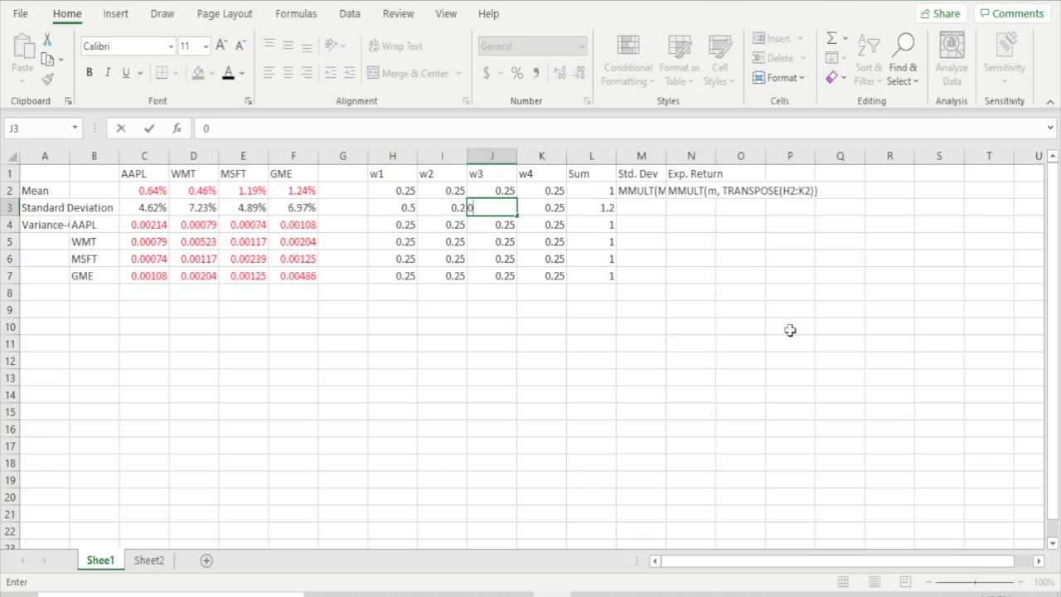
{"action": "key", "text": "Return"}
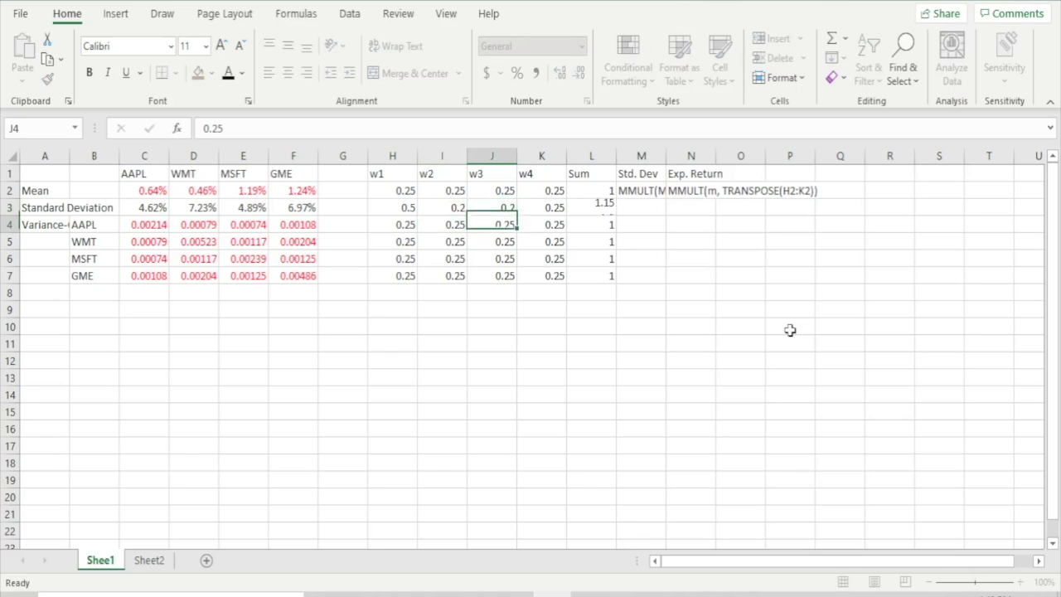
{"action": "key", "text": "Right"}
{"action": "key", "text": "Up"}
{"action": "type", "text": "0"}
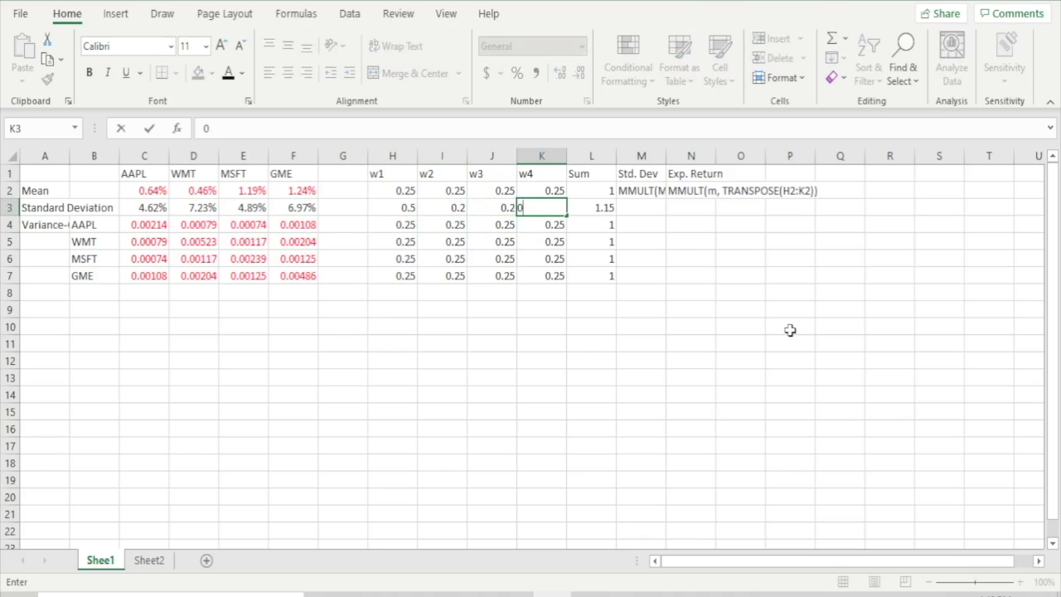
{"action": "type", "text": ".1"}
{"action": "key", "text": "Return"}
- Set the row 4 weights in H4:K4 to 1, 0, 0 and 0
{"action": "key", "text": "Left"}
{"action": "key", "text": "Left"}
{"action": "key", "text": "Left"}
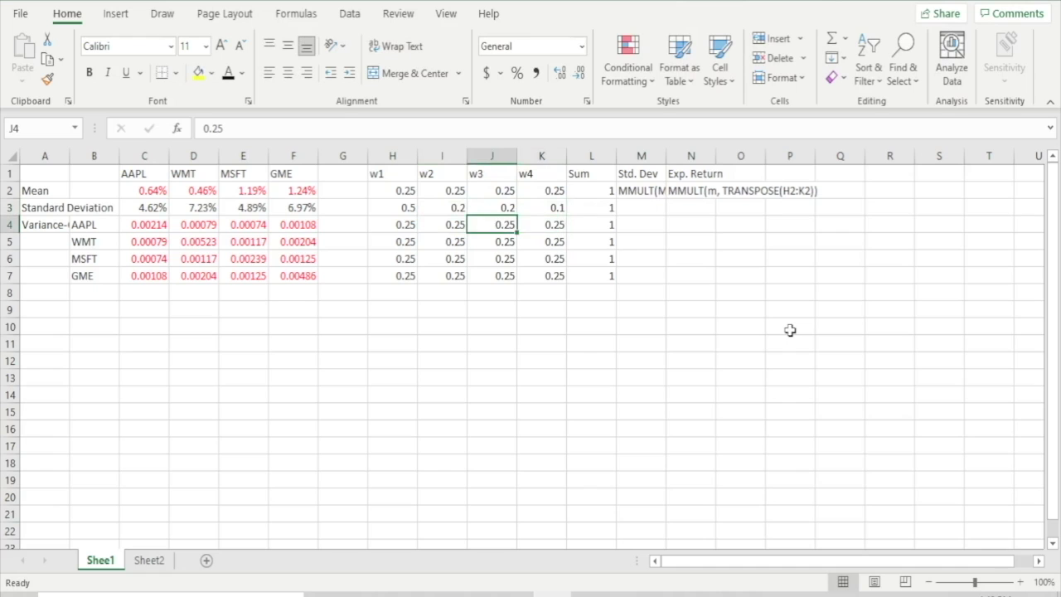
{"action": "type", "text": "1"}
{"action": "key", "text": "Right"}
{"action": "type", "text": "0"}
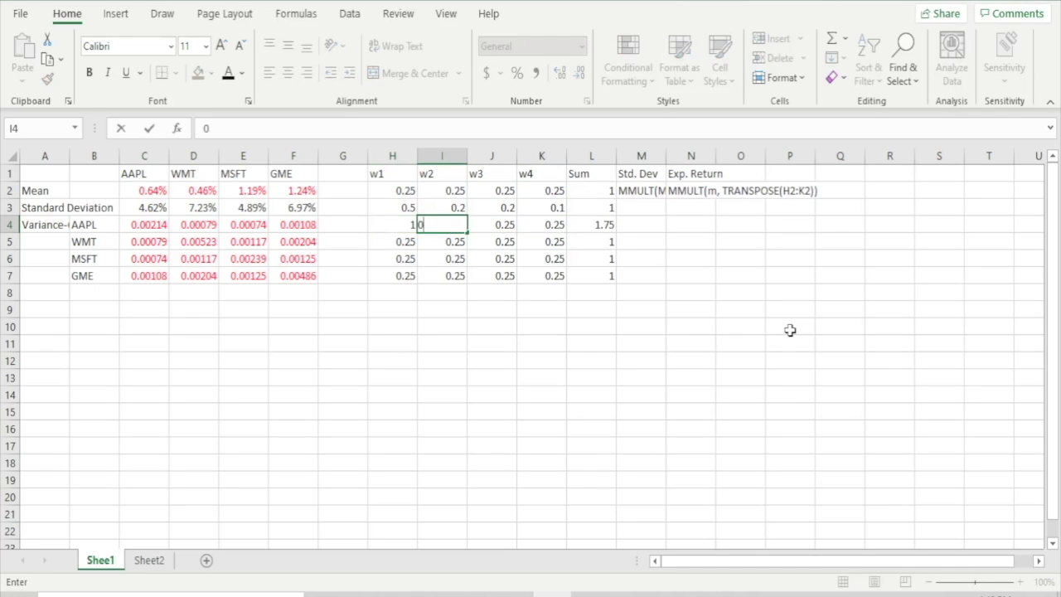
{"action": "key", "text": "Right"}
{"action": "type", "text": "0"}
{"action": "key", "text": "Right"}
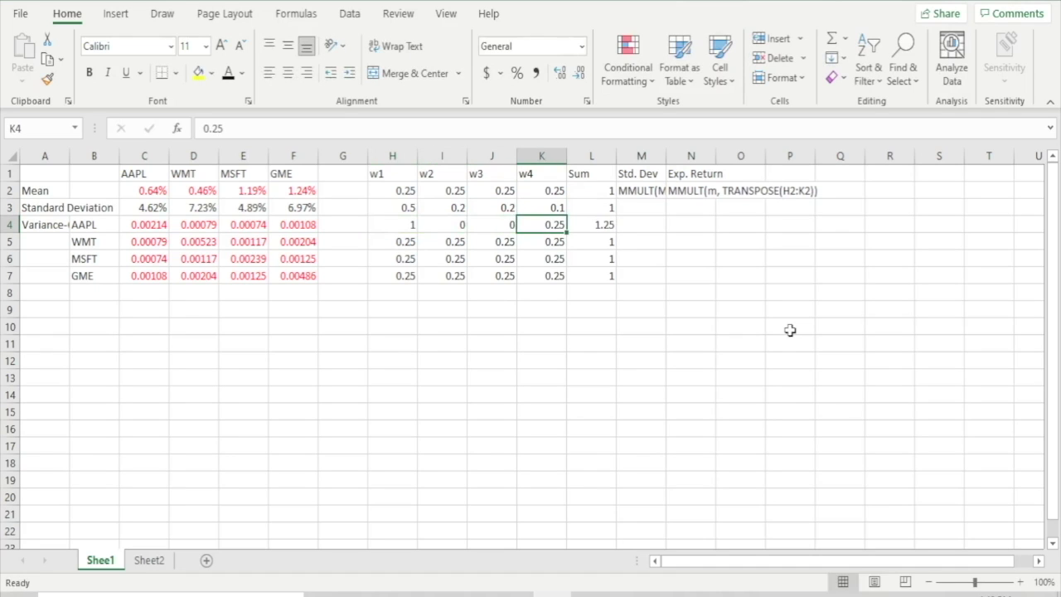
{"action": "type", "text": "0"}
{"action": "key", "text": "Return"}
- Set the row 5 weights in H5:K5 to 0, 1, 0 and 0
{"action": "key", "text": "Left"}
{"action": "key", "text": "Left"}
{"action": "key", "text": "Left"}
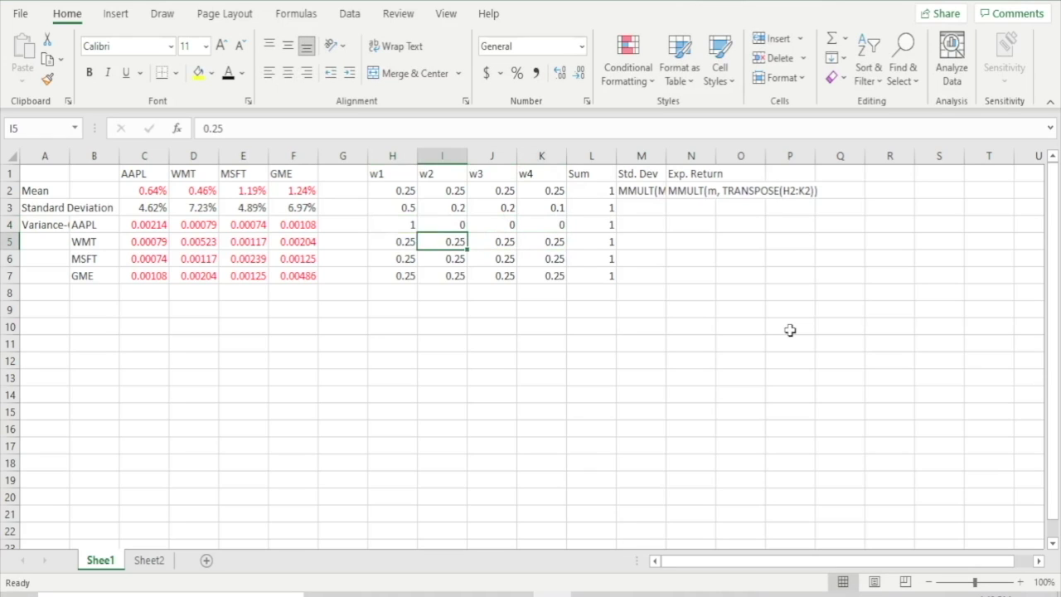
{"action": "type", "text": "0"}
{"action": "key", "text": "Right"}
{"action": "type", "text": "1"}
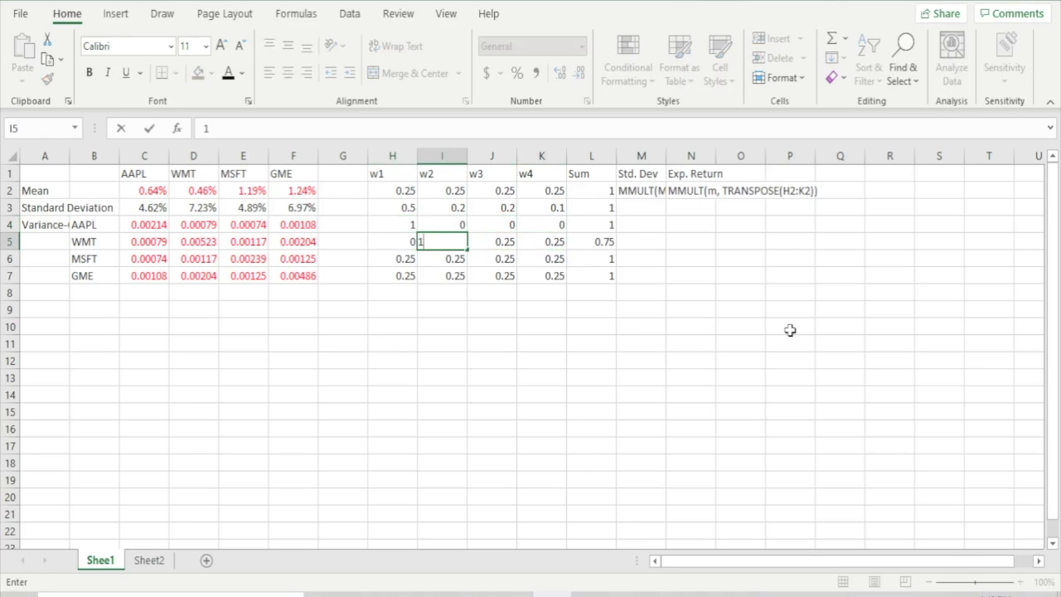
{"action": "key", "text": "Right"}
{"action": "type", "text": "0"}
{"action": "key", "text": "Right"}
{"action": "type", "text": "0"}
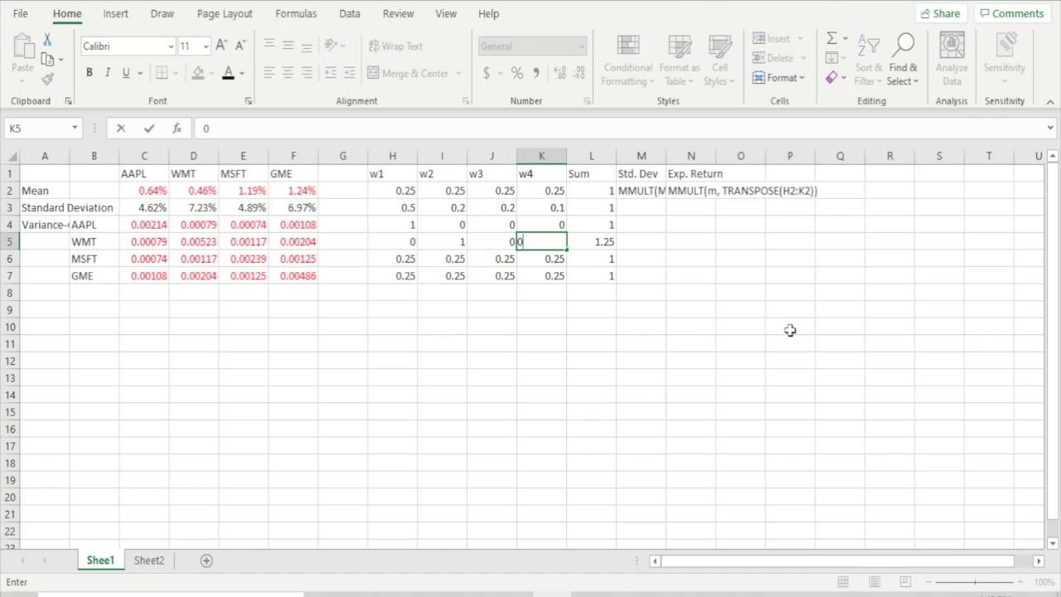
{"action": "key", "text": "Return"}
- Set the row 6 weights in H6:K6 to 0, 0, 1 and 0
{"action": "key", "text": "Left"}
{"action": "key", "text": "Left"}
{"action": "key", "text": "Left"}
{"action": "type", "text": "0"}
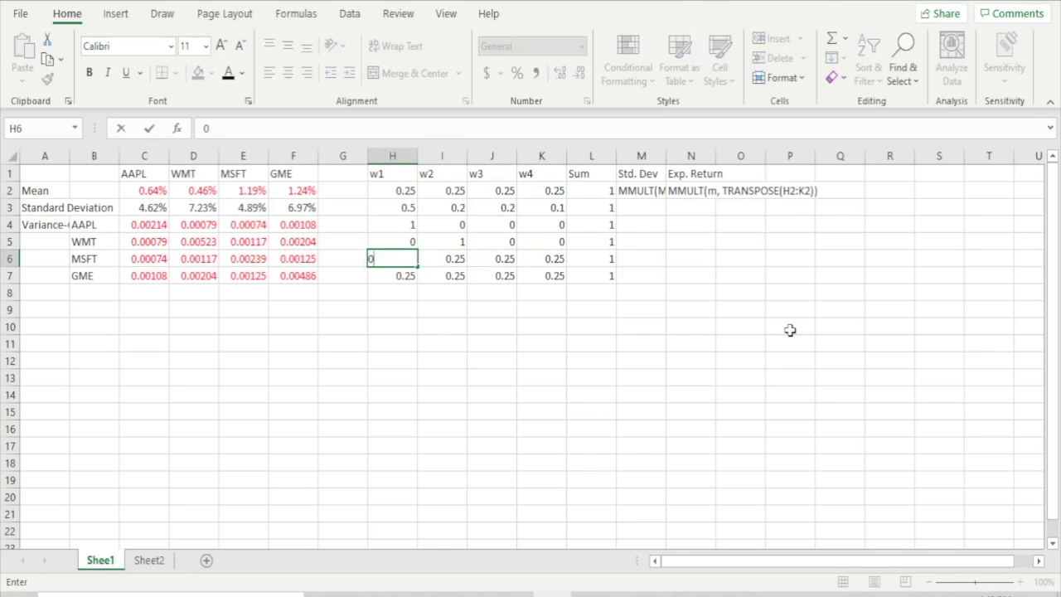
{"action": "key", "text": "Right"}
{"action": "type", "text": "0"}
{"action": "key", "text": "Right"}
{"action": "type", "text": "1"}
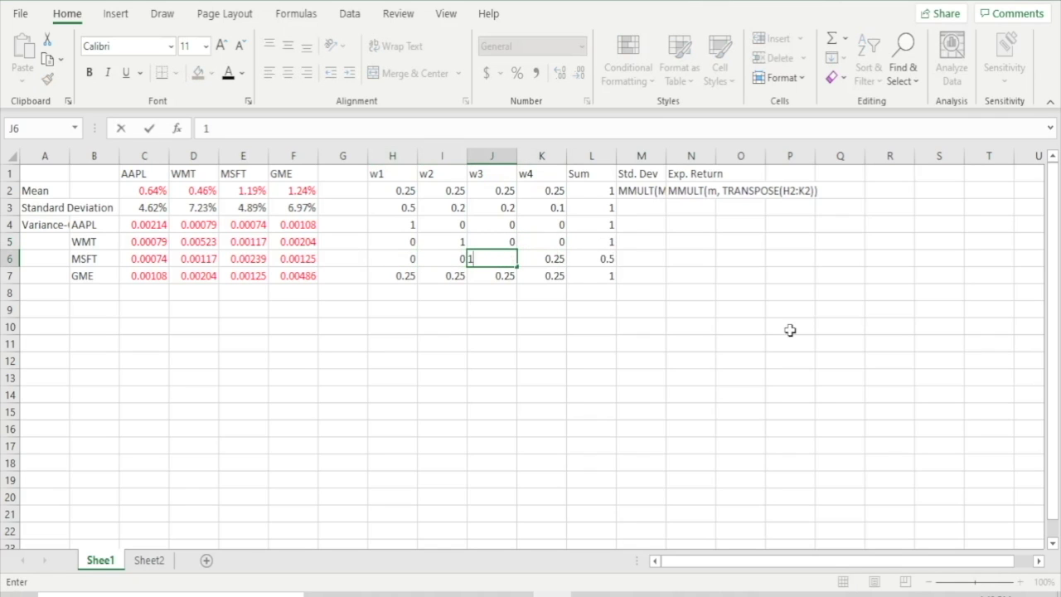
{"action": "key", "text": "Right"}
{"action": "type", "text": "0"}
{"action": "key", "text": "Return"}
- Set the row 7 weights in H7:K7 to 0, 0, 0 and 1
{"action": "key", "text": "Left"}
{"action": "key", "text": "Left"}
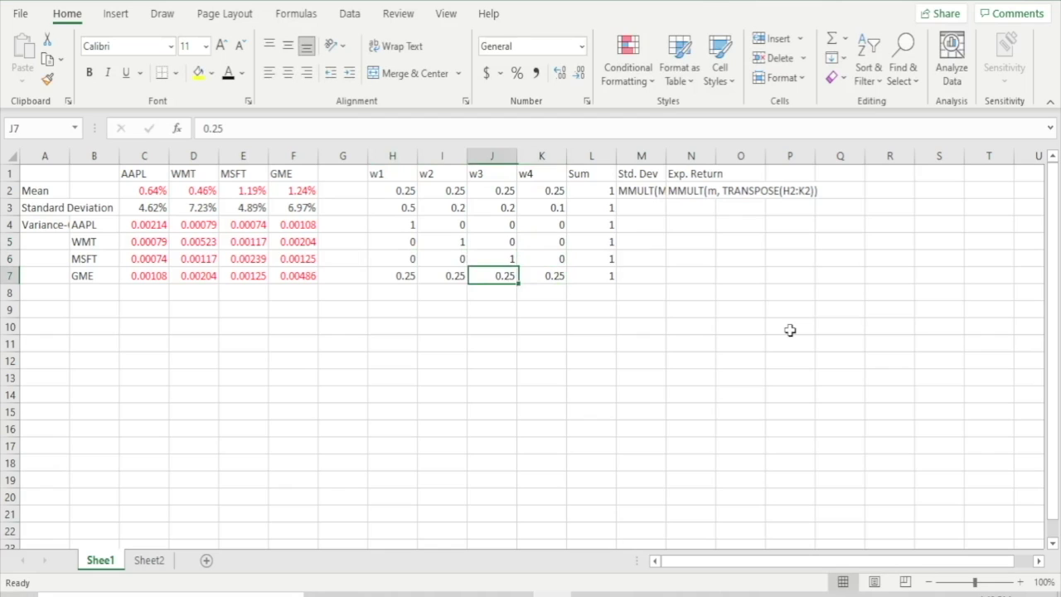
{"action": "key", "text": "Left"}
{"action": "type", "text": "0"}
{"action": "key", "text": "Right"}
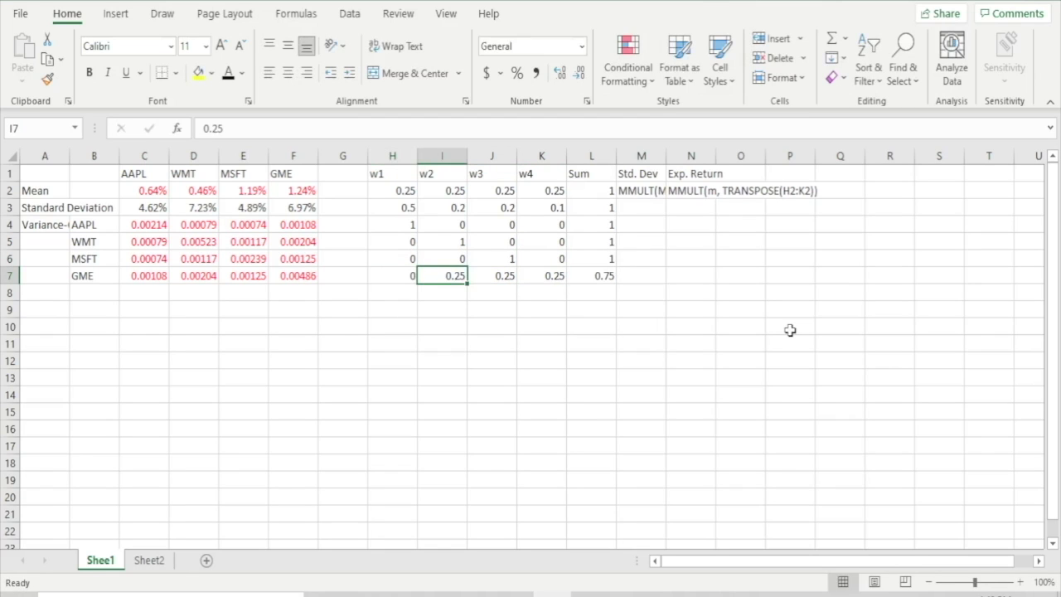
{"action": "type", "text": "0"}
{"action": "key", "text": "Right"}
{"action": "type", "text": "0"}
{"action": "key", "text": "Right"}
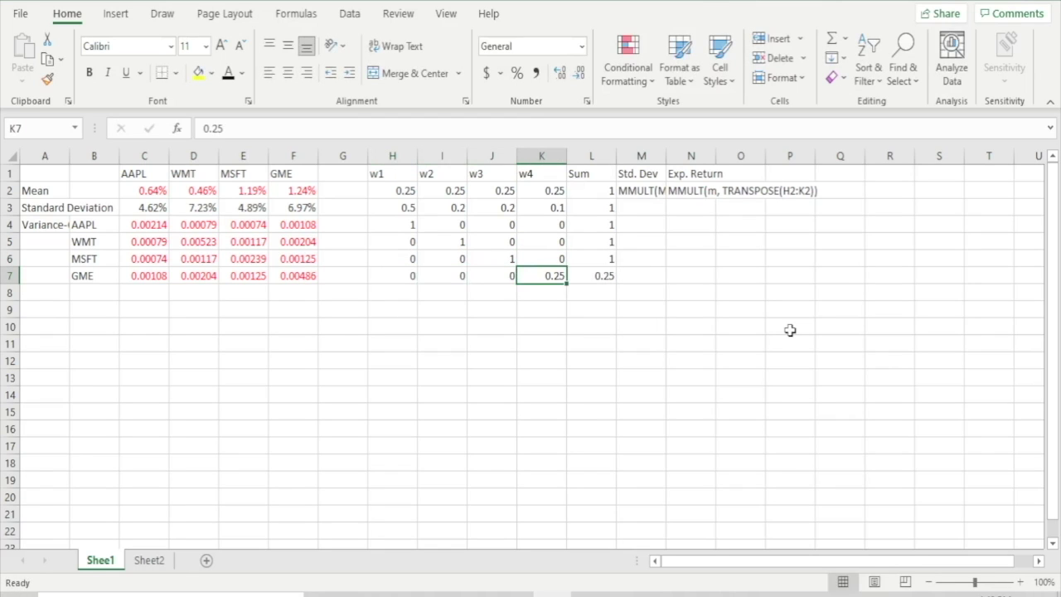
{"action": "type", "text": "1"}
{"action": "key", "text": "Right"}
- Turn the standard deviation text in M2 into a live formula by adding a leading equals sign
{"action": "key", "text": "Right"}
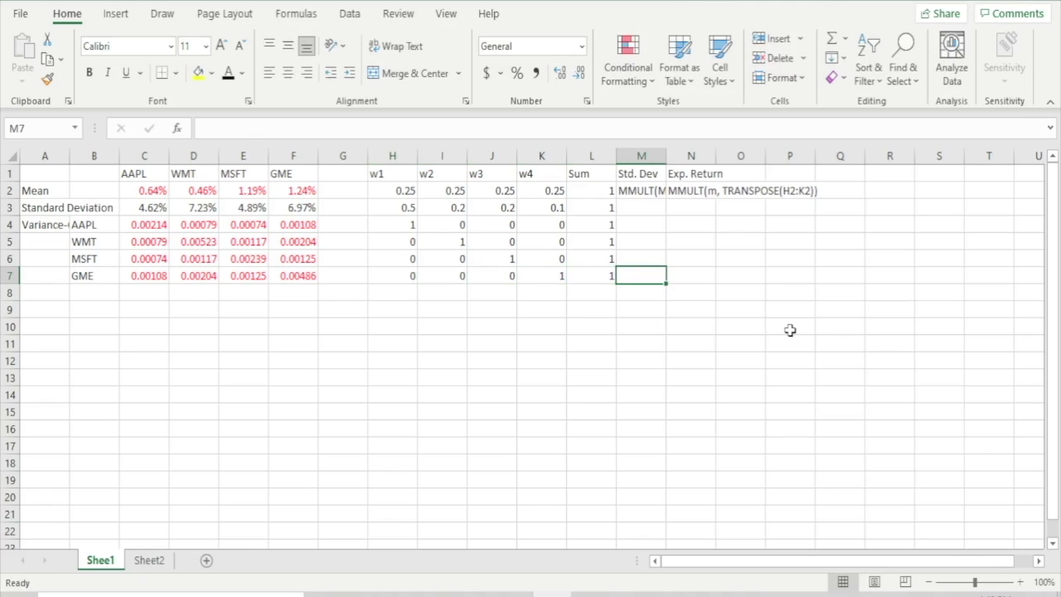
{"action": "key", "text": "Up"}
{"action": "key", "text": "Up"}
{"action": "key", "text": "Up"}
{"action": "key", "text": "Up"}
{"action": "key", "text": "Up"}
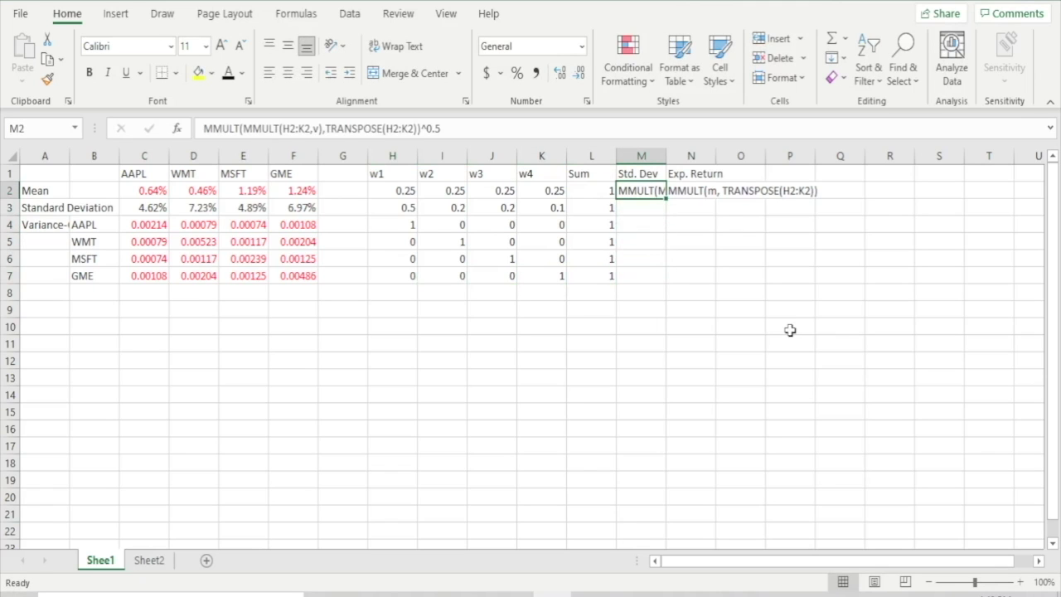
{"action": "left_click", "coordinate": [204, 128]}
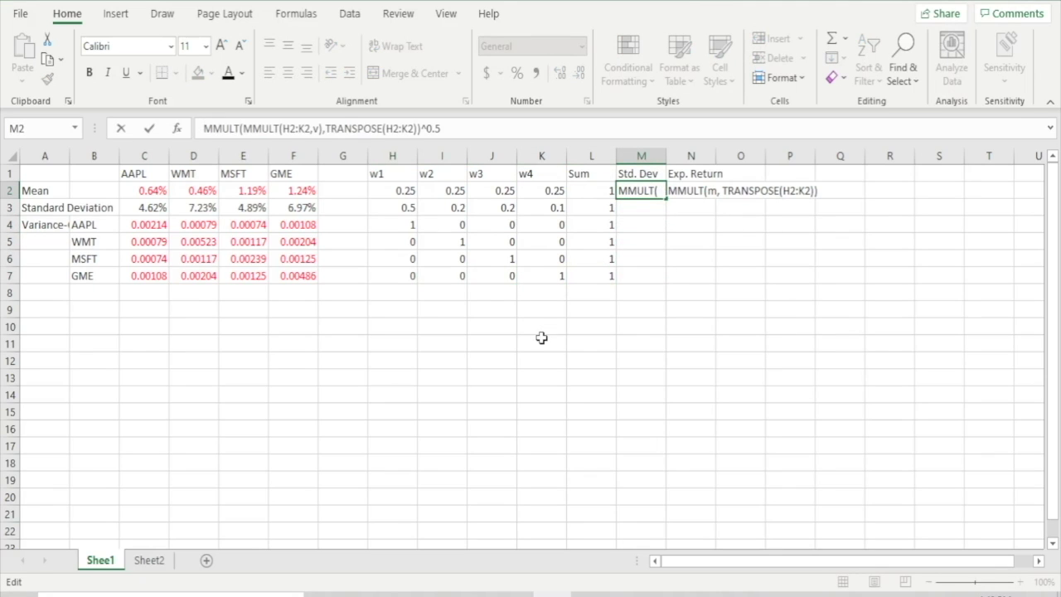
{"action": "type", "text": "="}
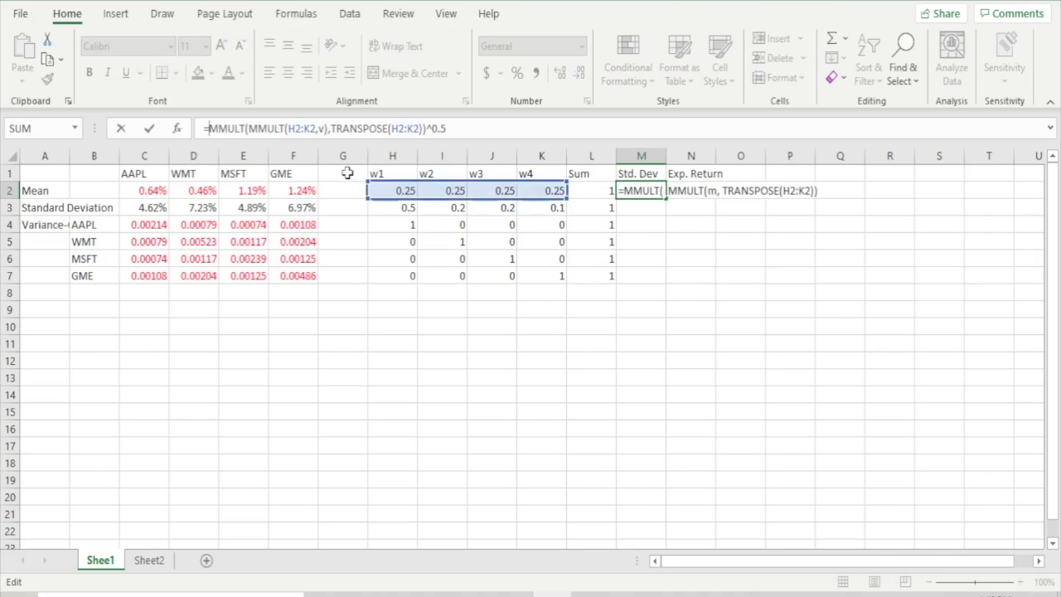
- Complete M2 as the array formula =MMULT(MMULT(H2:K2,varco),TRANSPOSE(H2:K2))^0.5 and fill it down through M7
{"action": "left_click", "coordinate": [325, 128]}
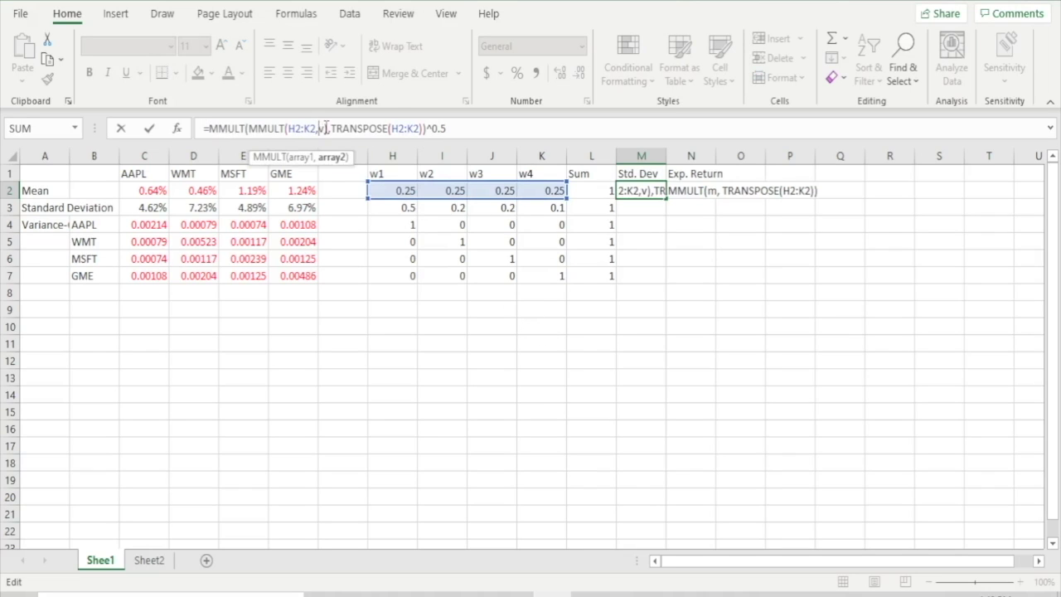
{"action": "type", "text": "ar"}
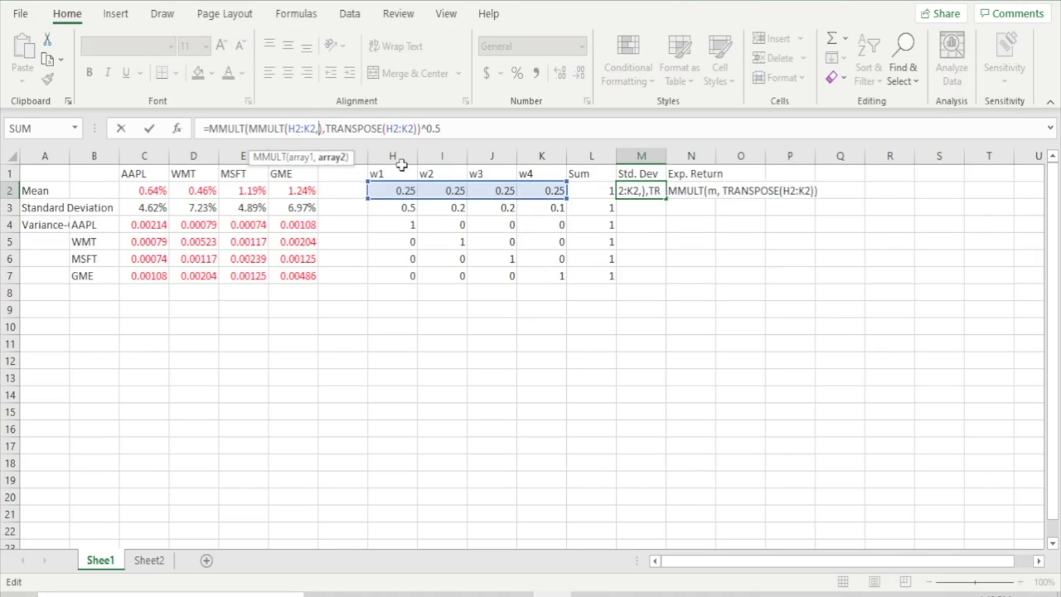
{"action": "type", "text": "co"}
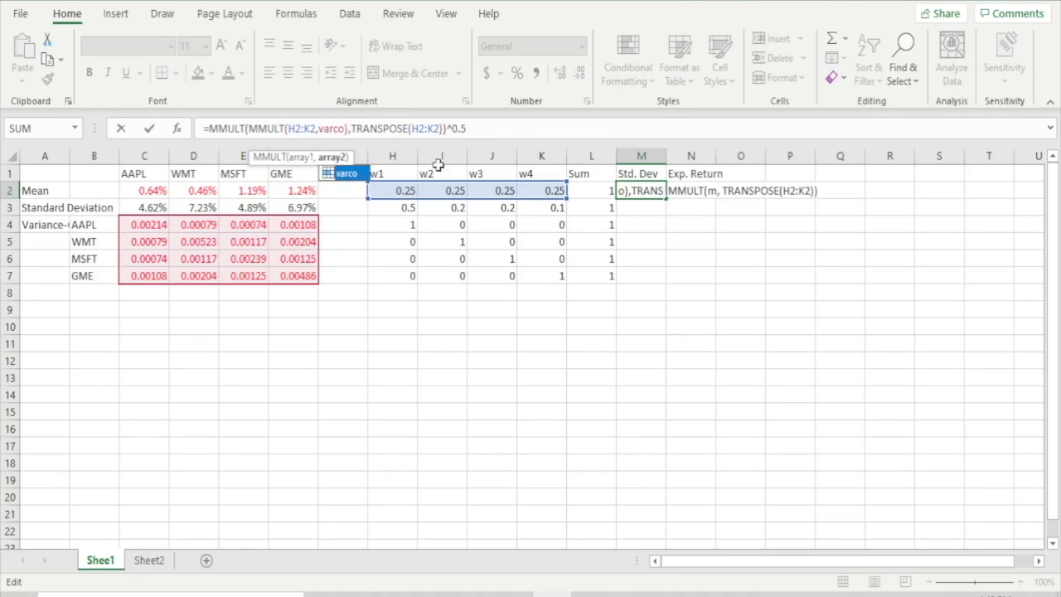
{"action": "left_click", "coordinate": [481, 132]}
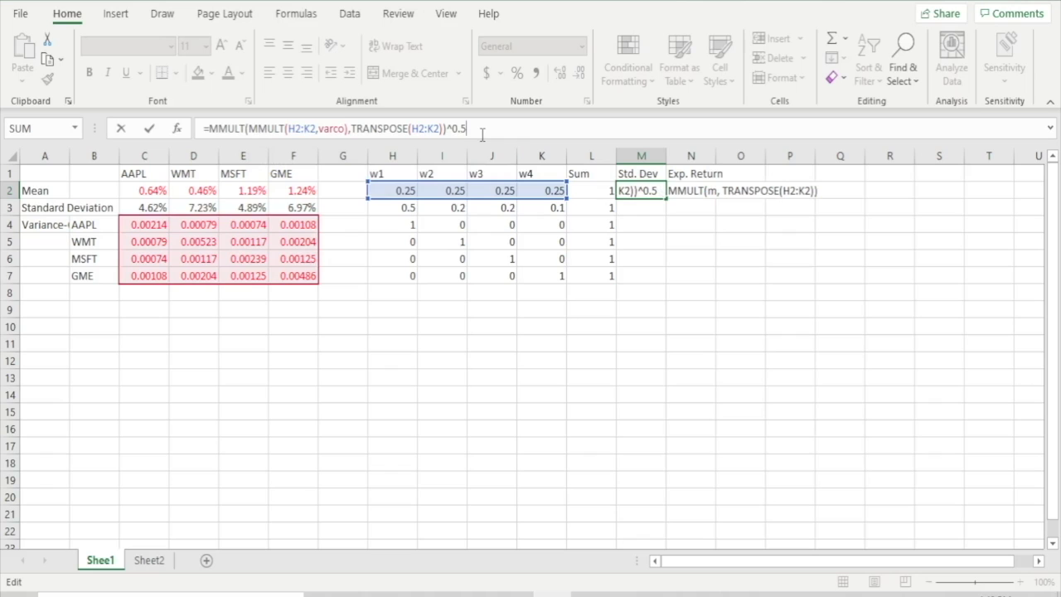
{"action": "key", "text": "ctrl+shift+Return"}
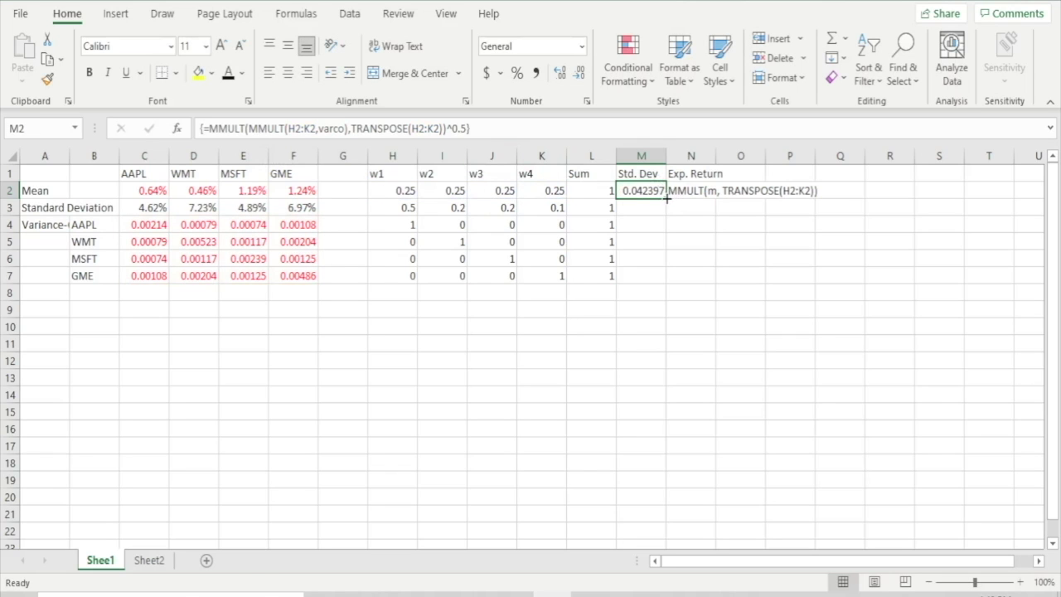
{"action": "left_click_drag", "start_coordinate": [665, 199], "coordinate": [665, 288]}
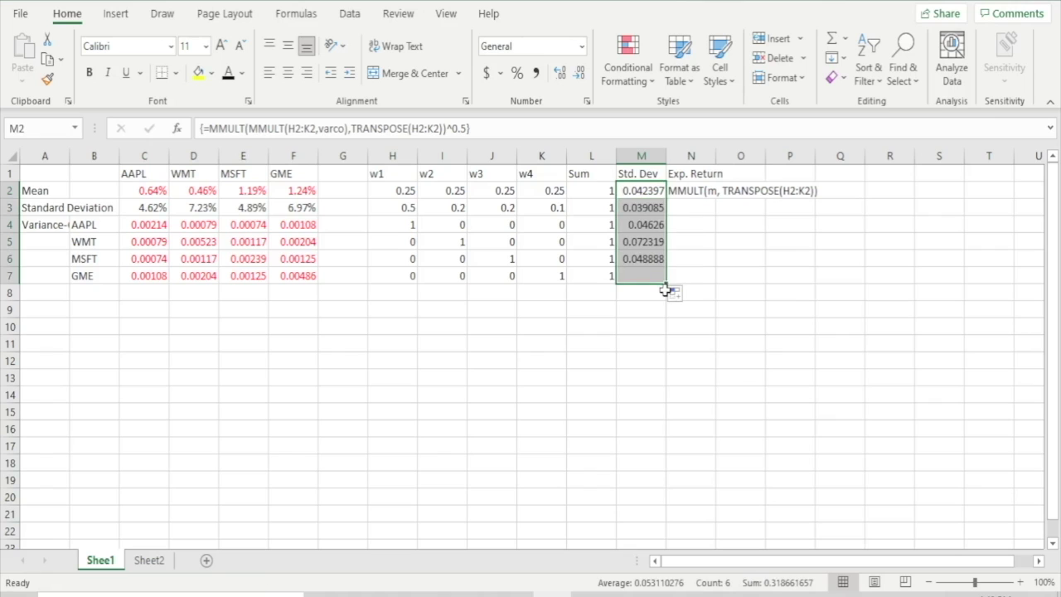
- Examine the weight ranges referenced by the filled standard deviation formulas in M3, M4 and M5
{"action": "left_click", "coordinate": [639, 208]}
{"action": "left_click", "coordinate": [473, 128]}
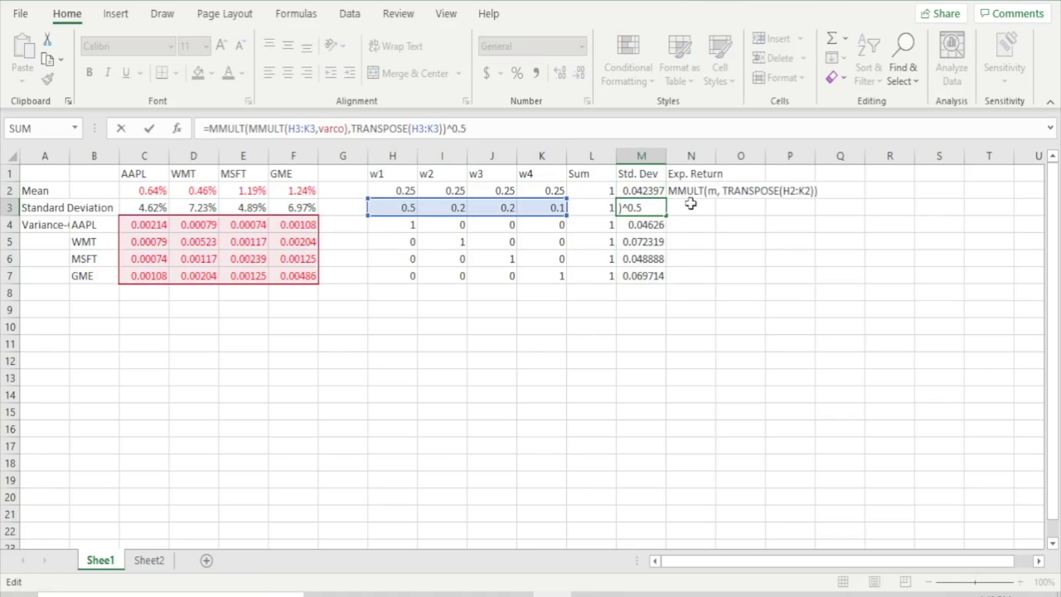
{"action": "key", "text": "ctrl+shift+Return"}
{"action": "left_click", "coordinate": [649, 222]}
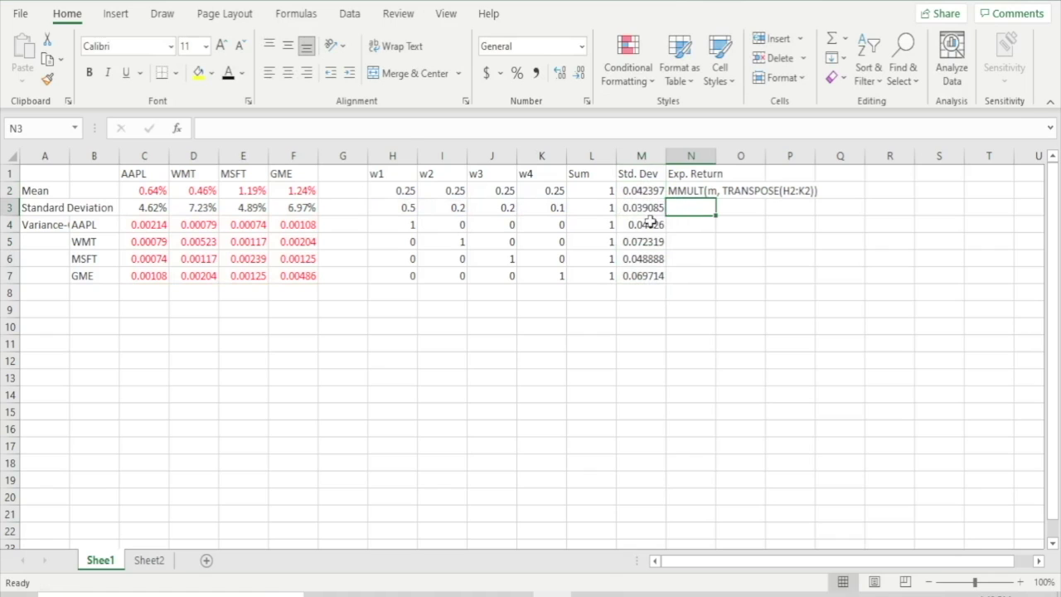
{"action": "left_click", "coordinate": [492, 129]}
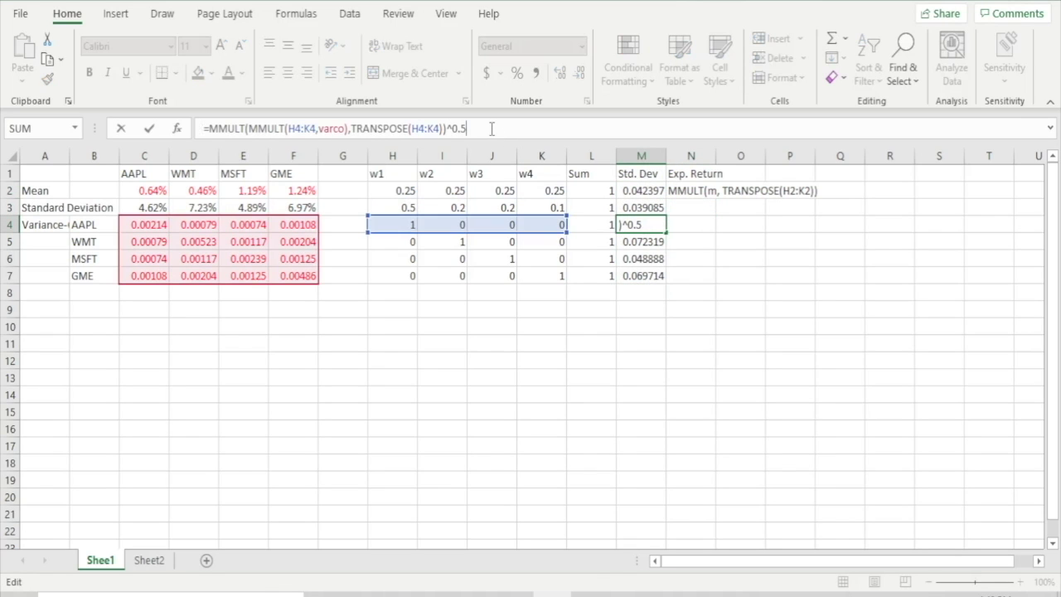
{"action": "left_click", "coordinate": [686, 220]}
{"action": "left_click", "coordinate": [645, 241]}
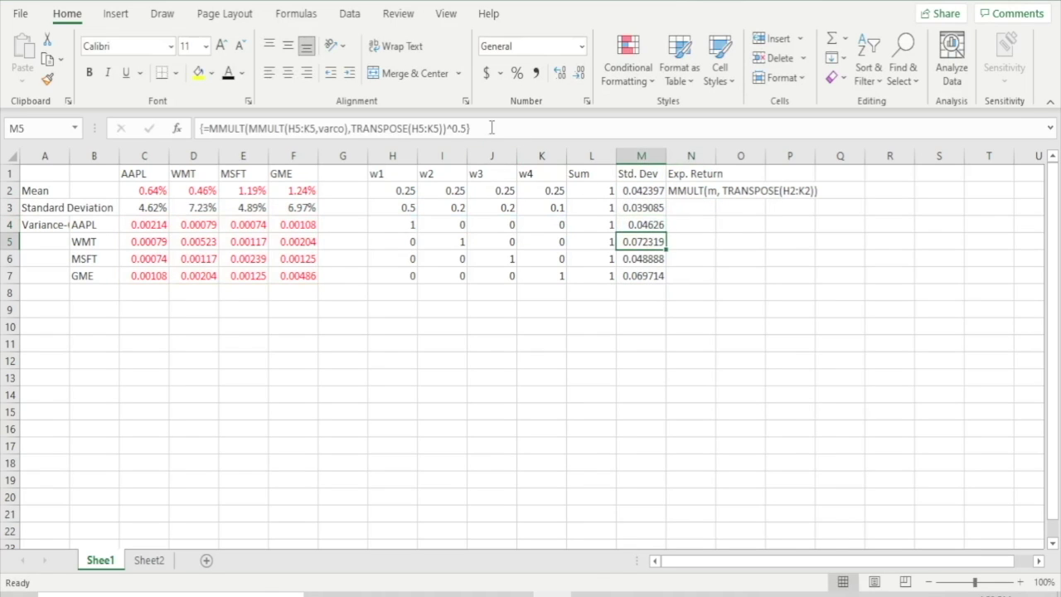
{"action": "left_click", "coordinate": [492, 128]}
{"action": "left_click", "coordinate": [698, 237]}
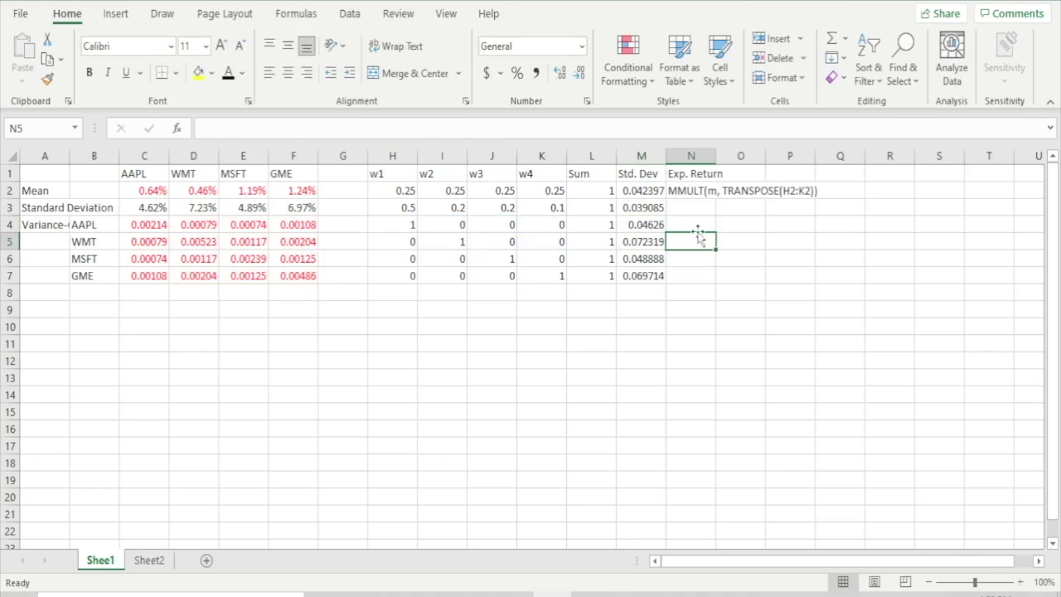
- Convert the text in N2 into the array formula =MMULT(mean, TRANSPOSE(H2:K2)) and fill it down through N7
{"action": "left_click", "coordinate": [679, 191]}
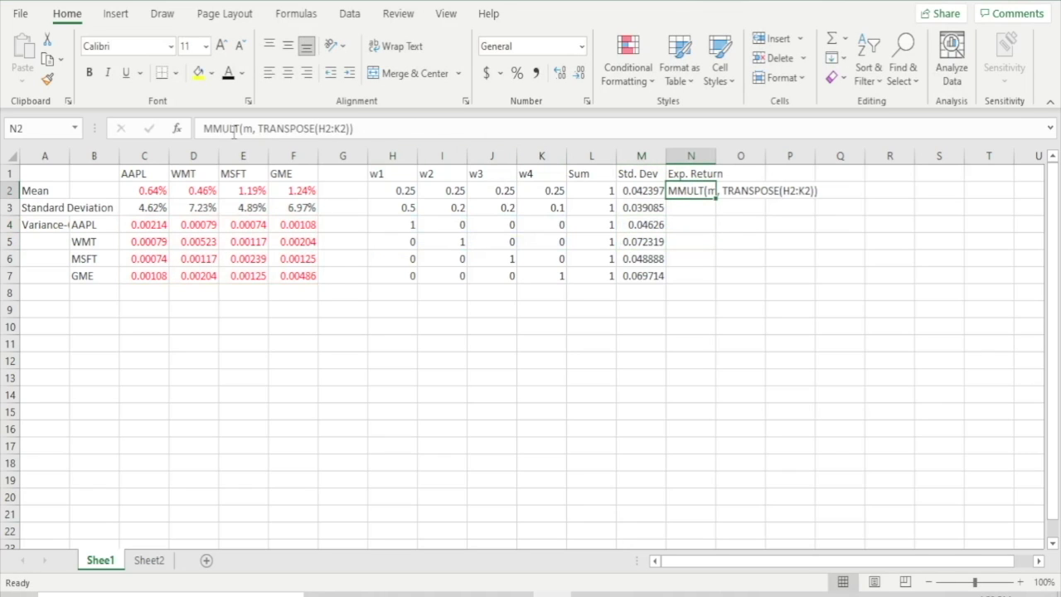
{"action": "left_click", "coordinate": [206, 130]}
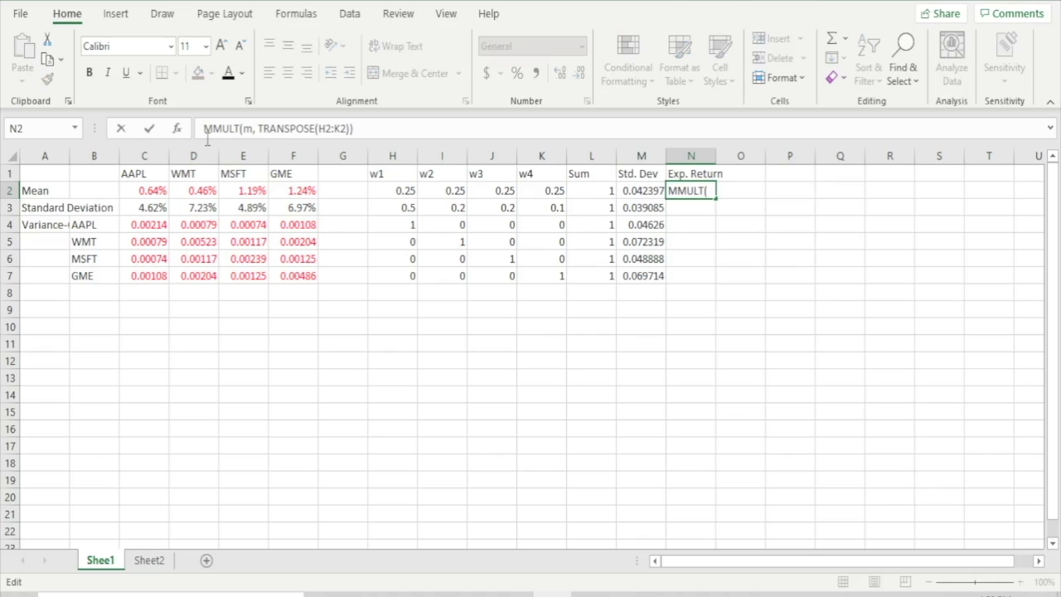
{"action": "type", "text": "="}
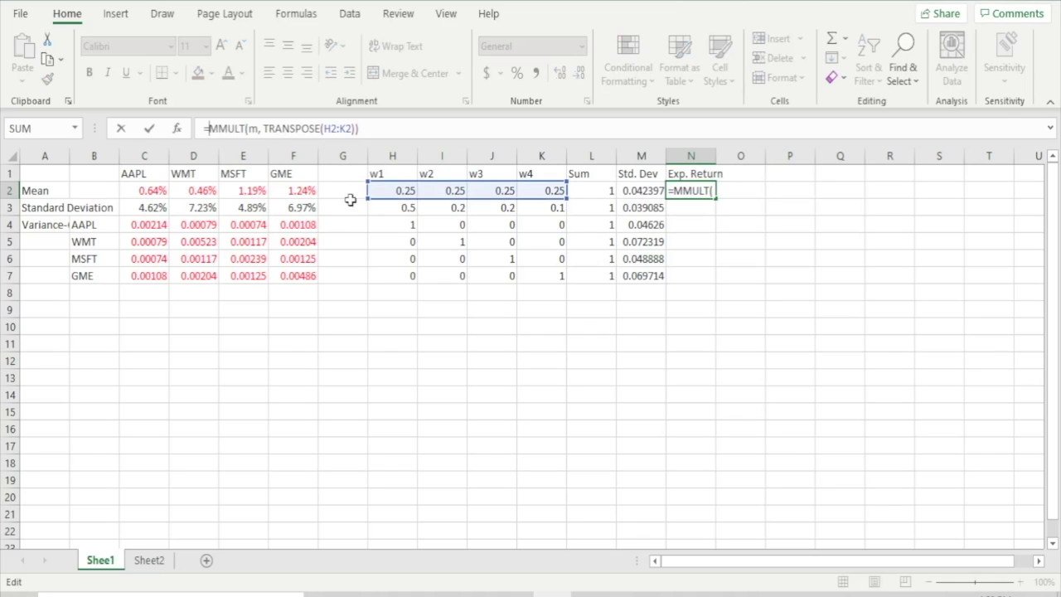
{"action": "left_click", "coordinate": [259, 130]}
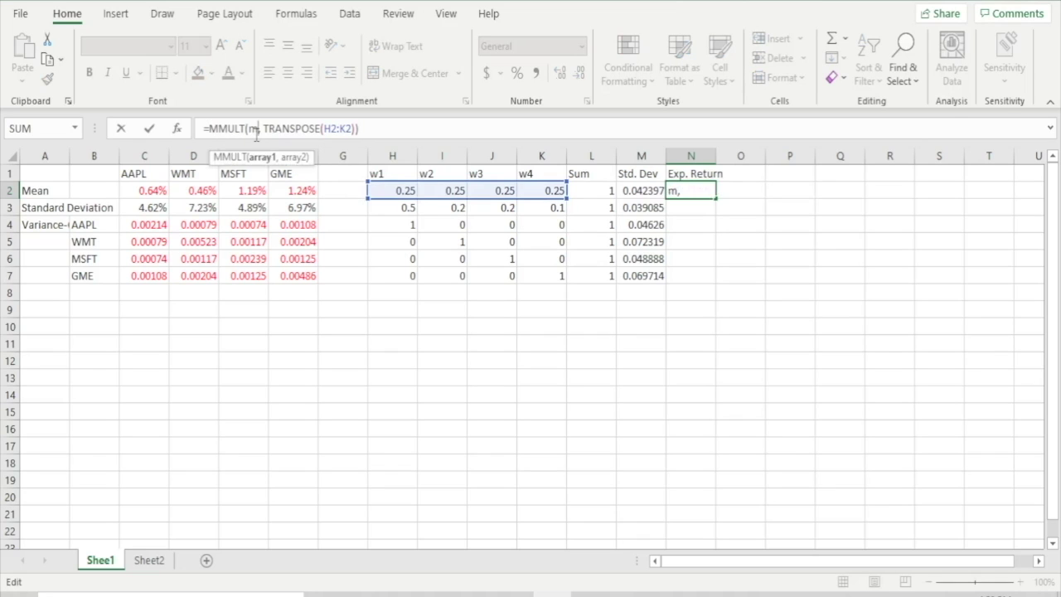
{"action": "type", "text": "ean"}
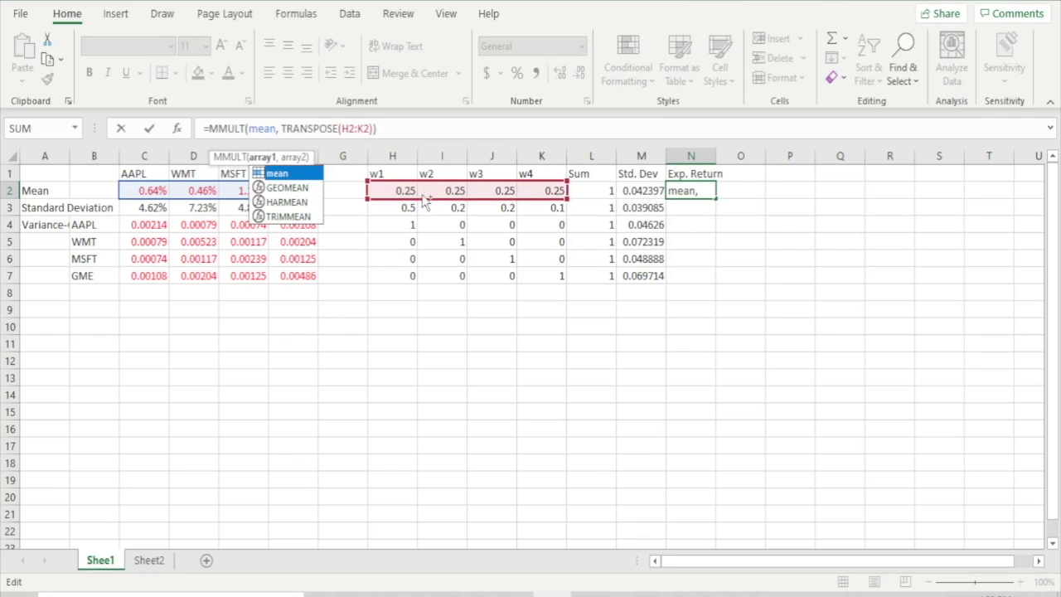
{"action": "key", "text": "ctrl+shift+Return"}
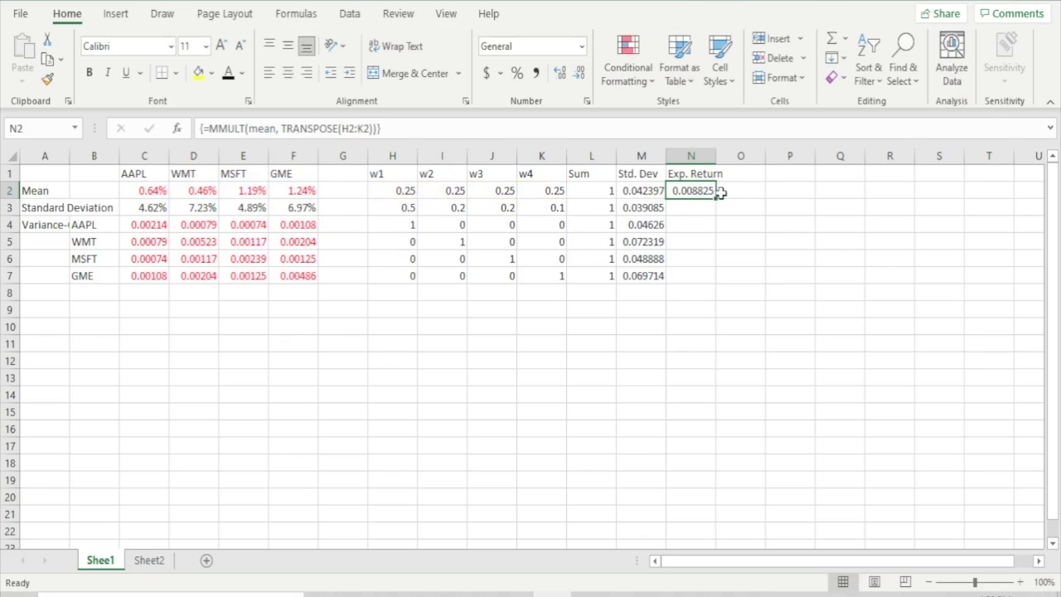
{"action": "left_click_drag", "start_coordinate": [717, 197], "coordinate": [715, 284]}
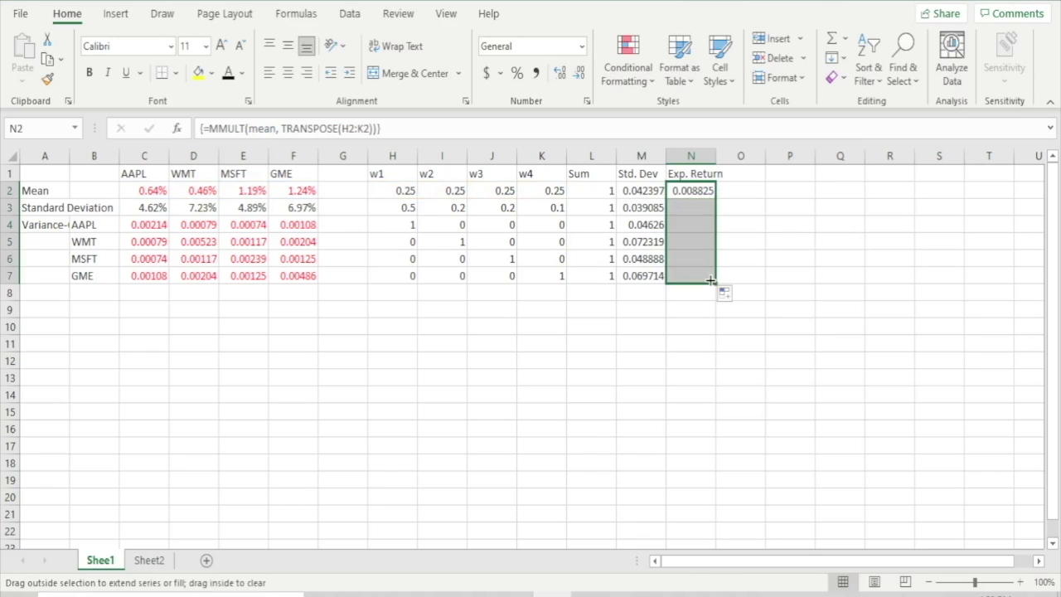
- Examine the mean and weight ranges referenced by the expected return formulas in N2 through N5
{"action": "left_click", "coordinate": [729, 192]}
{"action": "left_click", "coordinate": [694, 189]}
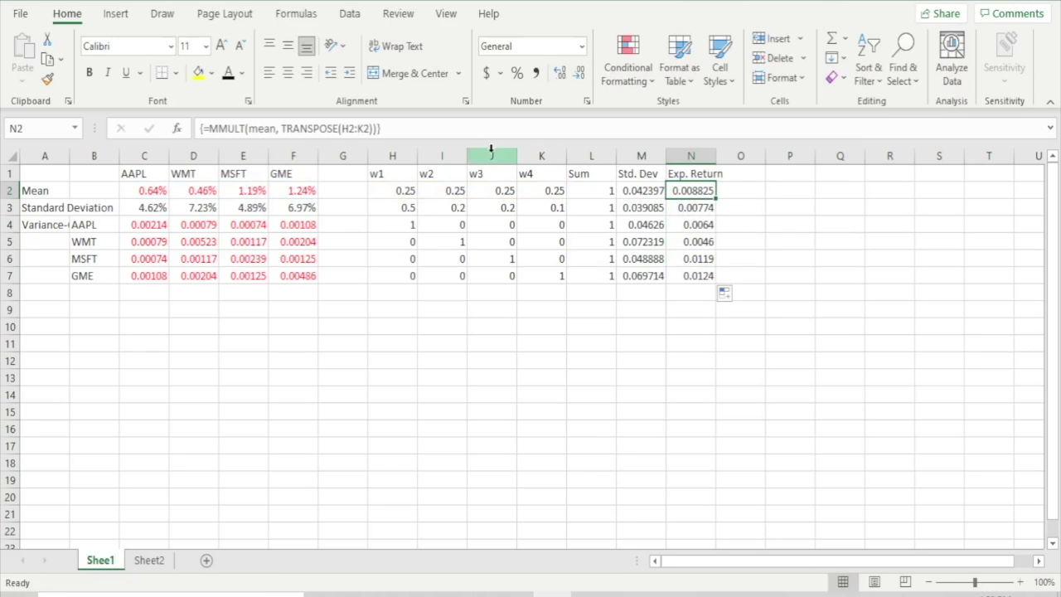
{"action": "left_click", "coordinate": [461, 130]}
{"action": "left_click", "coordinate": [795, 209]}
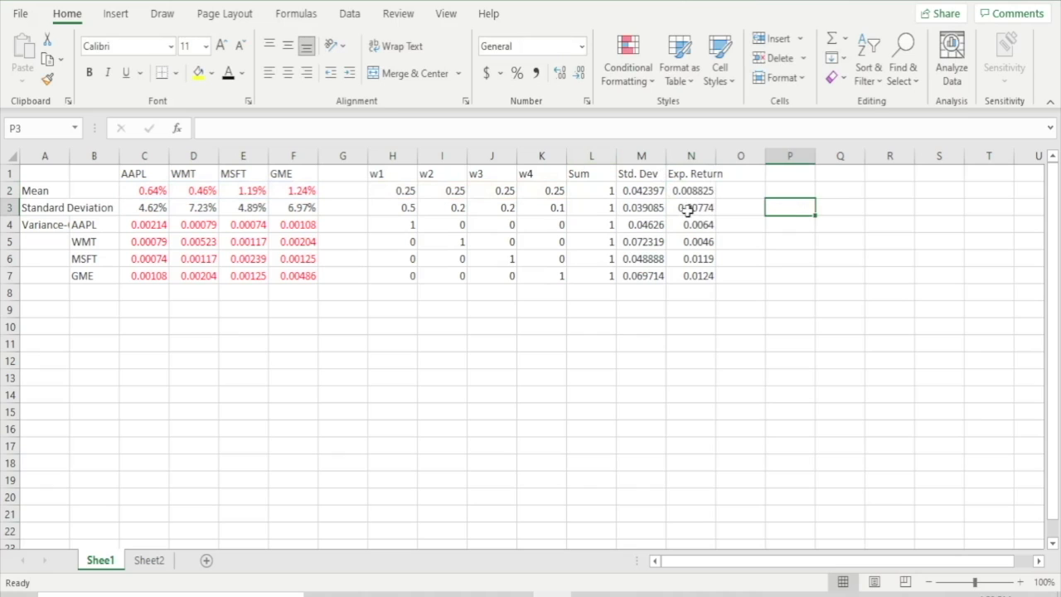
{"action": "left_click", "coordinate": [687, 208]}
{"action": "left_click", "coordinate": [426, 129]}
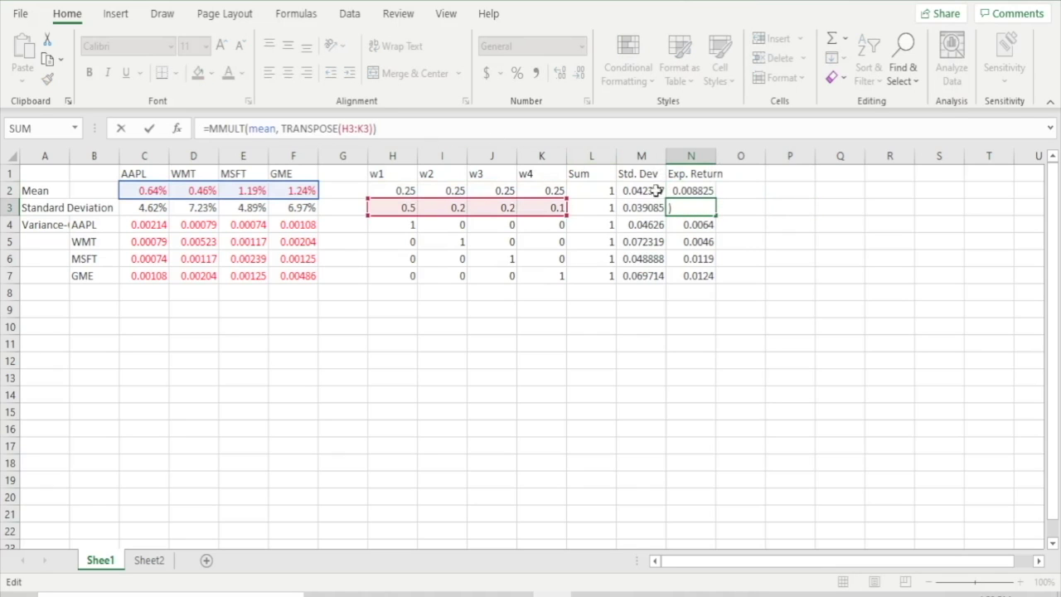
{"action": "left_click", "coordinate": [766, 227]}
{"action": "left_click", "coordinate": [701, 226]}
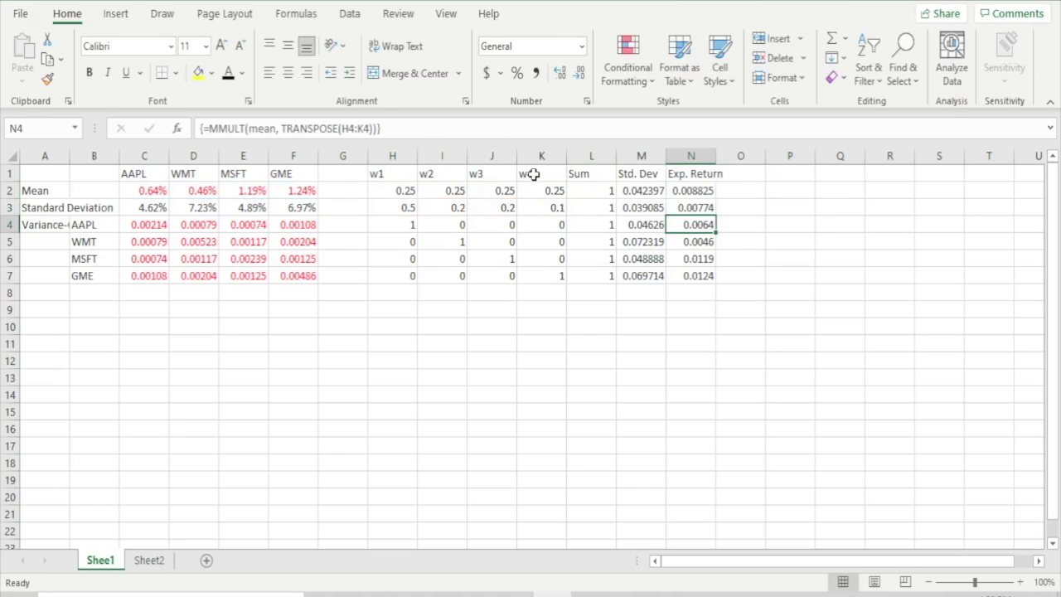
{"action": "left_click", "coordinate": [462, 130]}
{"action": "left_click", "coordinate": [777, 237]}
{"action": "left_click", "coordinate": [703, 241]}
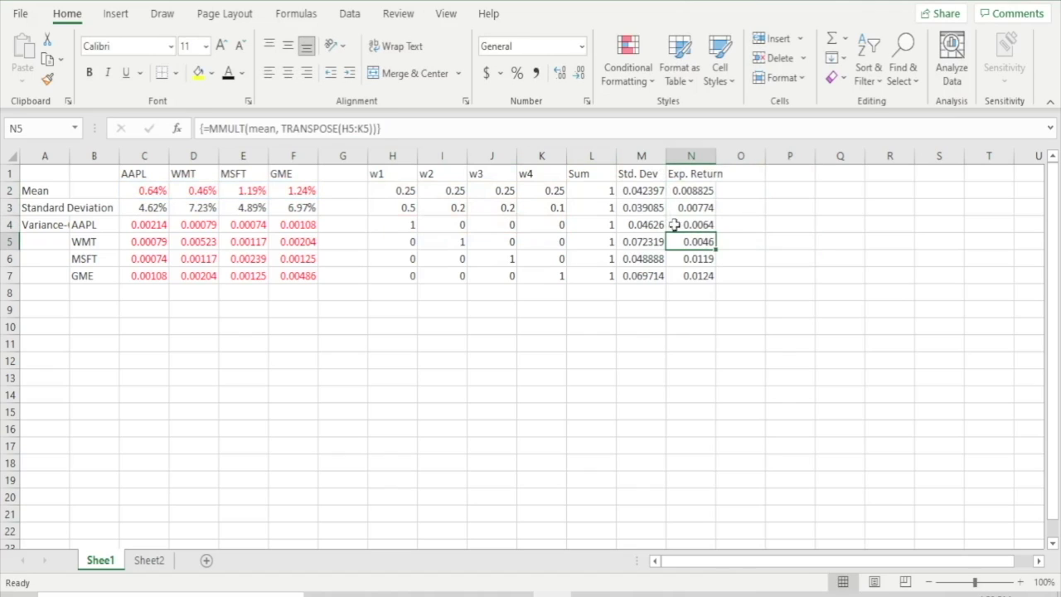
{"action": "left_click", "coordinate": [407, 126]}
{"action": "left_click", "coordinate": [590, 324]}
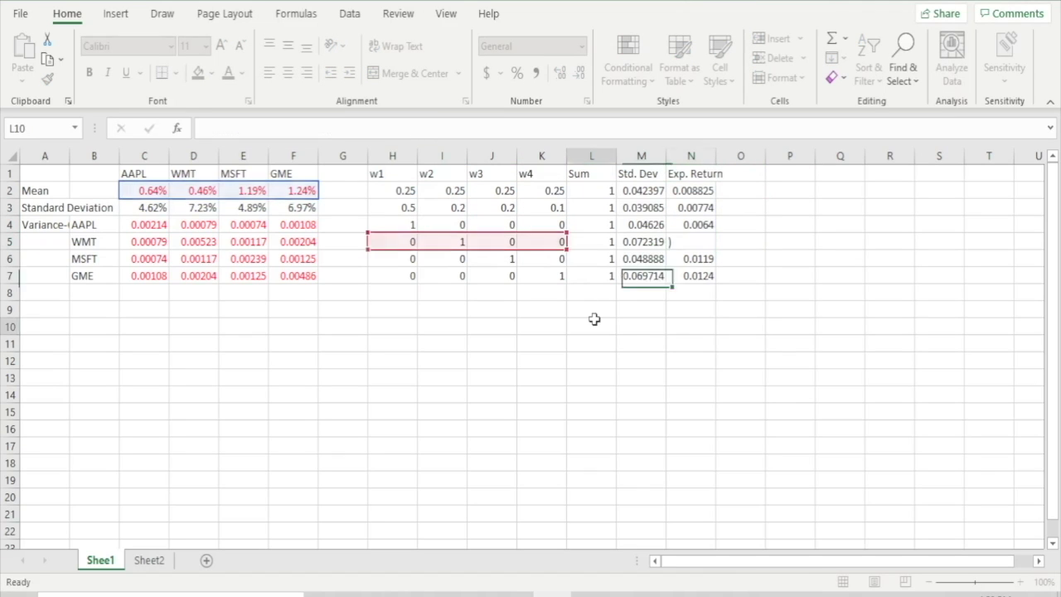
- Enter =RAND() in A9 and fill it across through D9
{"action": "left_click", "coordinate": [46, 309]}
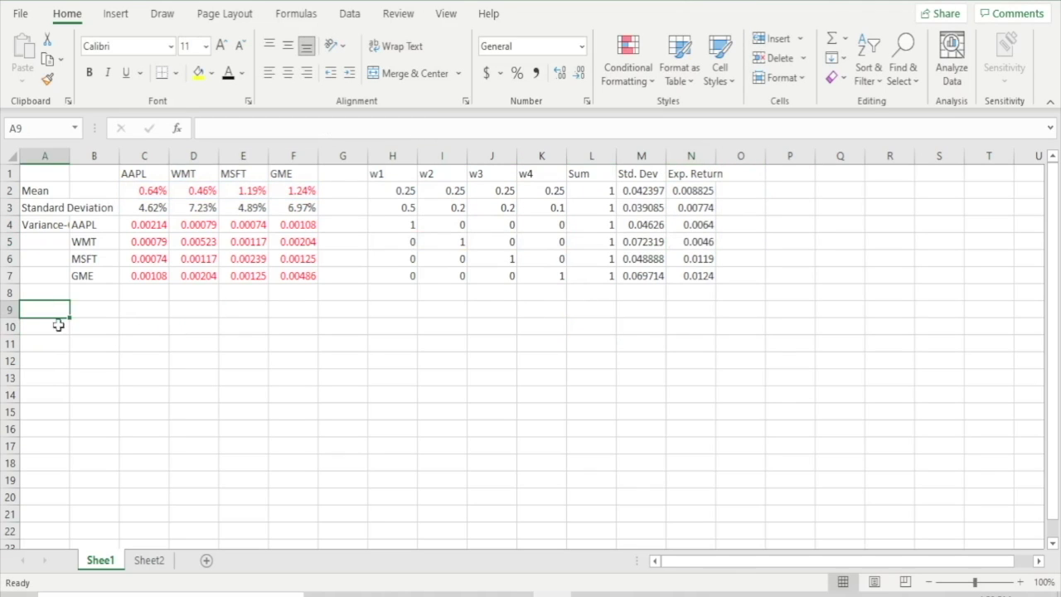
{"action": "type", "text": "=ra"}
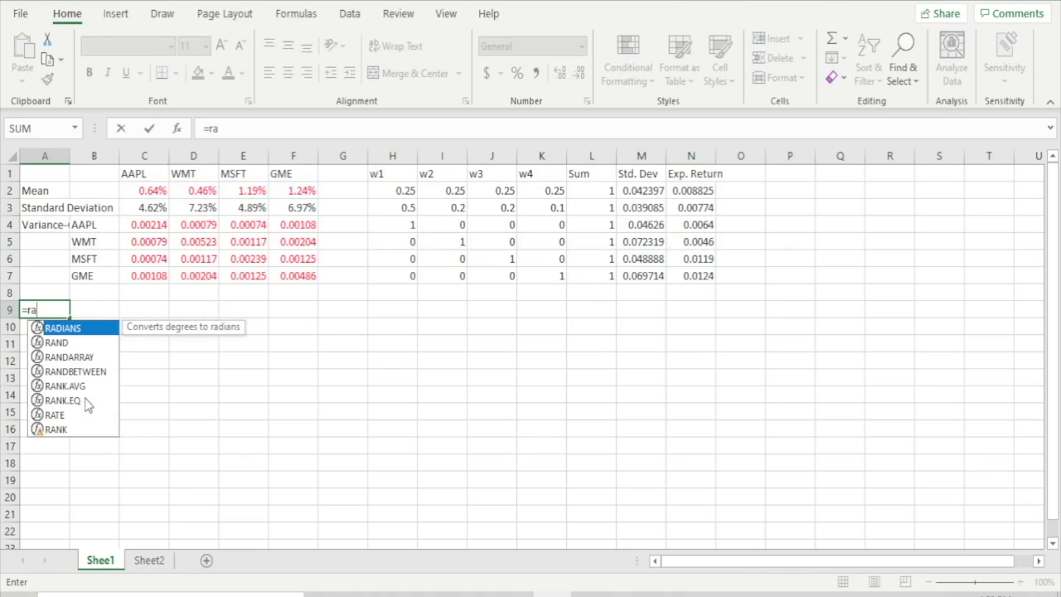
{"action": "type", "text": "nd()"}
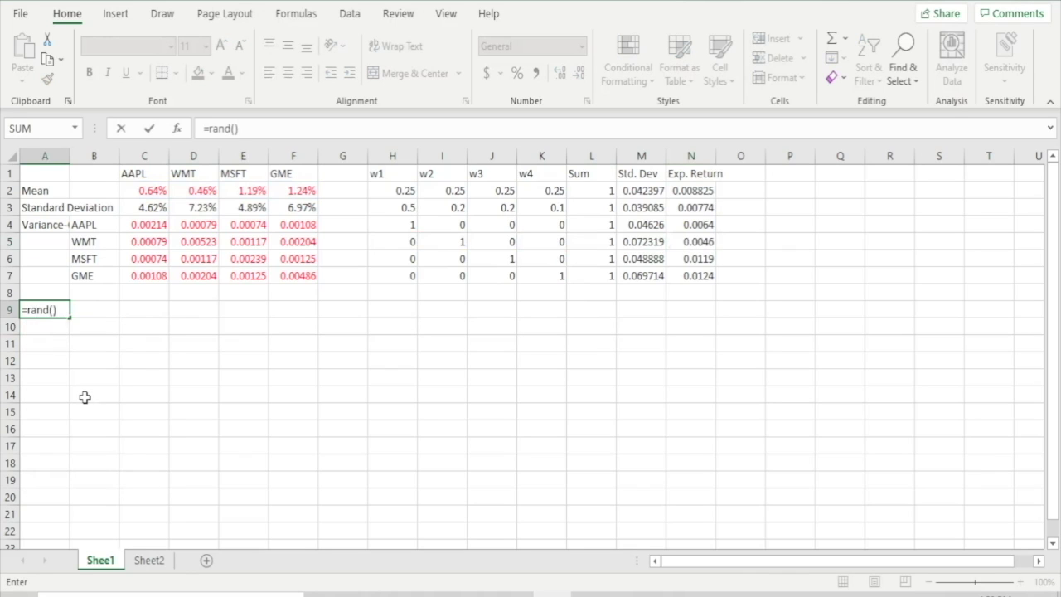
{"action": "key", "text": "Return"}
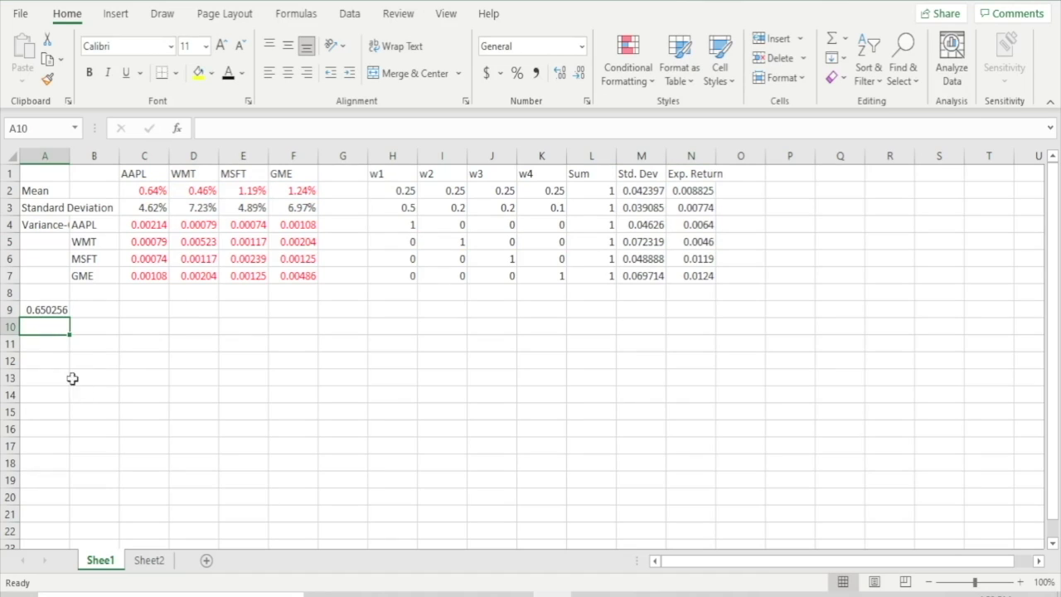
{"action": "left_click", "coordinate": [51, 313]}
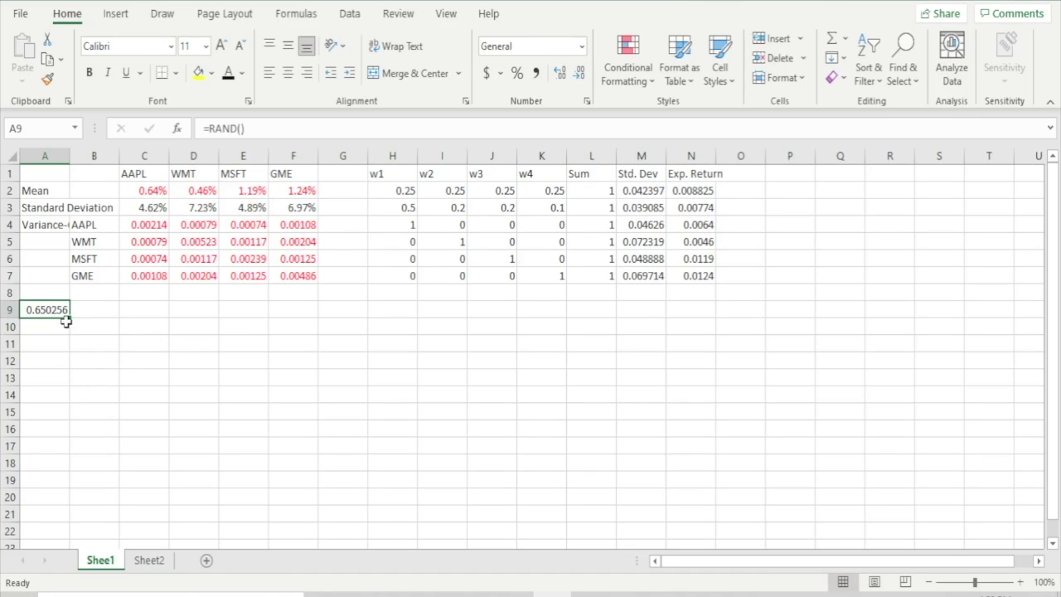
{"action": "left_click_drag", "start_coordinate": [66, 322], "coordinate": [197, 319]}
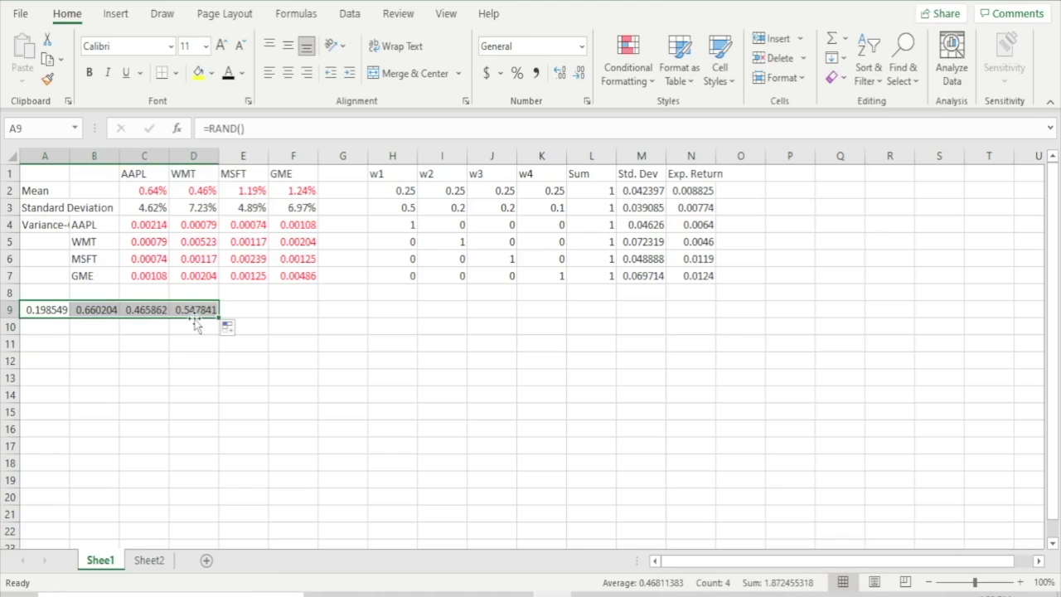
{"action": "left_click", "coordinate": [297, 307]}
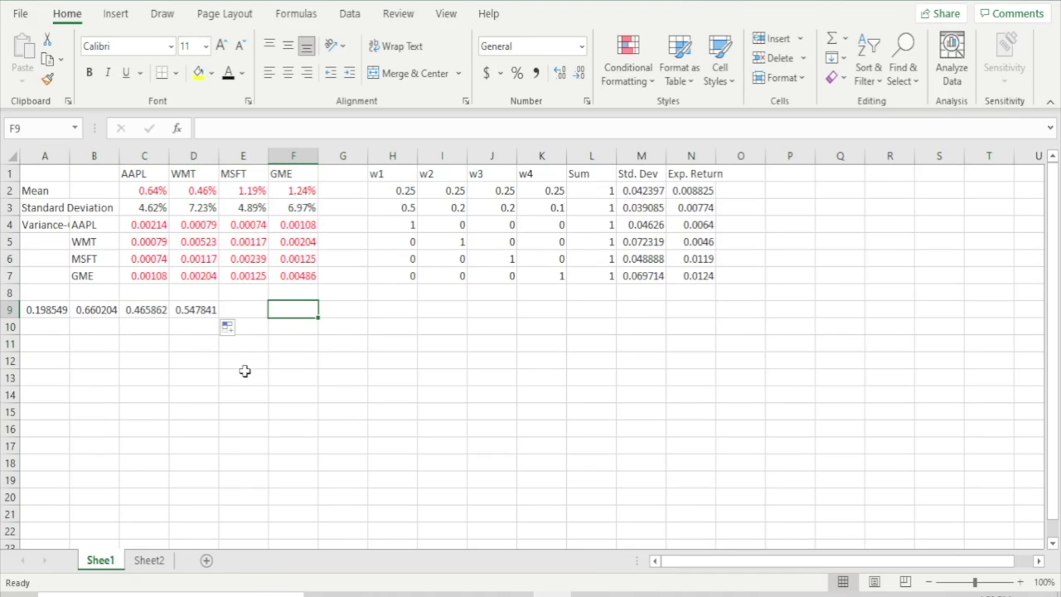
- Enter =SUM(A9:D9) in F9 to total the four random numbers
{"action": "type", "text": "=sum"}
{"action": "key", "text": "Tab"}
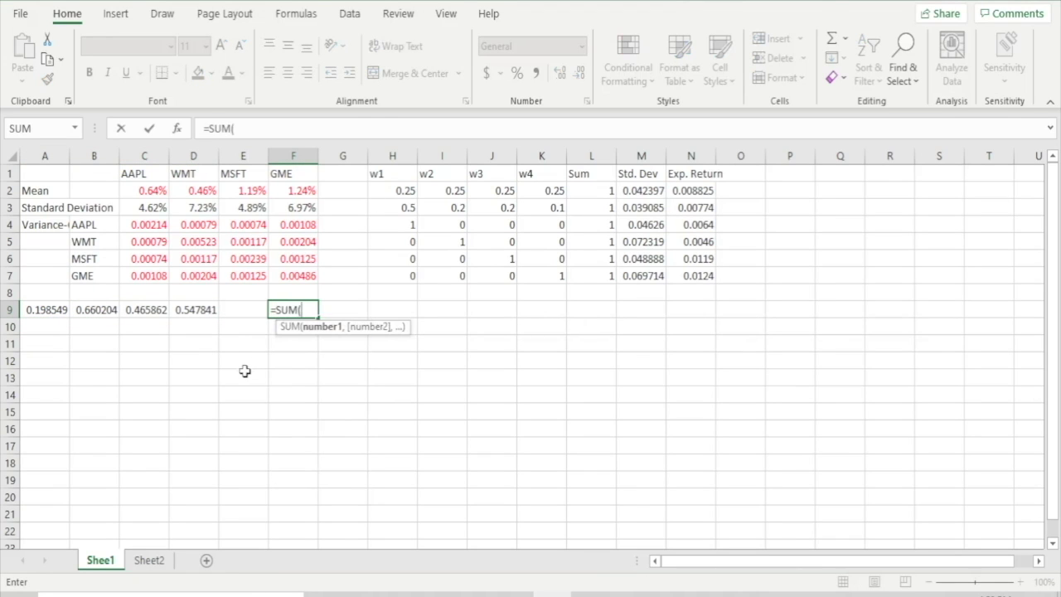
{"action": "left_click_drag", "start_coordinate": [47, 310], "coordinate": [186, 313]}
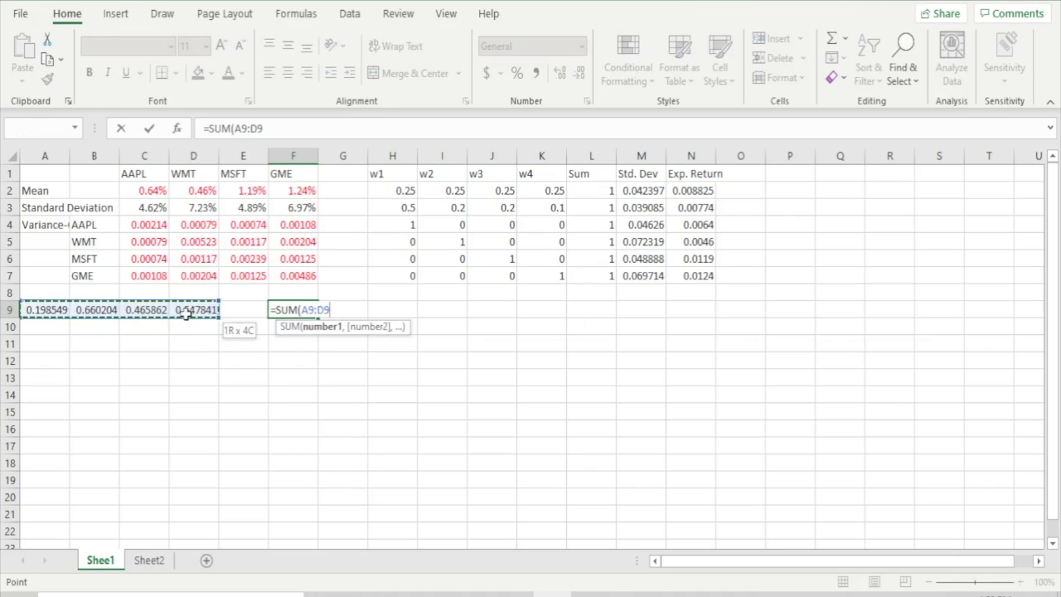
{"action": "key", "text": "Tab"}
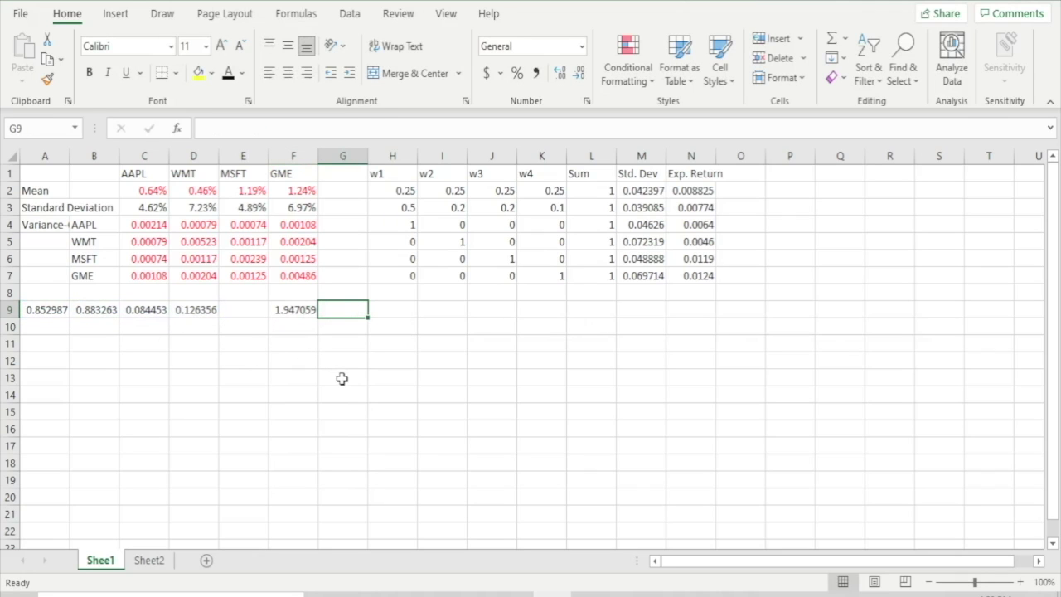
- Enter the weight formula =A9/$F9 in H9 and fill it across through K9
{"action": "left_click", "coordinate": [407, 320]}
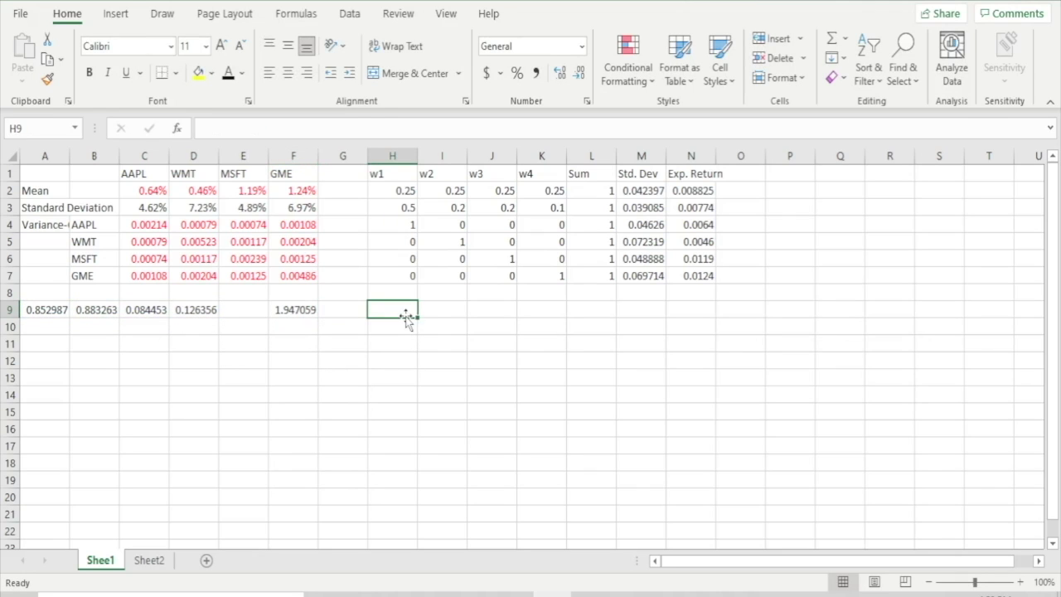
{"action": "type", "text": "="}
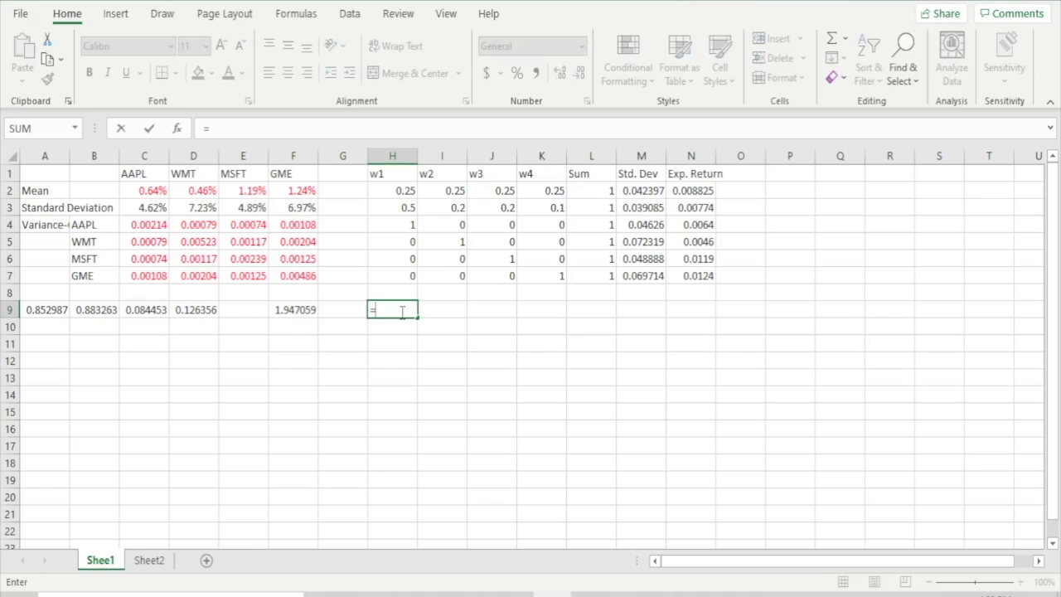
{"action": "left_click", "coordinate": [38, 309]}
{"action": "type", "text": "/"}
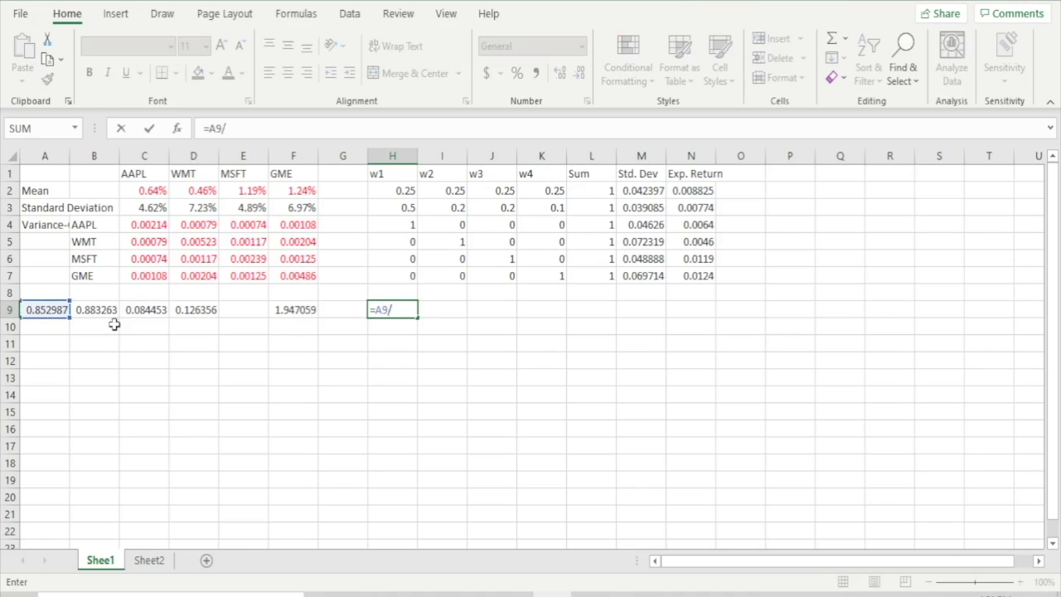
{"action": "left_click", "coordinate": [296, 319]}
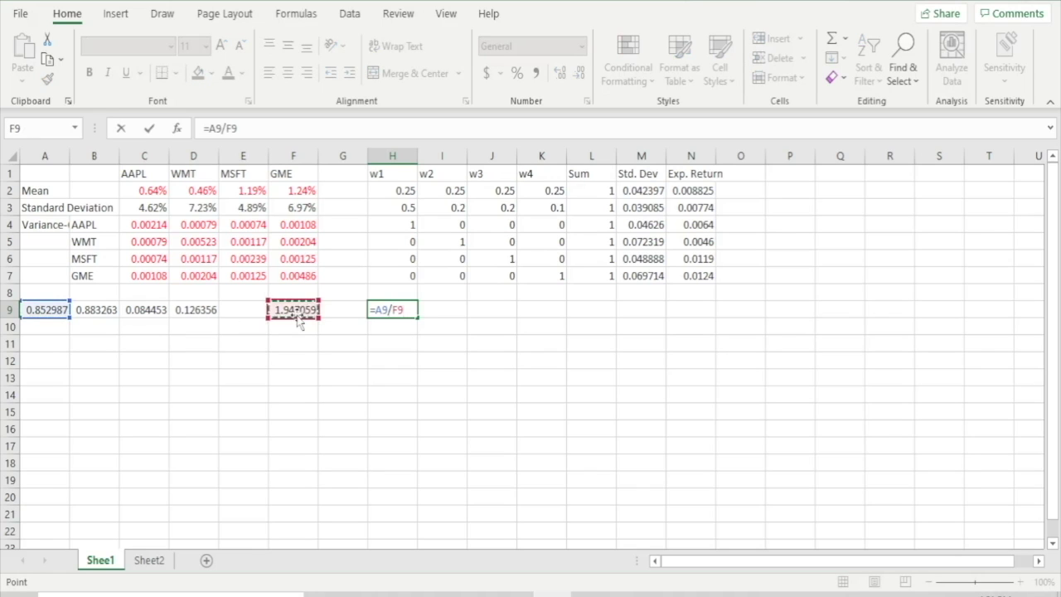
{"action": "left_click", "coordinate": [225, 128]}
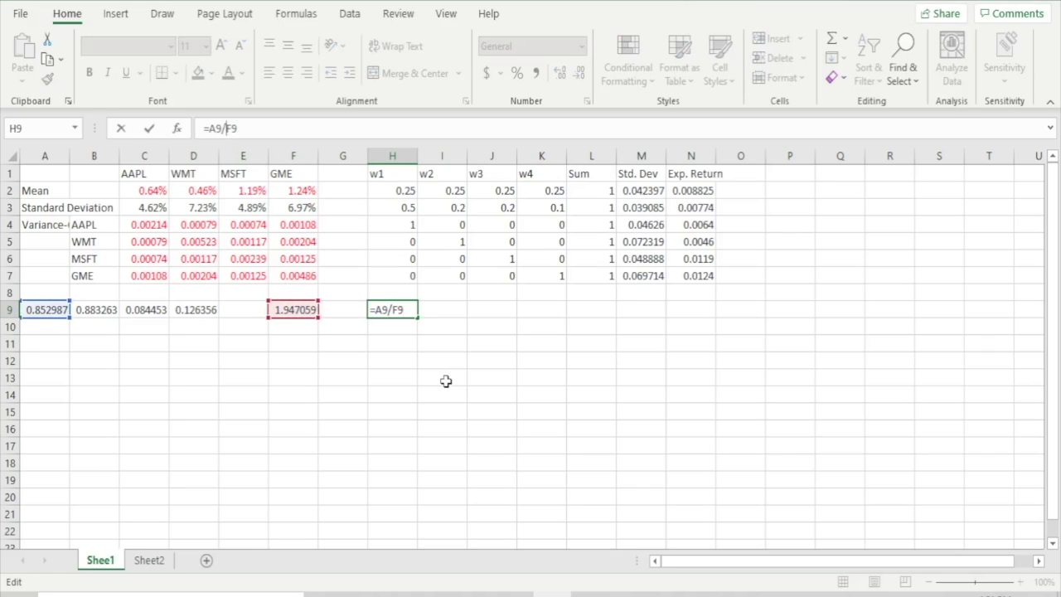
{"action": "key", "text": "Return"}
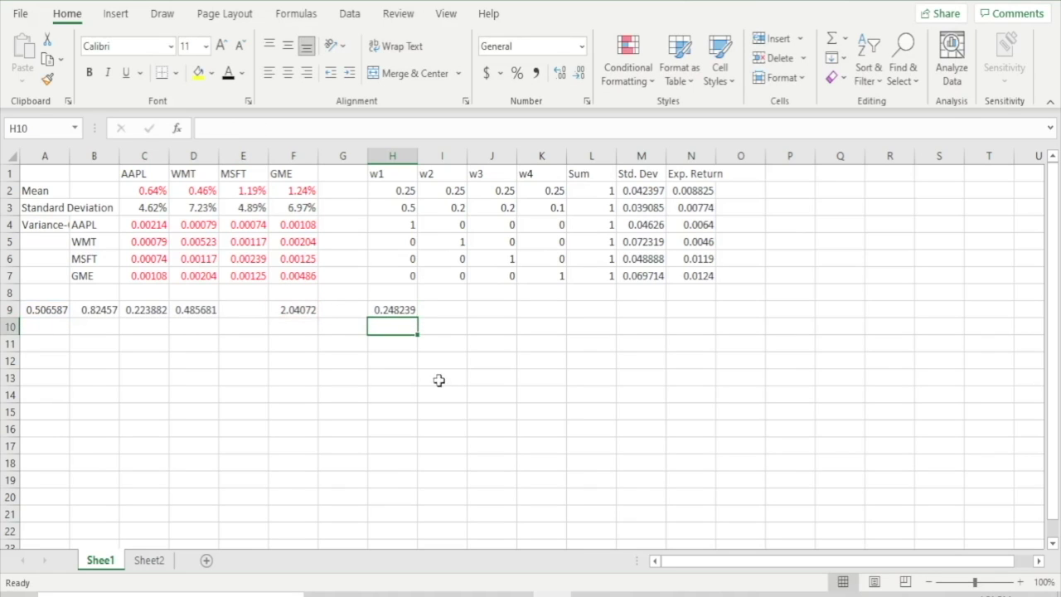
{"action": "left_click", "coordinate": [403, 309]}
{"action": "left_click_drag", "start_coordinate": [418, 317], "coordinate": [549, 318]}
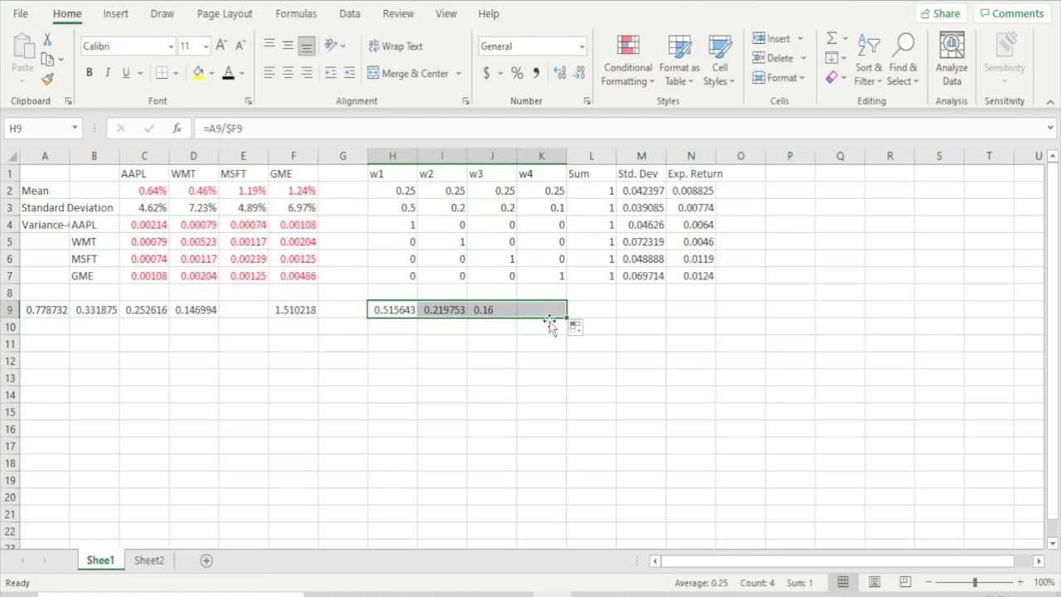
- Enter =SUM(H9:K9) in L9 to total the four weights
{"action": "left_click", "coordinate": [598, 305]}
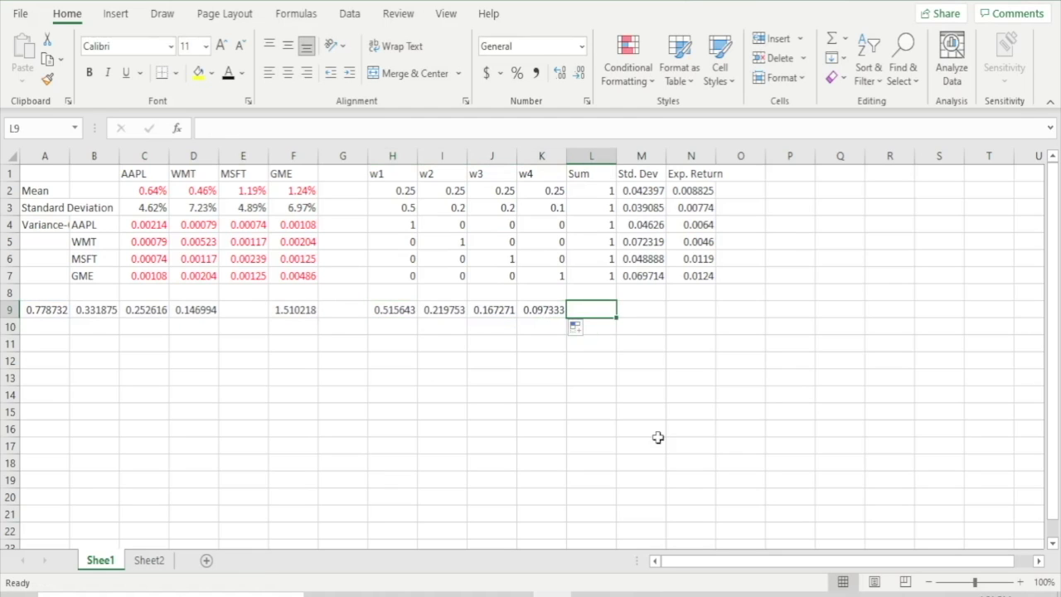
{"action": "type", "text": "=sum"}
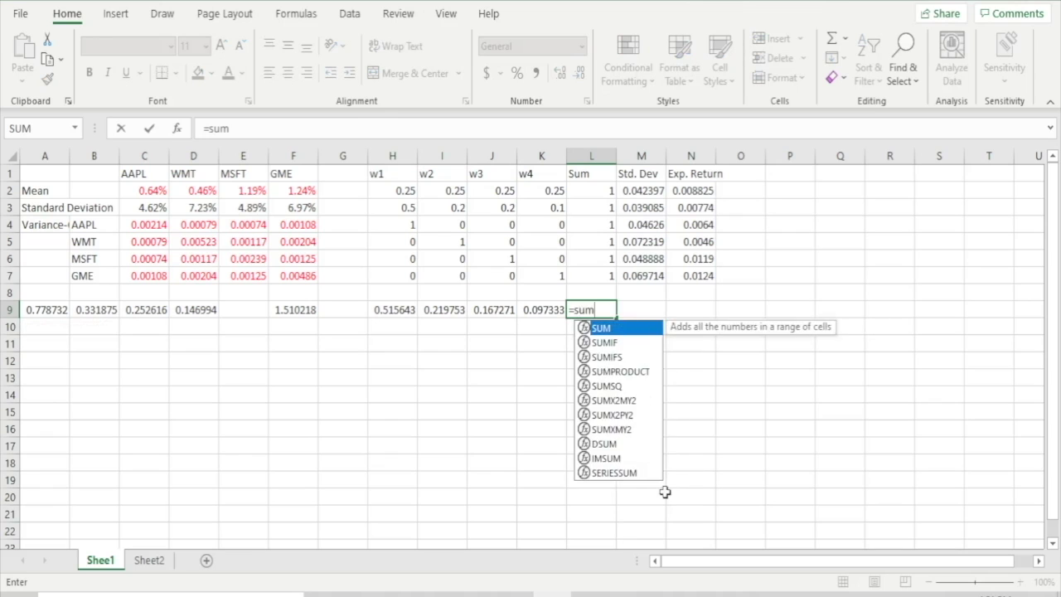
{"action": "key", "text": "Tab"}
{"action": "left_click_drag", "start_coordinate": [394, 311], "coordinate": [542, 308]}
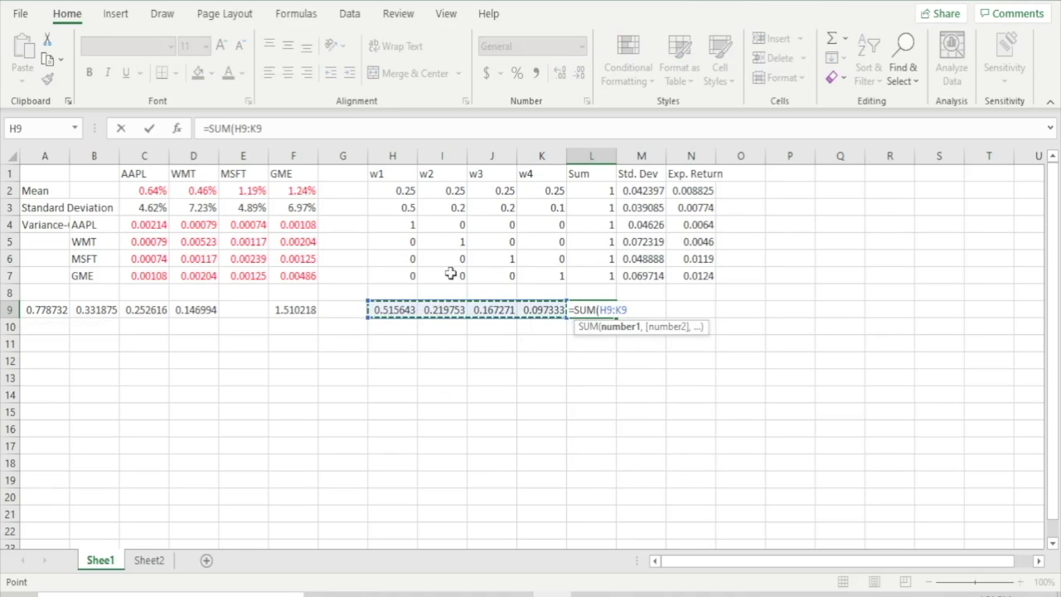
{"action": "left_click", "coordinate": [306, 133]}
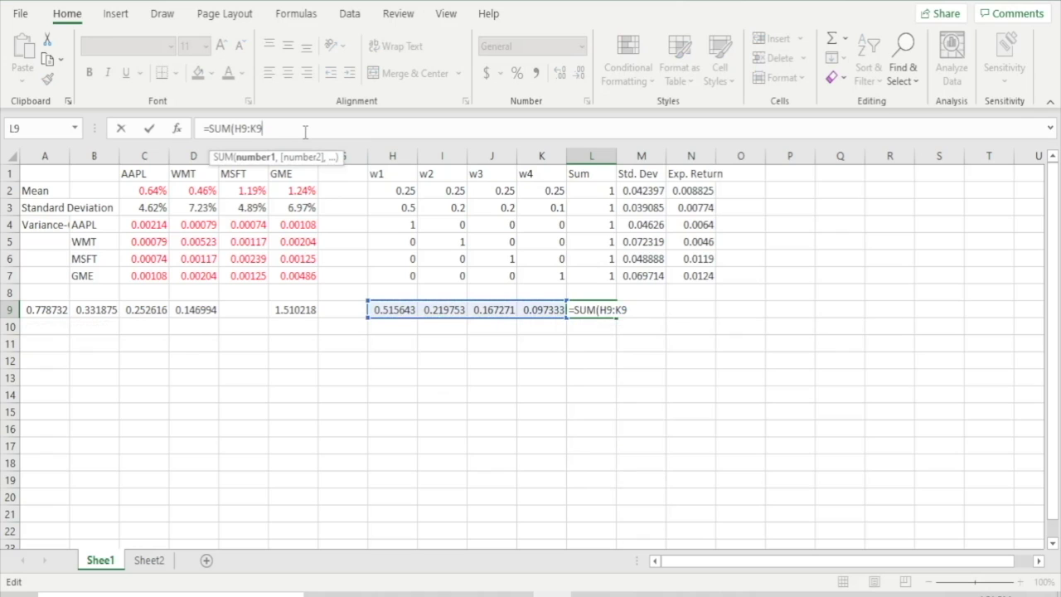
{"action": "type", "text": ")"}
{"action": "key", "text": "Return"}
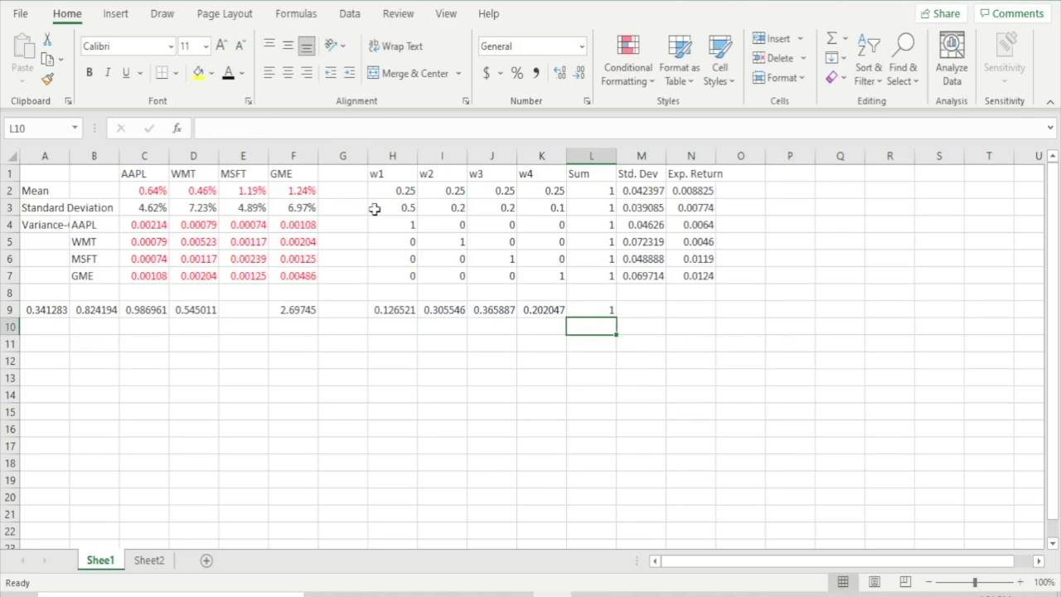
- Fill the standard deviation and expected return formulas in M7:N7 down through row 9
{"action": "left_click", "coordinate": [638, 316]}
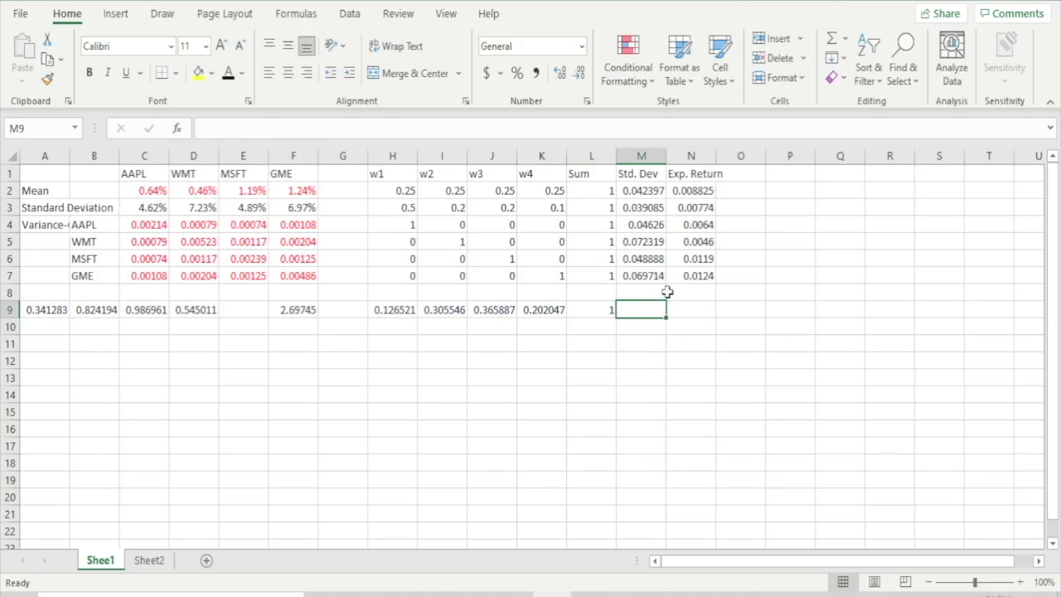
{"action": "left_click_drag", "start_coordinate": [646, 278], "coordinate": [721, 312]}
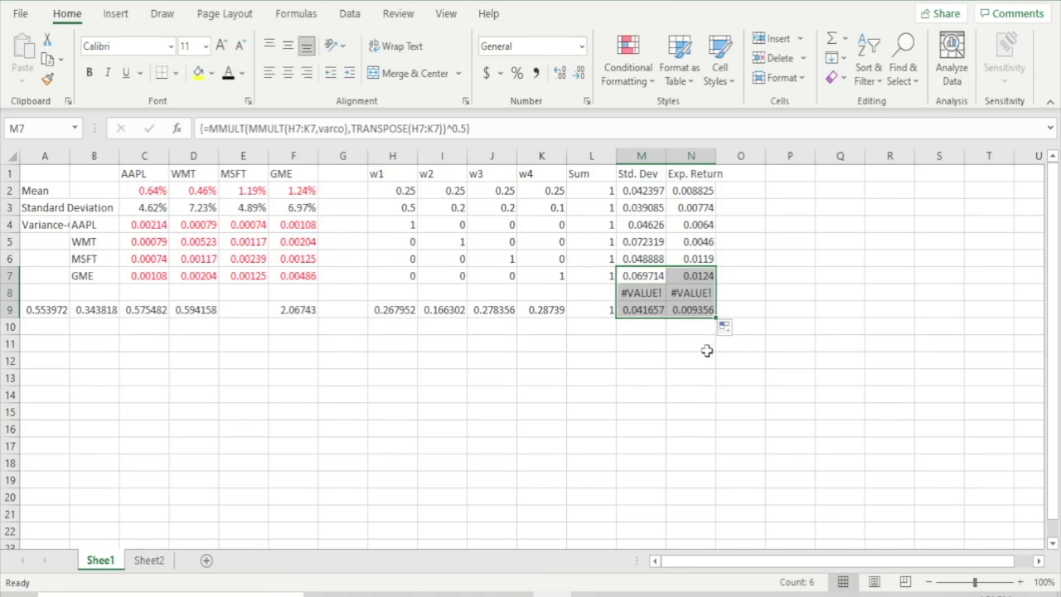
{"action": "left_click", "coordinate": [694, 356]}
- Delete row 8, which separates the GME row from the random-number row
{"action": "left_click_drag", "start_coordinate": [650, 297], "coordinate": [680, 292]}
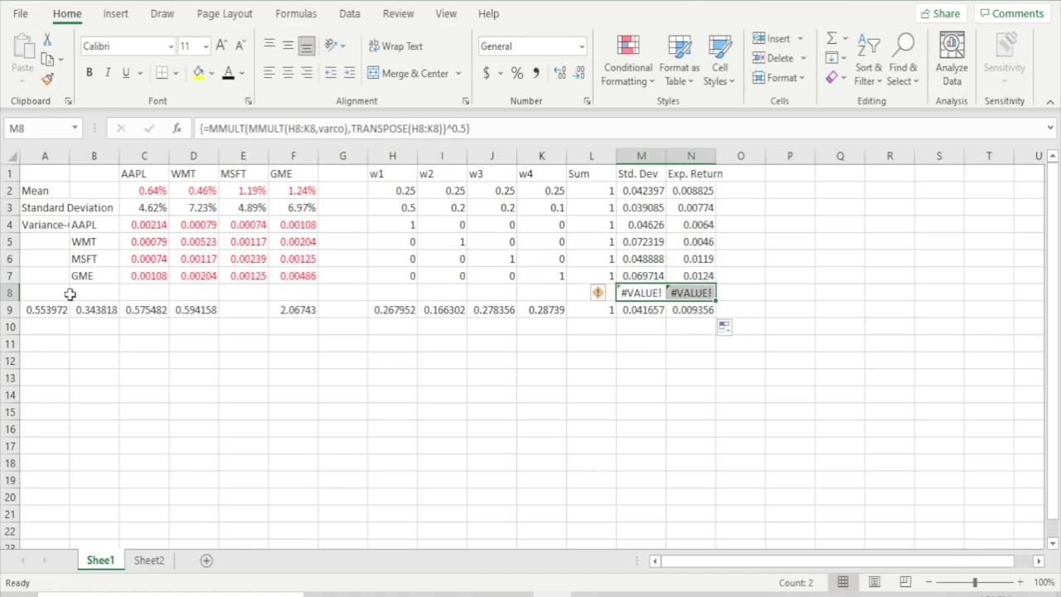
{"action": "left_click", "coordinate": [6, 296]}
{"action": "right_click", "coordinate": [7, 296]}
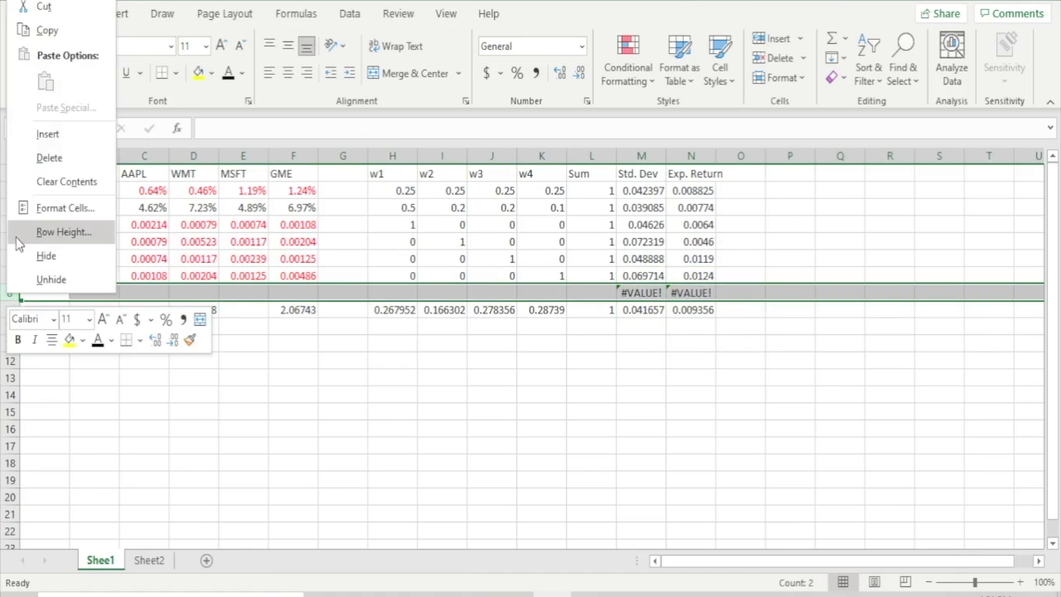
{"action": "left_click", "coordinate": [41, 157]}
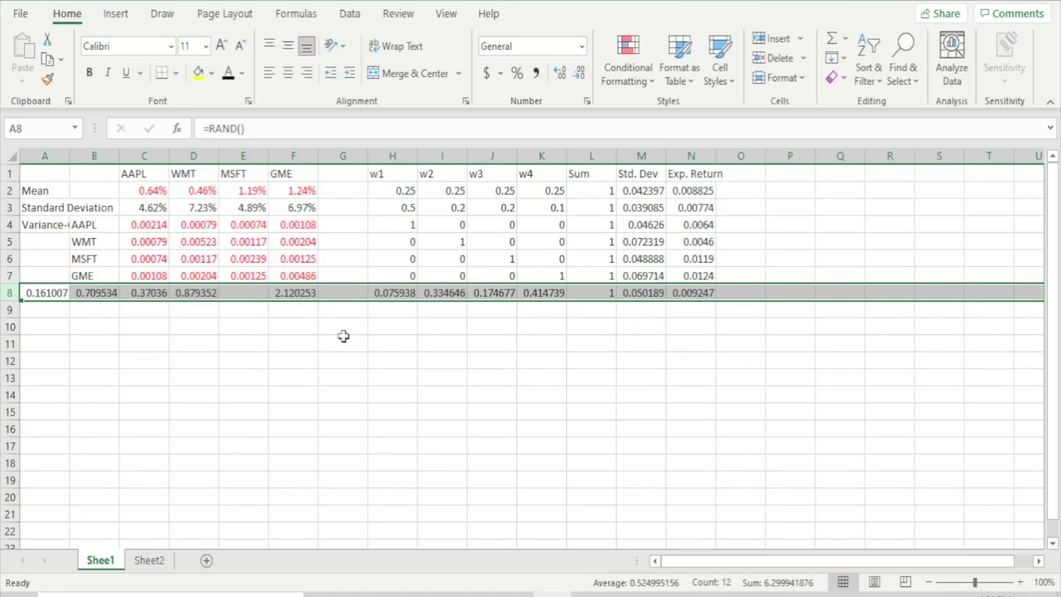
{"action": "left_click", "coordinate": [369, 352]}
- Examine the ranges referenced by the standard deviation formula in M8 and the expected return formula in N8
{"action": "left_click", "coordinate": [641, 293]}
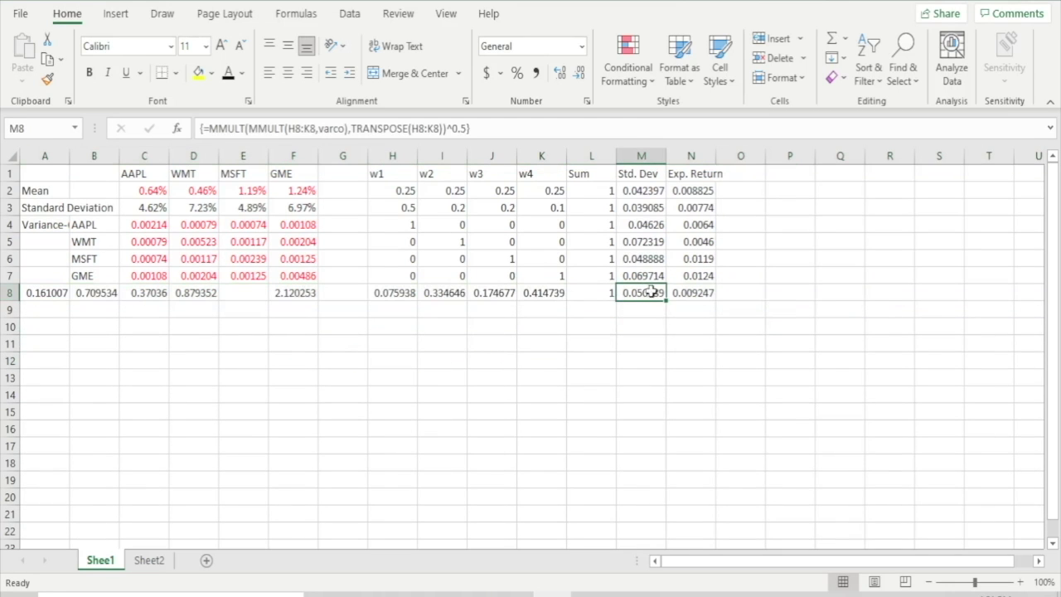
{"action": "left_click", "coordinate": [510, 128]}
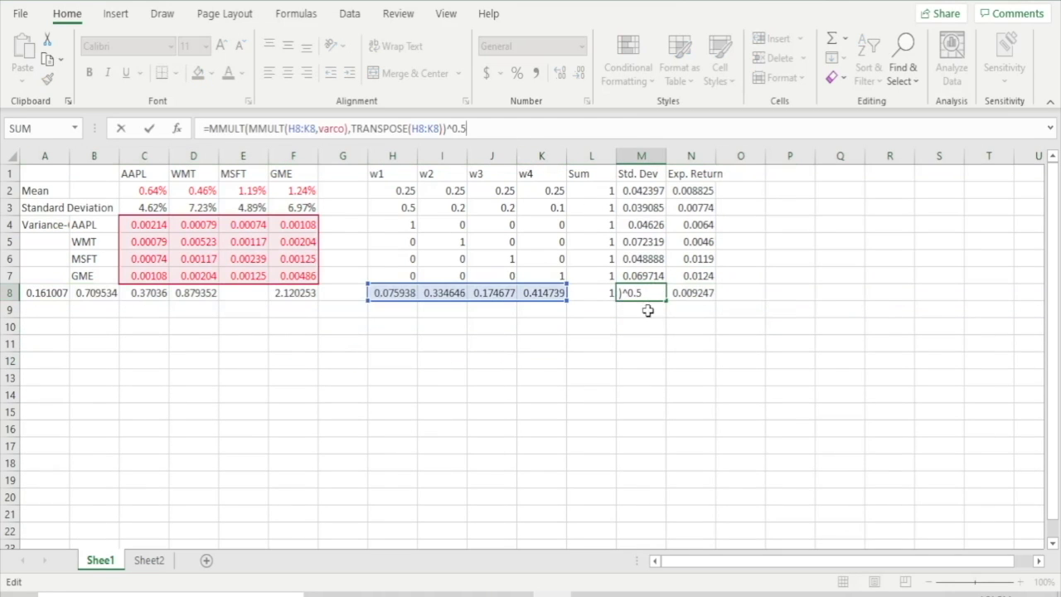
{"action": "key", "text": "Return"}
{"action": "left_click", "coordinate": [690, 295]}
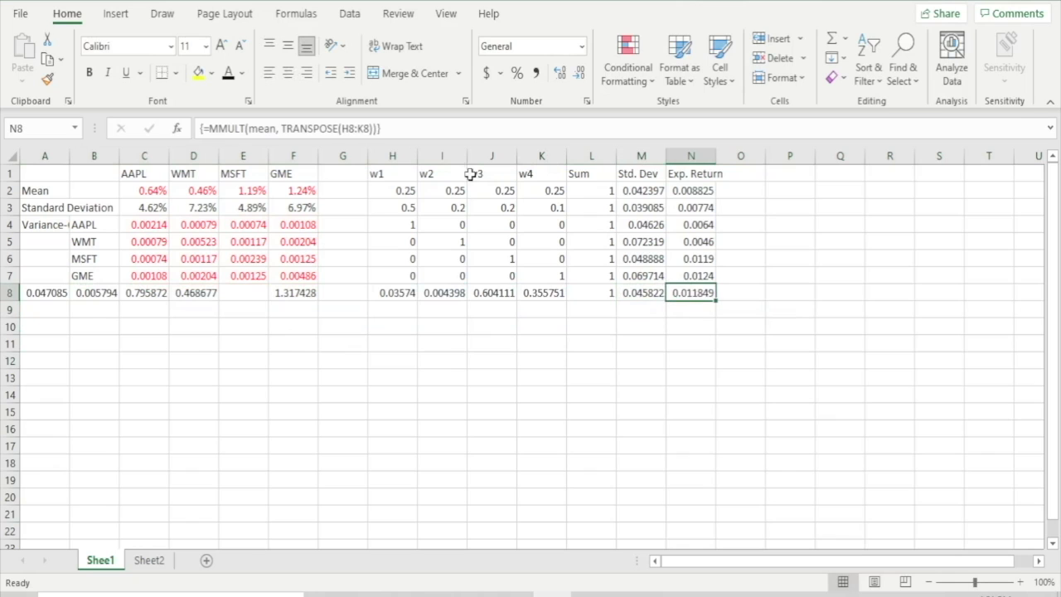
{"action": "left_click", "coordinate": [396, 130]}
{"action": "key", "text": "Return"}
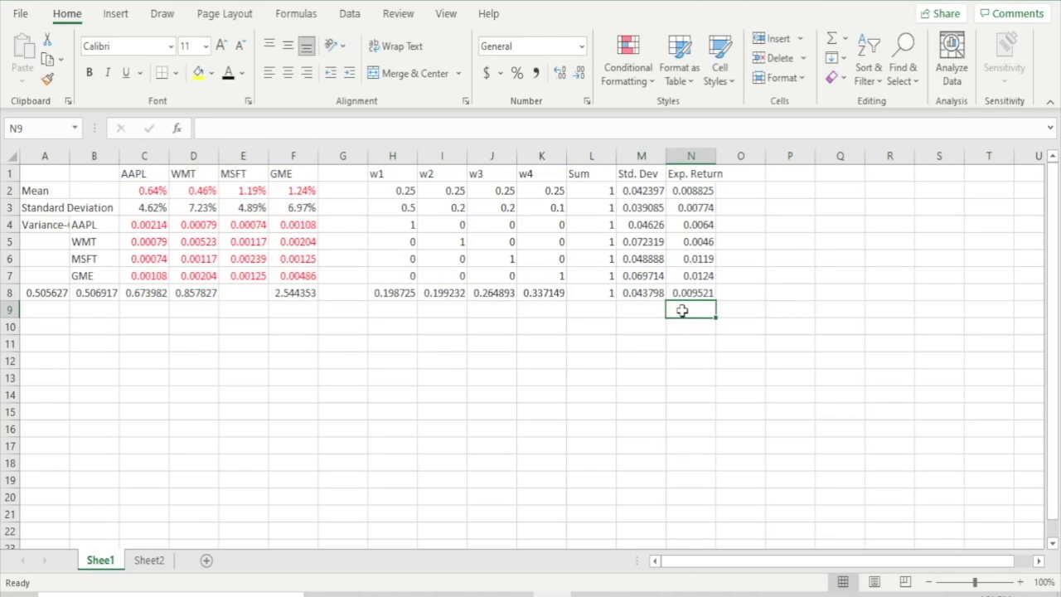
- Copy the simulation row A8:N8 and paste it over the range A8:N10007
{"action": "left_click_drag", "start_coordinate": [41, 292], "coordinate": [677, 292]}
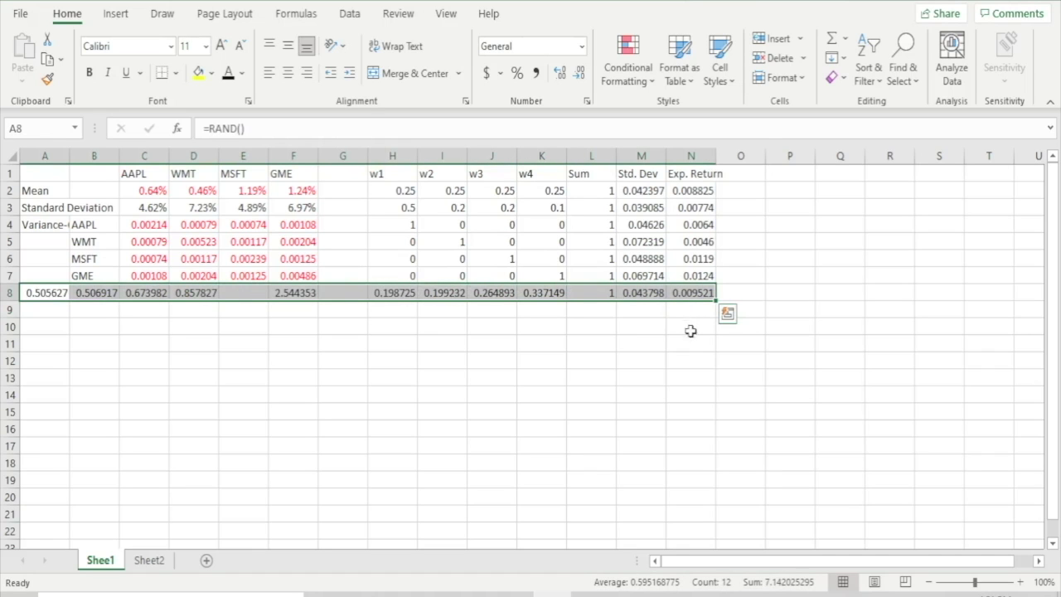
{"action": "key", "text": "ctrl+c"}
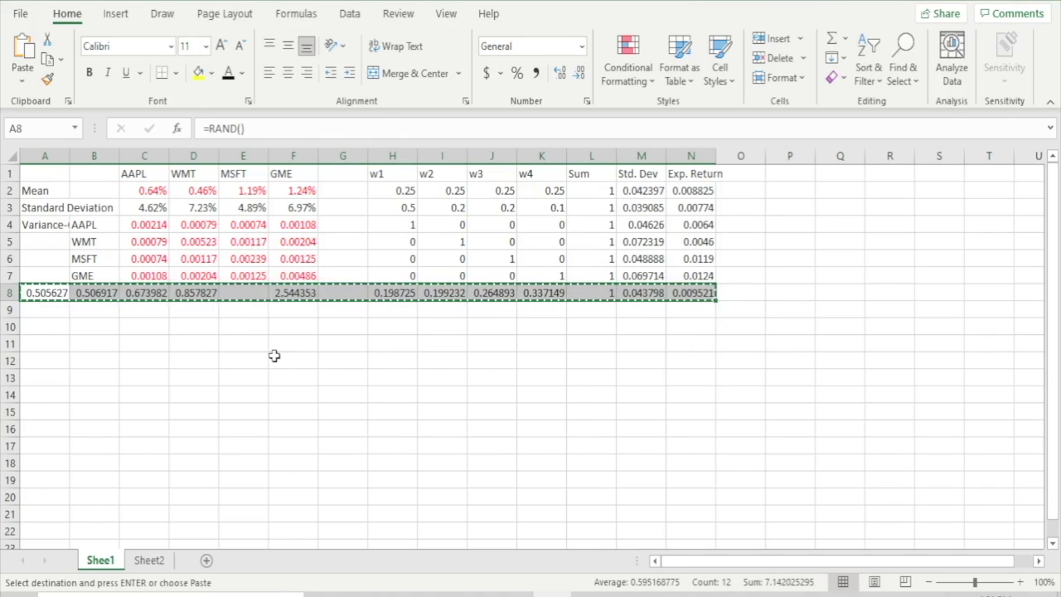
{"action": "key", "text": "ctrl+f"}
{"action": "key", "text": "Escape"}
{"action": "key", "text": "ctrl+g"}
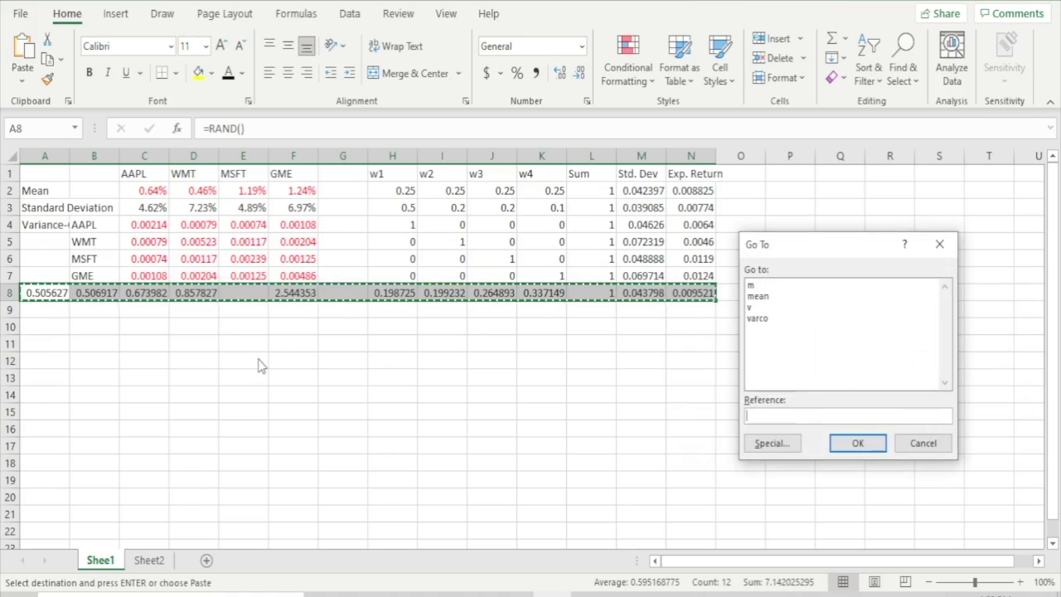
{"action": "type", "text": "A"}
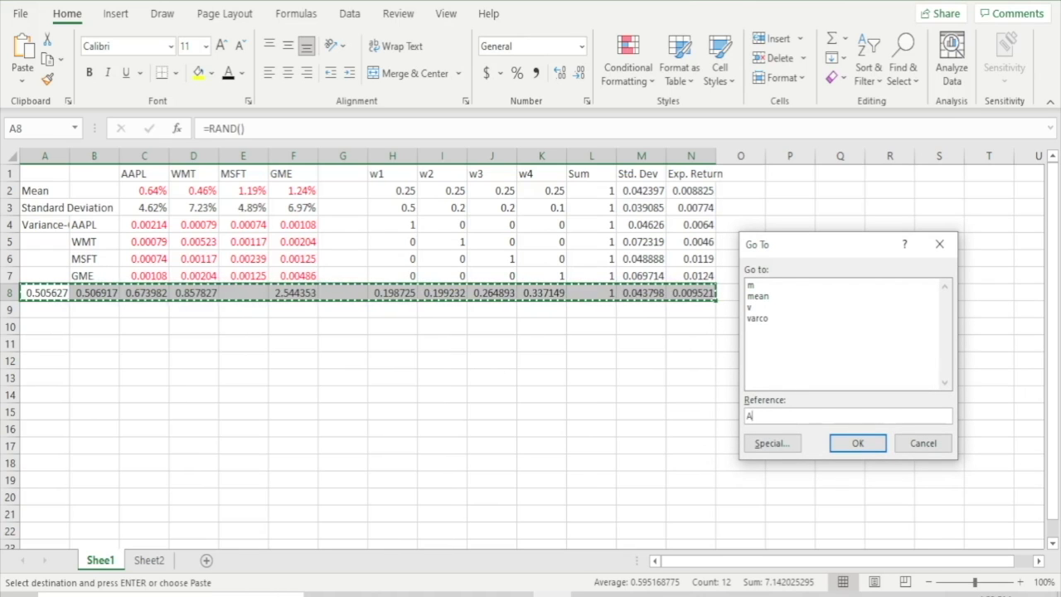
{"action": "type", "text": "8"}
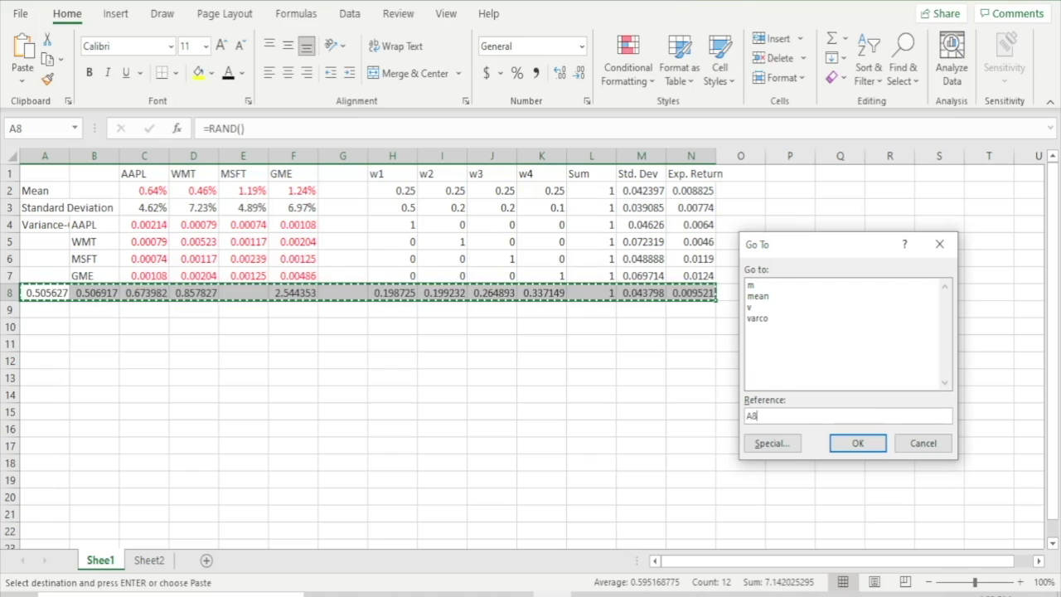
{"action": "type", "text": ":"}
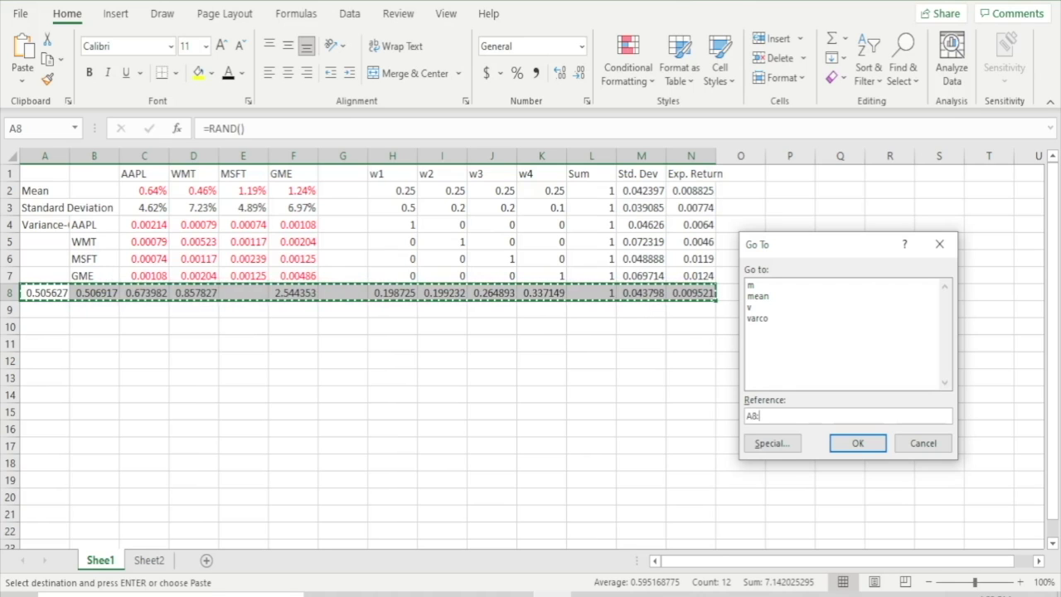
{"action": "type", "text": "N"}
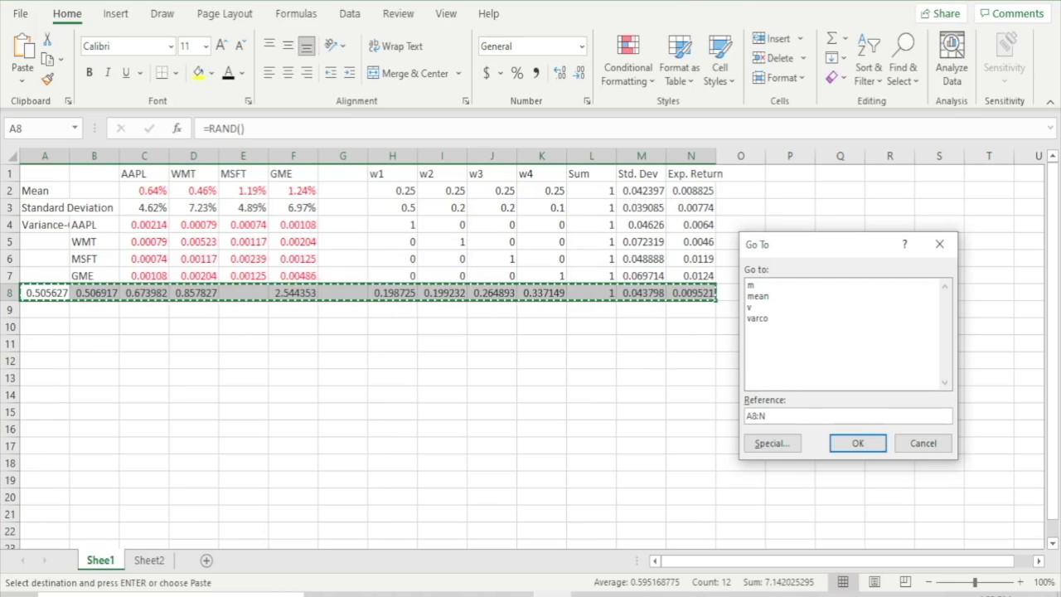
{"action": "type", "text": "10007"}
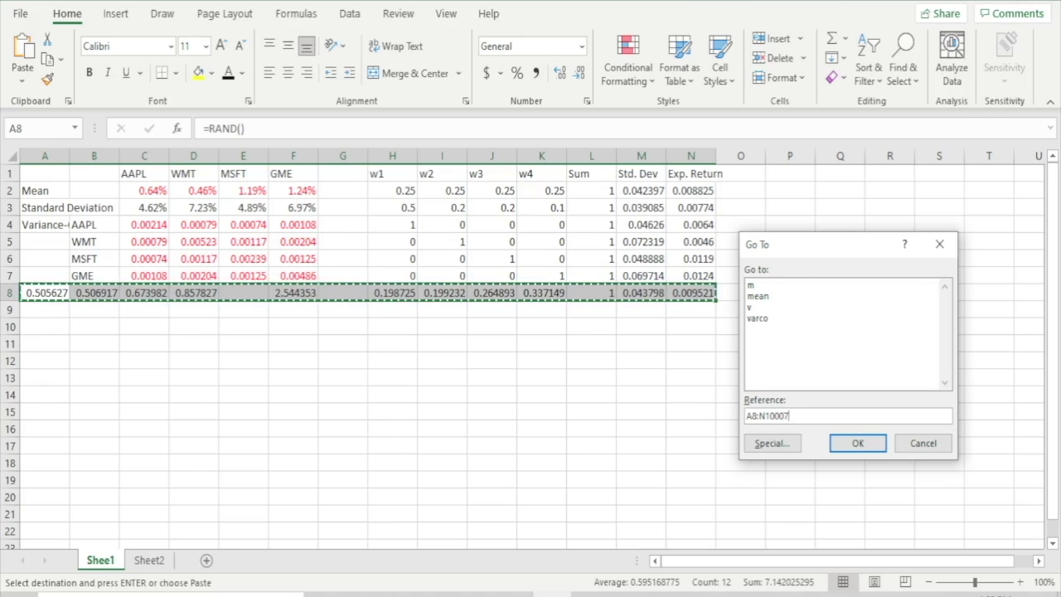
{"action": "key", "text": "Return"}
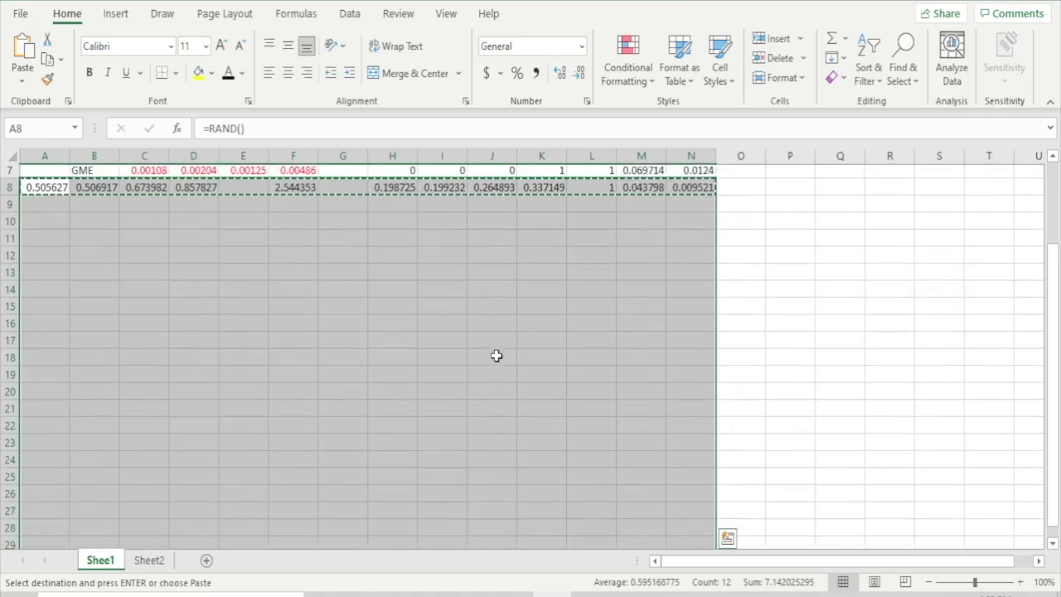
{"action": "left_click", "coordinate": [22, 51]}
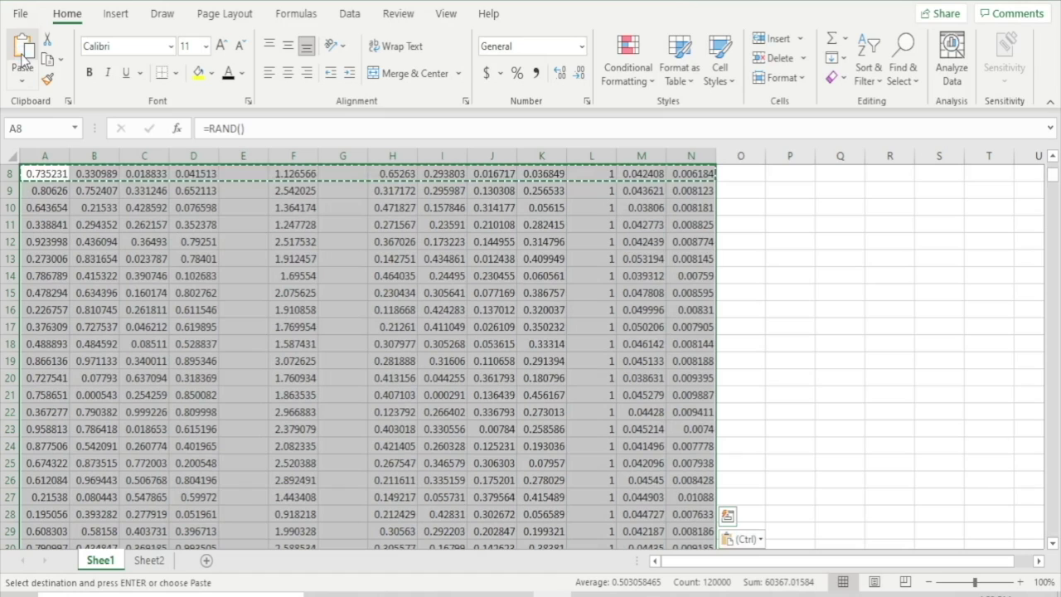
{"action": "left_click", "coordinate": [737, 193]}
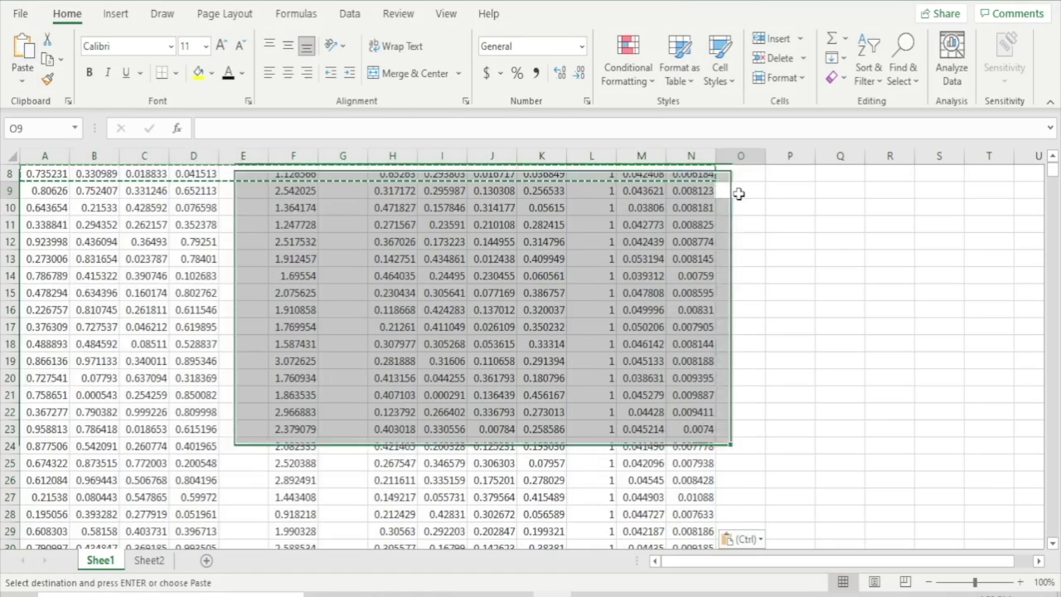
- Clear the copy marquee around A8:N8 with an empty cell selected beside the simulation row
{"action": "scroll", "coordinate": [738, 193], "scroll_direction": "up", "scroll_amount": 3}
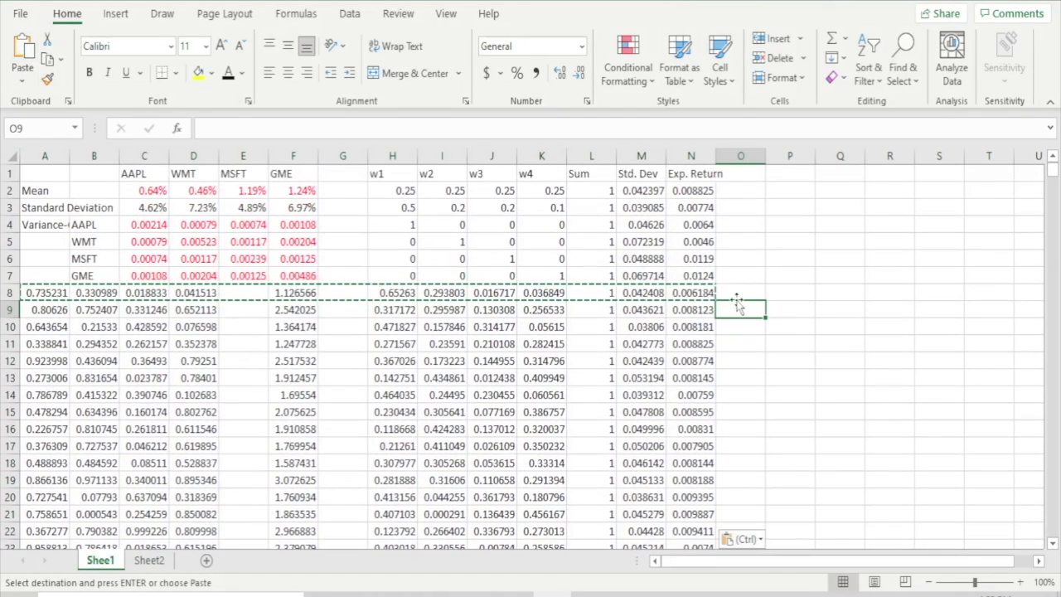
{"action": "left_click", "coordinate": [736, 292]}
{"action": "key", "text": "Escape"}
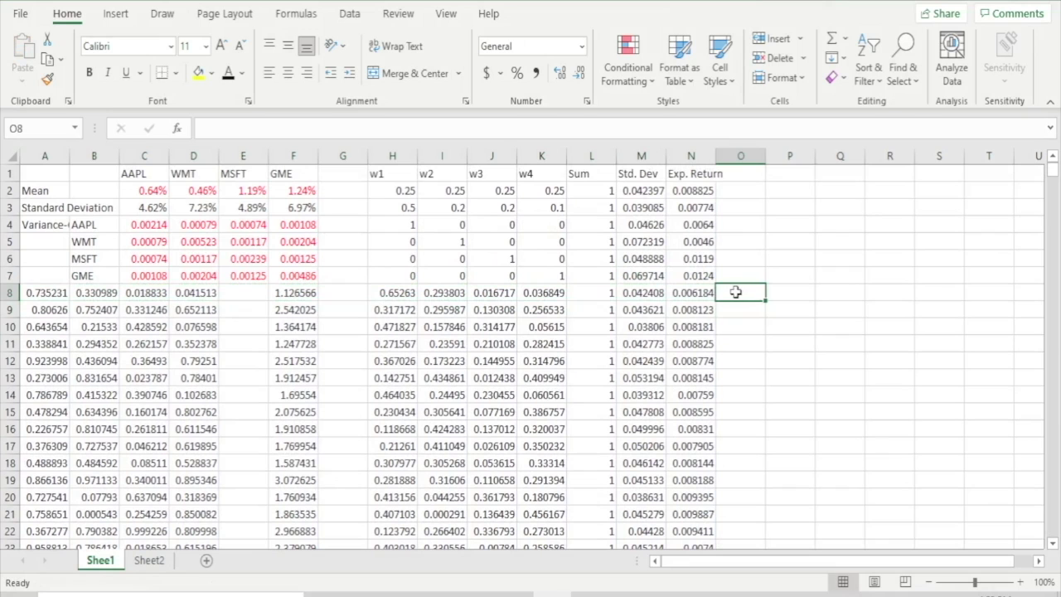
- Examine the ranges referenced by the standard deviation formula in M9 and the expected return formula in N9
{"action": "left_click", "coordinate": [642, 313]}
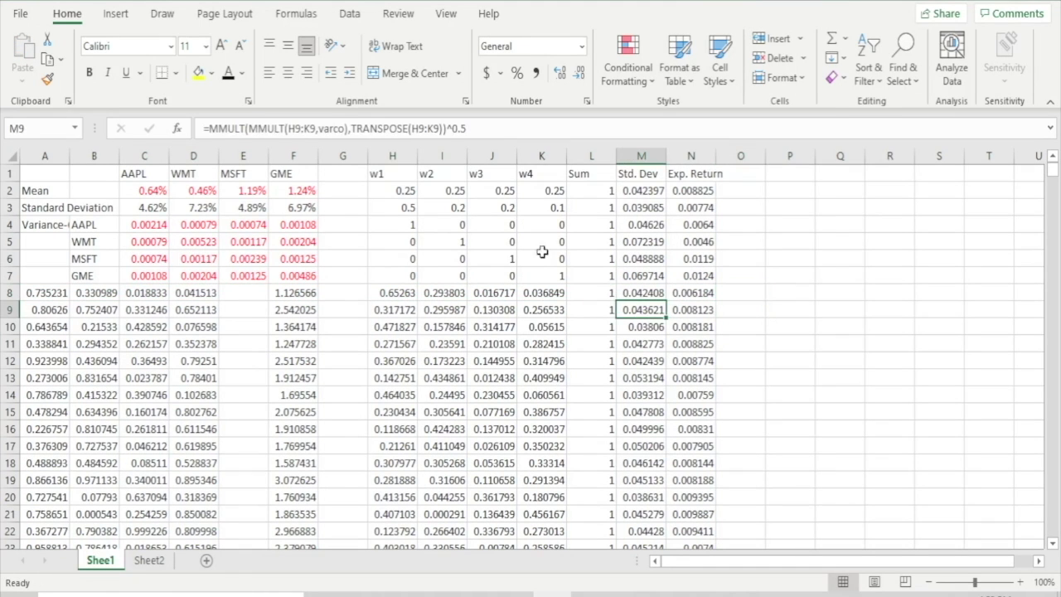
{"action": "left_click", "coordinate": [467, 129]}
{"action": "key", "text": "Tab"}
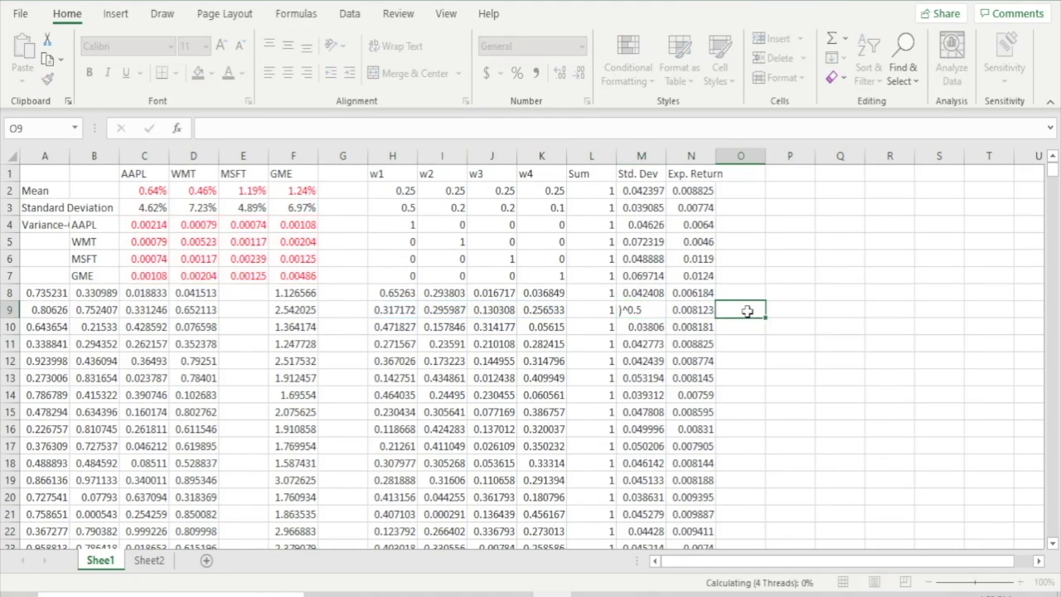
{"action": "key", "text": "F2"}
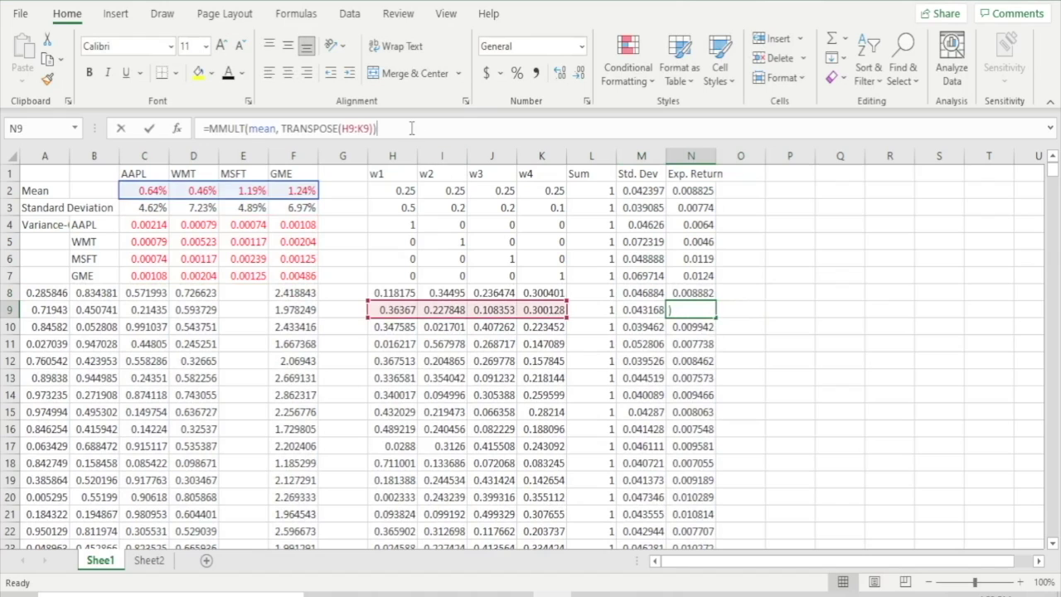
{"action": "left_click", "coordinate": [752, 309]}
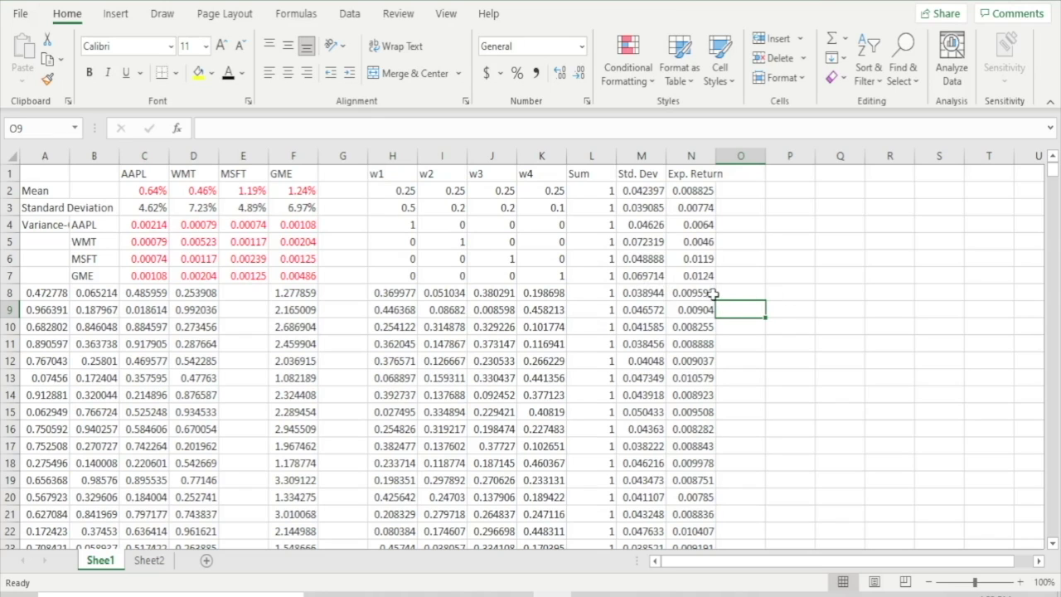
- Insert a markers-only scatter chart of the simulated standard deviations and expected returns in M8:N10007
{"action": "left_click_drag", "start_coordinate": [643, 292], "coordinate": [687, 293]}
{"action": "key", "text": "ctrl+shift+Down"}
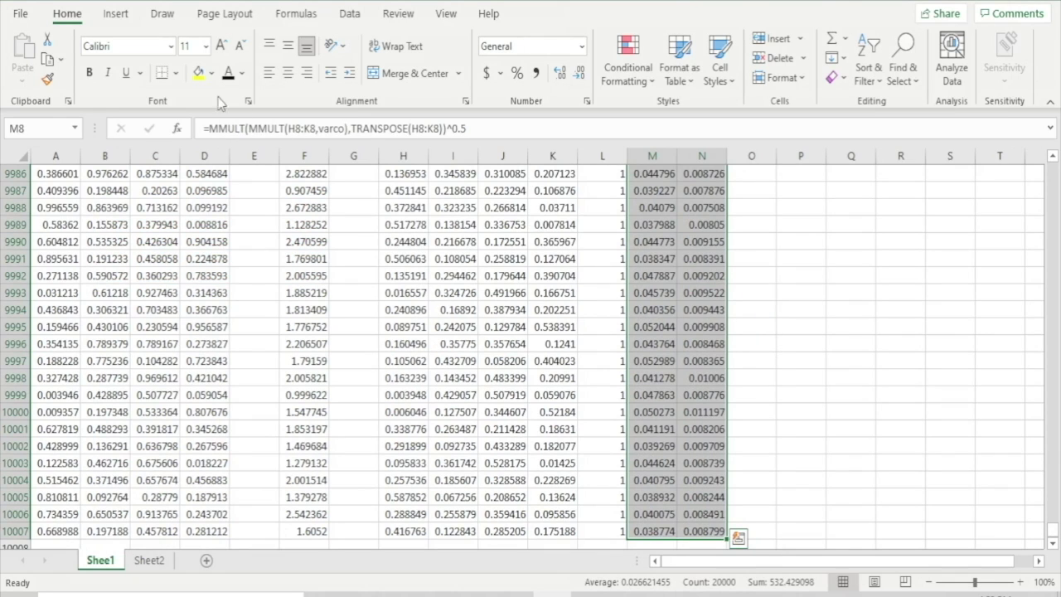
{"action": "left_click", "coordinate": [116, 13]}
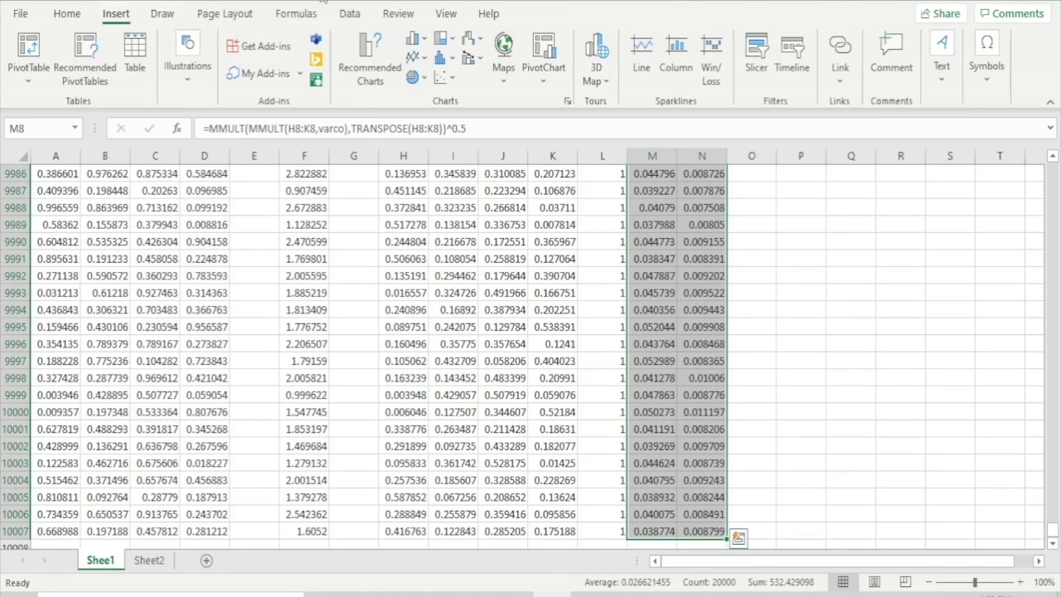
{"action": "left_click", "coordinate": [446, 78]}
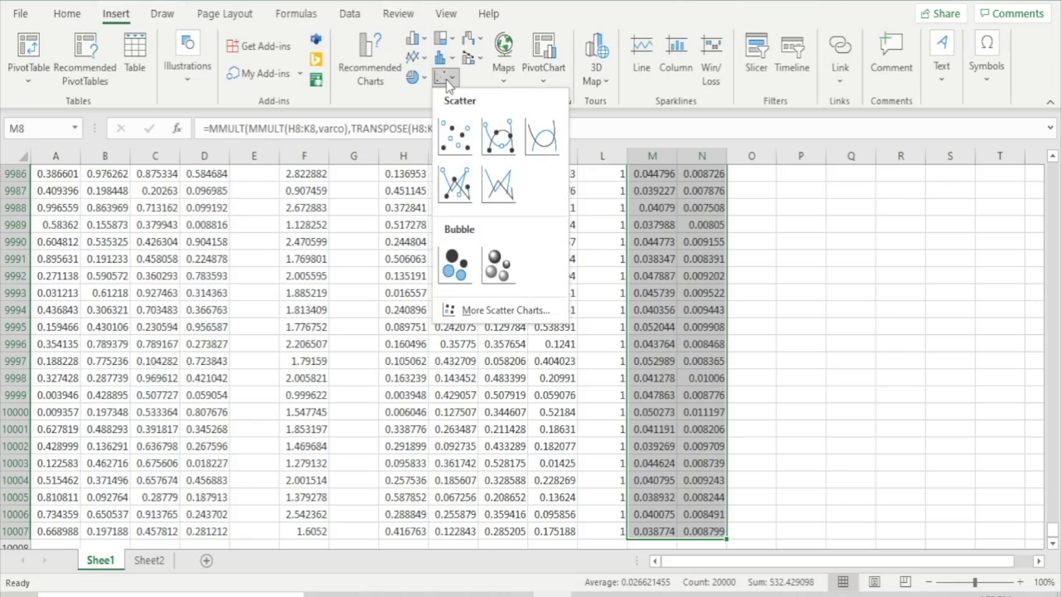
{"action": "left_click", "coordinate": [455, 134]}
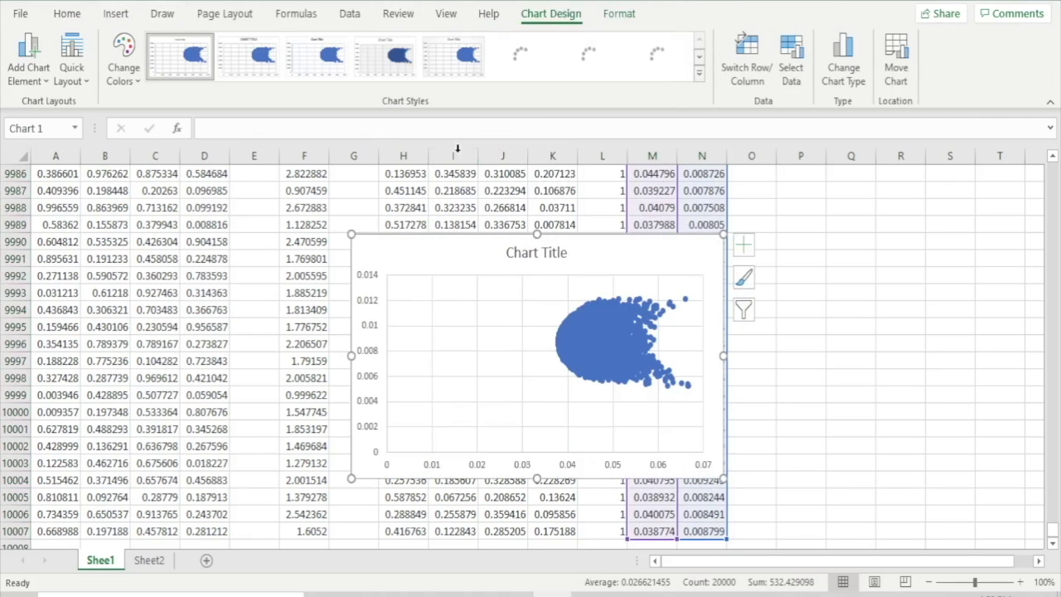
- Set the chart's horizontal axis bounds to a minimum of 0.02 and a maximum of 0.15
{"action": "left_click", "coordinate": [522, 470]}
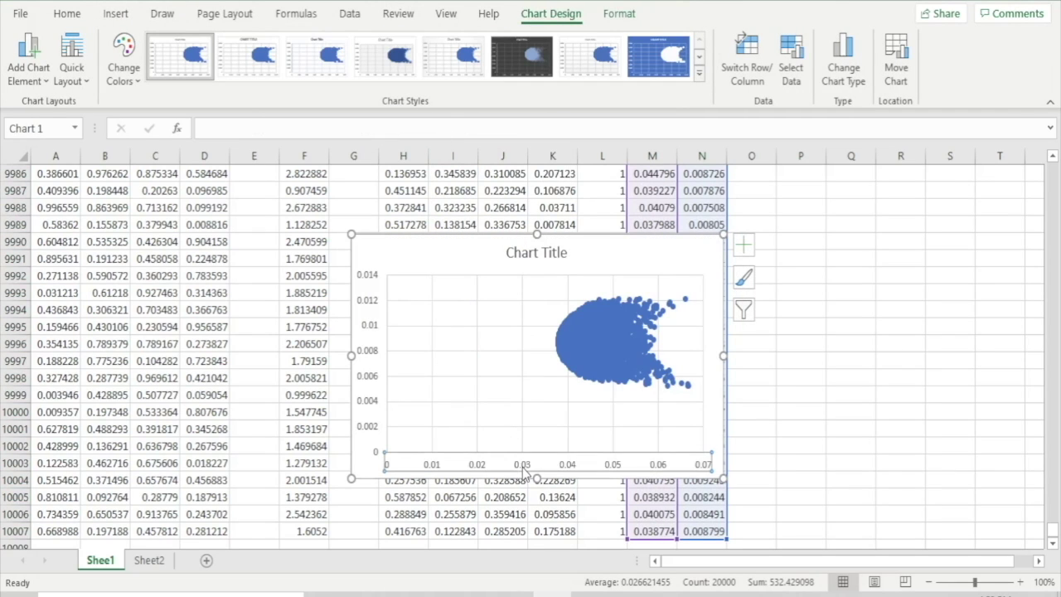
{"action": "right_click", "coordinate": [524, 471]}
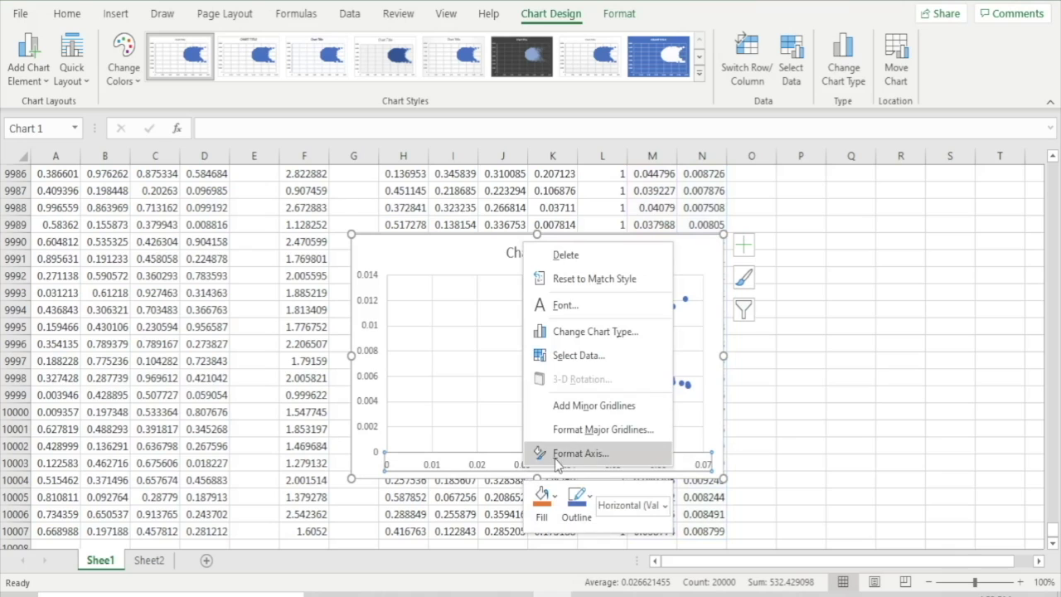
{"action": "left_click", "coordinate": [561, 453]}
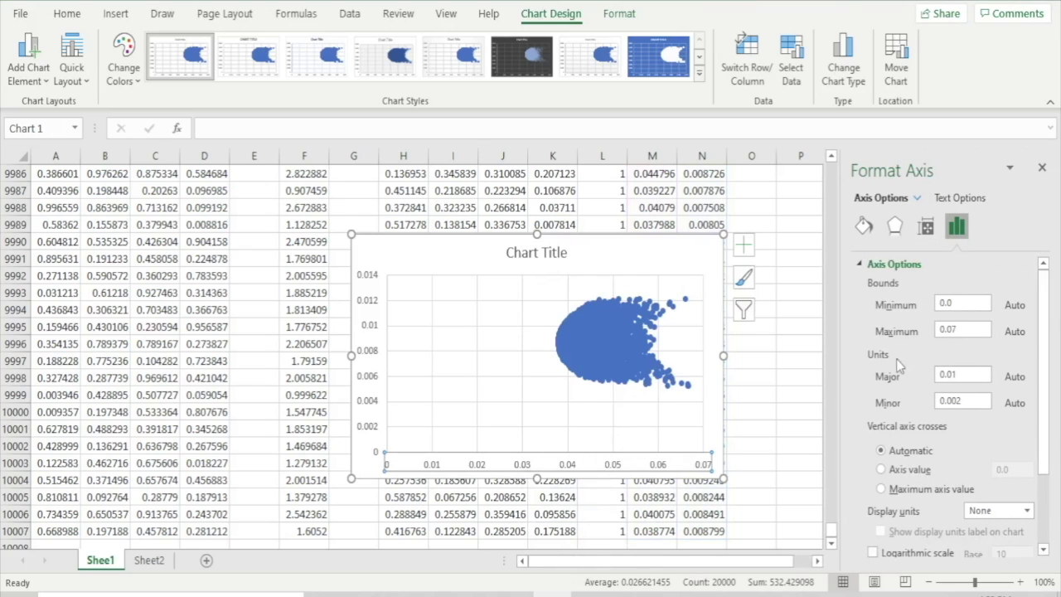
{"action": "left_click_drag", "start_coordinate": [977, 304], "coordinate": [939, 308]}
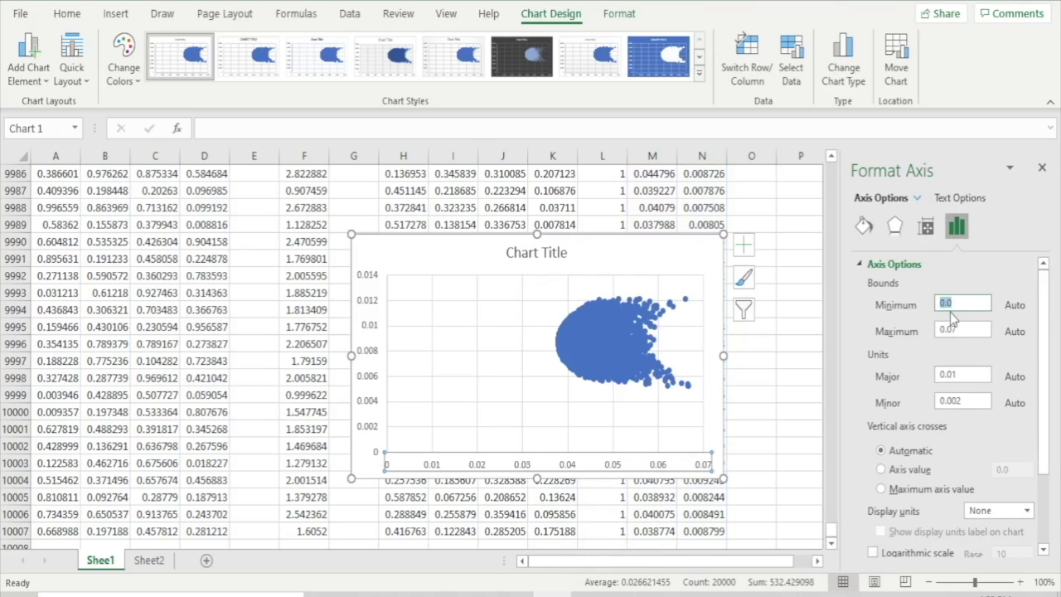
{"action": "type", "text": "0"}
{"action": "left_click", "coordinate": [959, 331]}
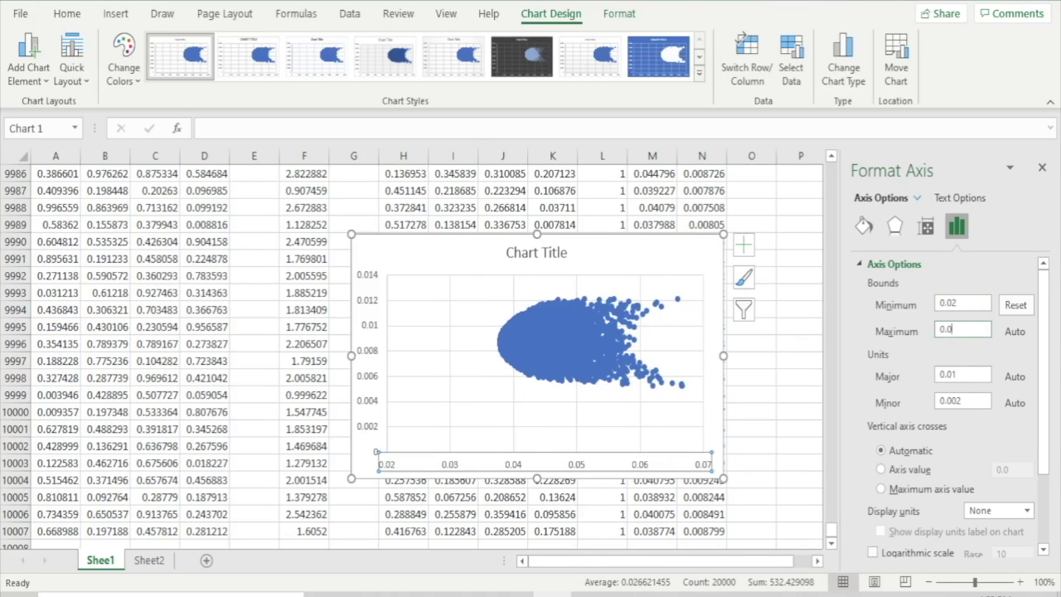
{"action": "key", "text": "Return"}
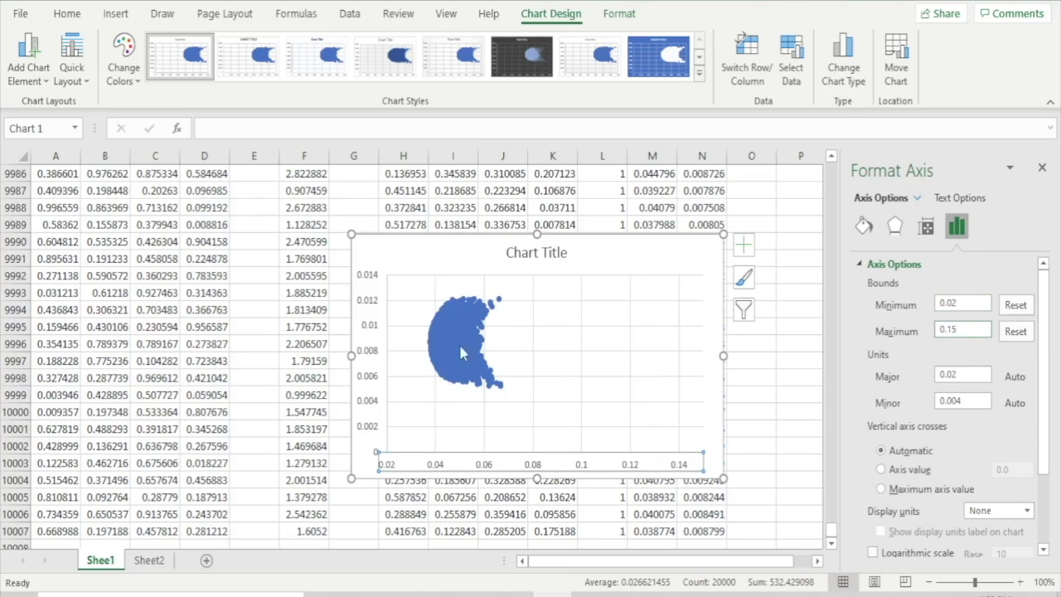
- Set the chart's vertical axis maximum to 0.025 and close the axis formatting
{"action": "left_click", "coordinate": [375, 358]}
{"action": "right_click", "coordinate": [374, 358]}
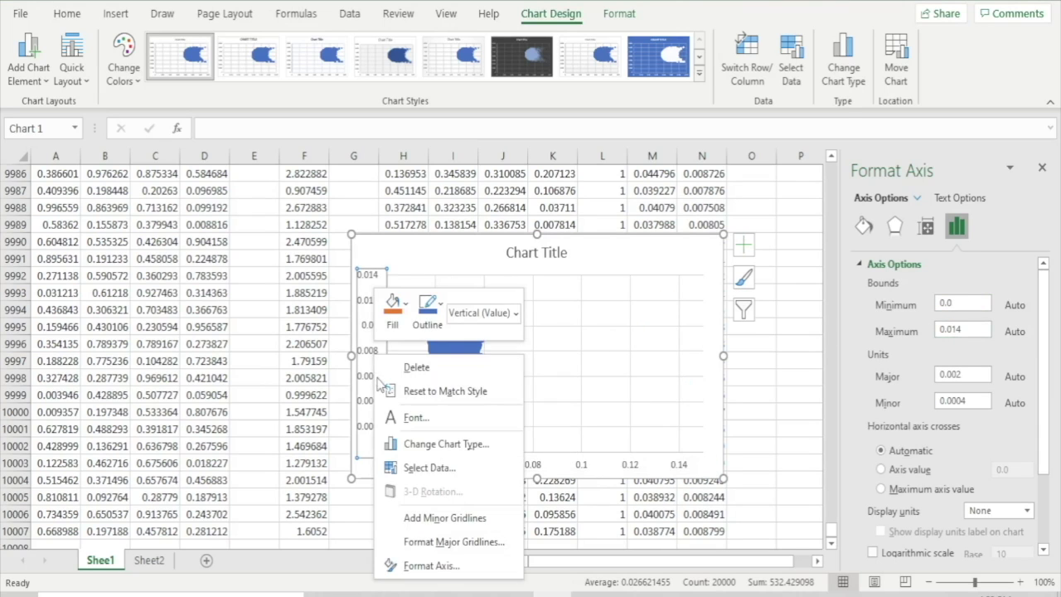
{"action": "left_click", "coordinate": [440, 566]}
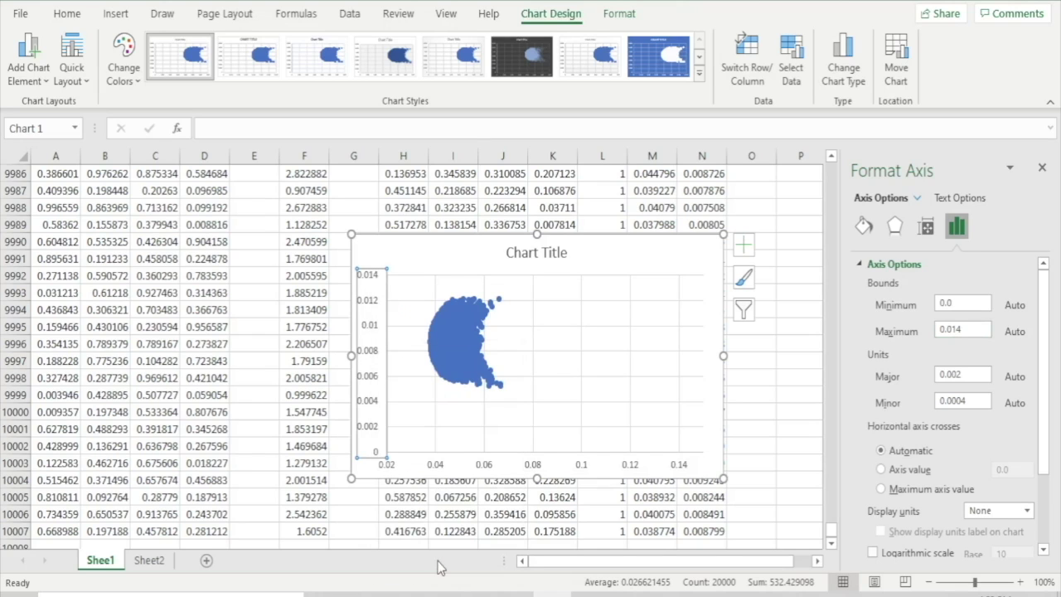
{"action": "left_click", "coordinate": [970, 303]}
{"action": "left_click", "coordinate": [973, 328]}
{"action": "type", "text": "025"}
{"action": "key", "text": "Return"}
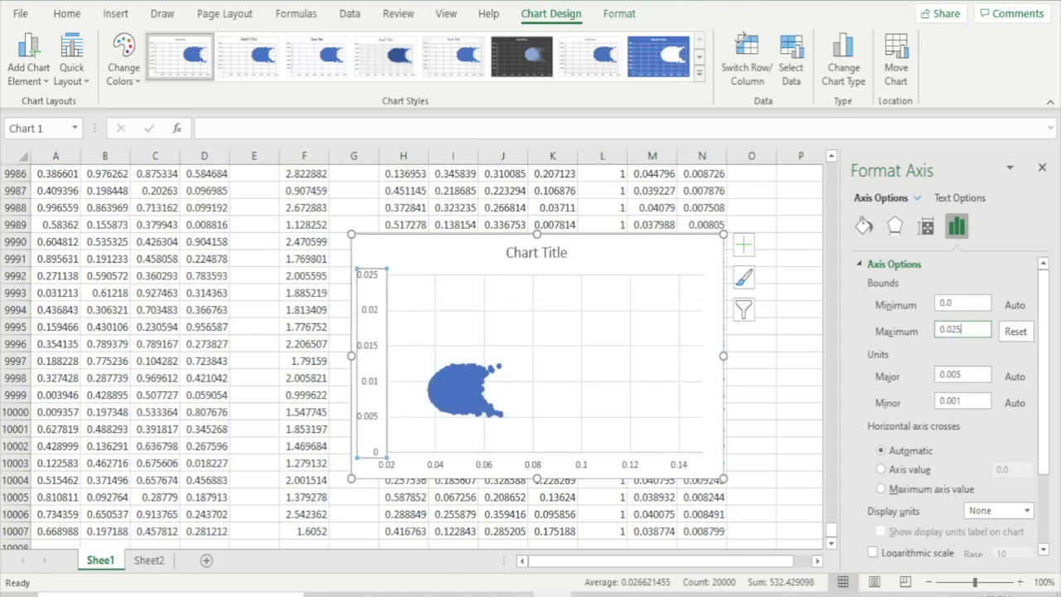
{"action": "left_click", "coordinate": [1041, 168]}
{"action": "left_click", "coordinate": [961, 240]}
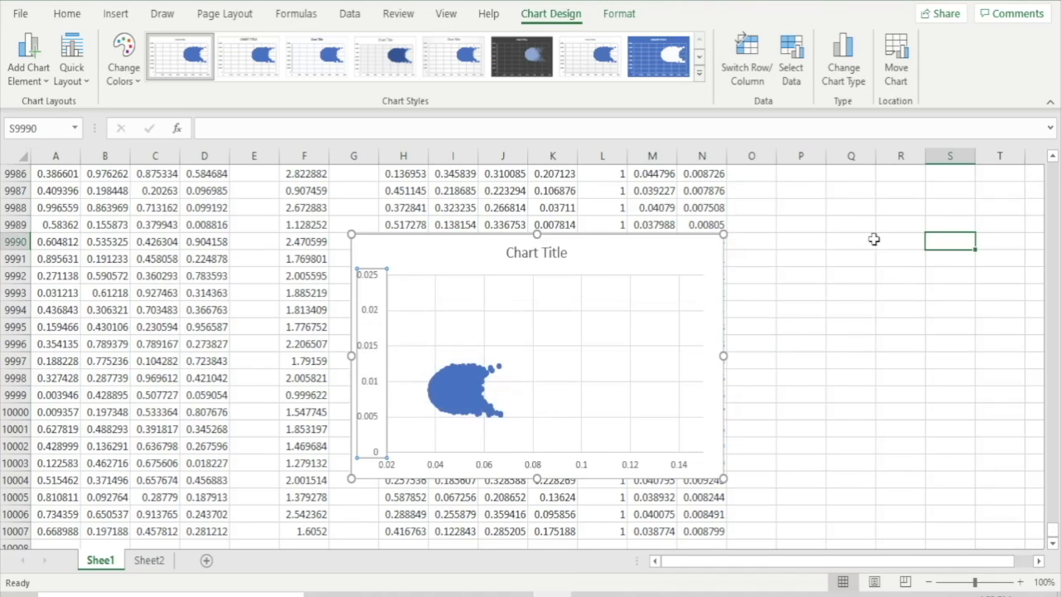
- Move the scatter chart from the end of the data to the top of the sheet, starting at column M below the headers
{"action": "left_click", "coordinate": [611, 256]}
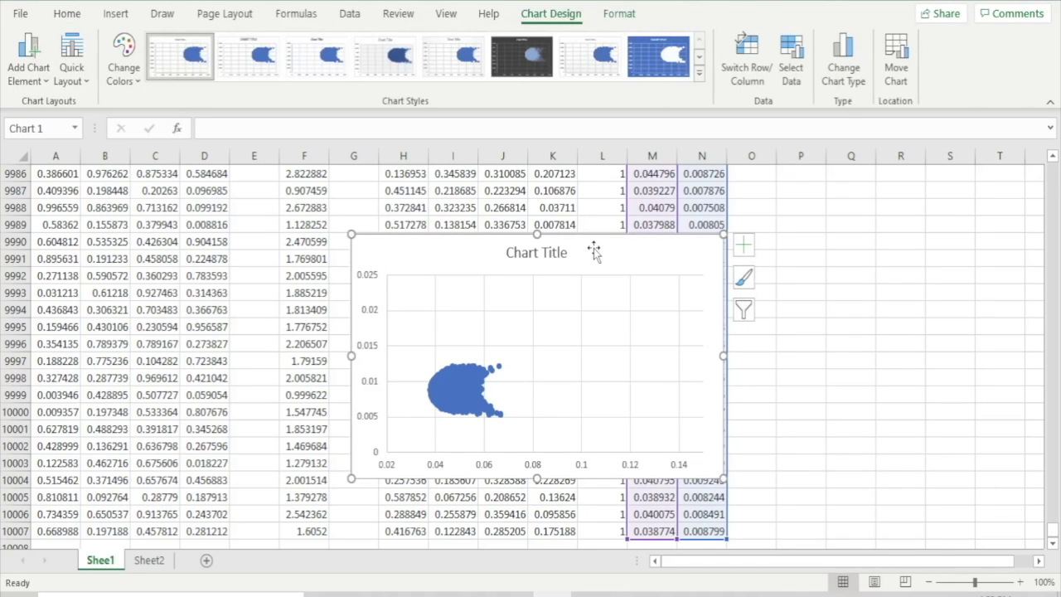
{"action": "key", "text": "Delete"}
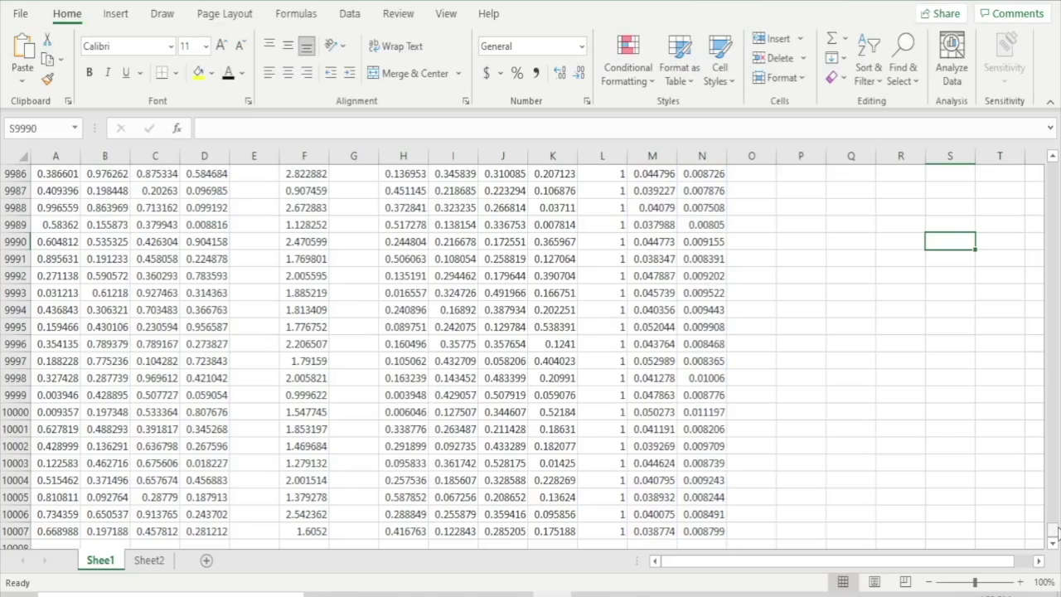
{"action": "left_click_drag", "start_coordinate": [1056, 530], "coordinate": [1052, 166]}
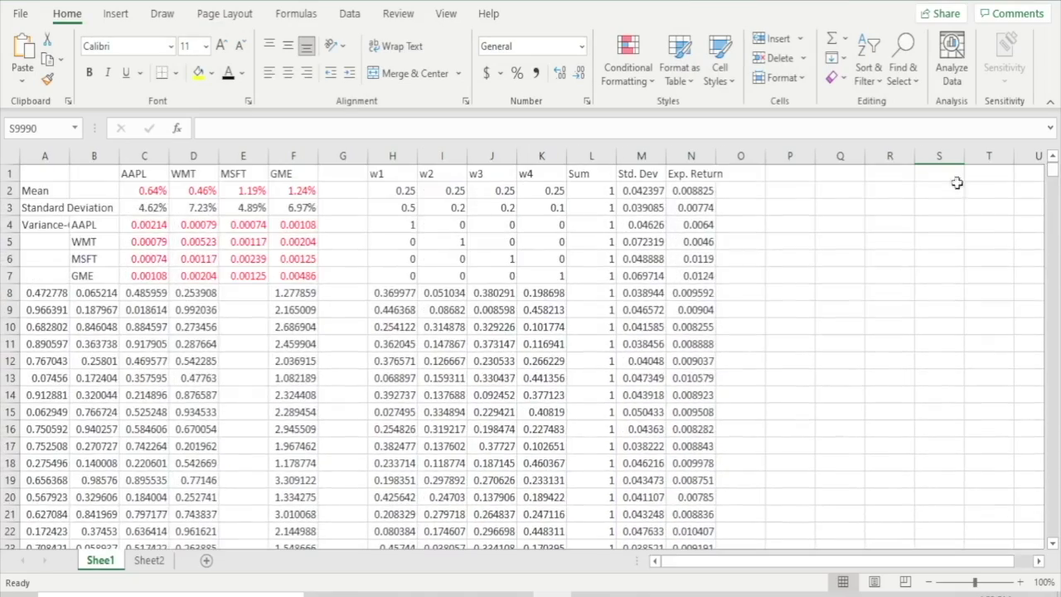
{"action": "left_click", "coordinate": [779, 226]}
{"action": "key", "text": "ctrl+v"}
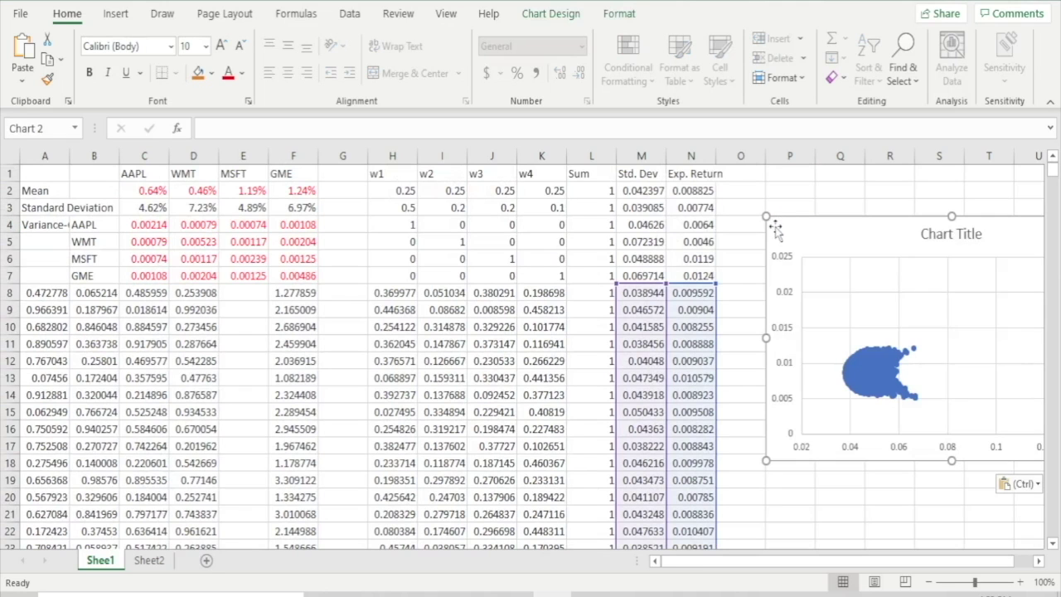
{"action": "left_click_drag", "start_coordinate": [794, 218], "coordinate": [706, 196]}
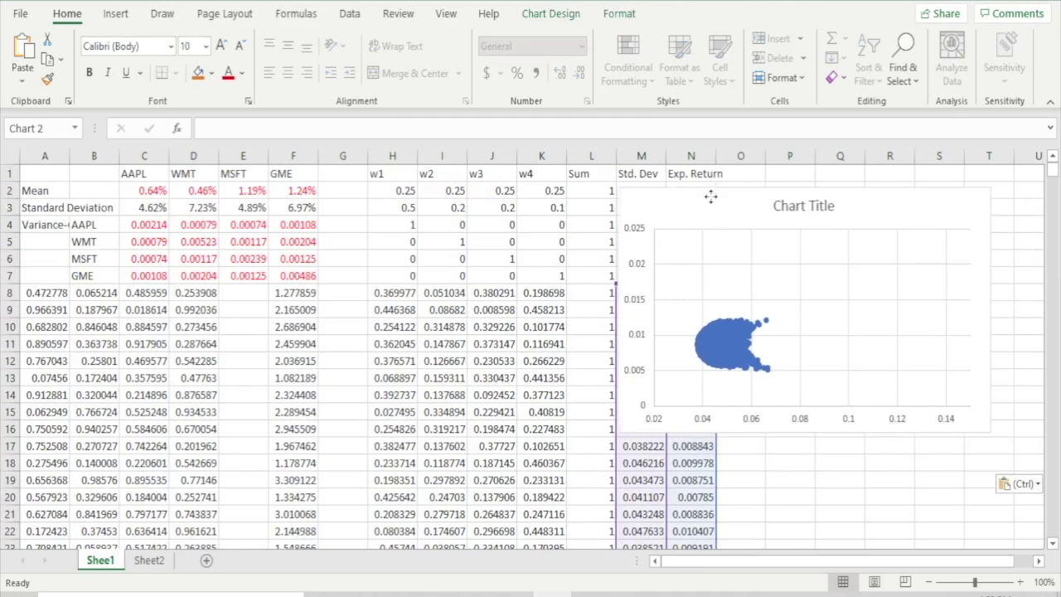
- Change the random-number formula in A8 to =RAND()-0.3
{"action": "left_click", "coordinate": [45, 290]}
{"action": "left_click", "coordinate": [290, 125]}
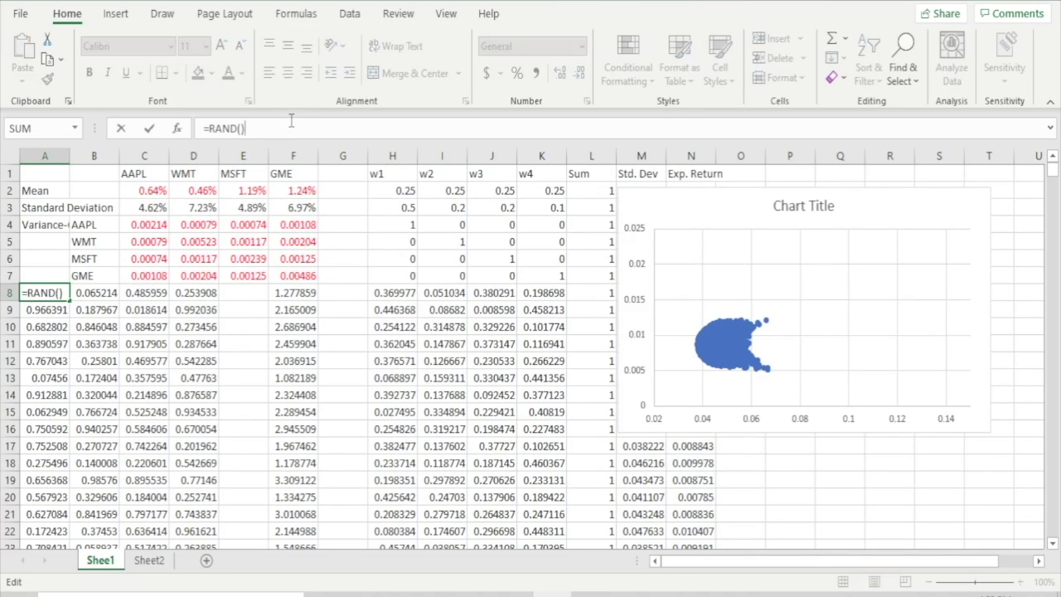
{"action": "type", "text": "-0.3"}
{"action": "key", "text": "Return"}
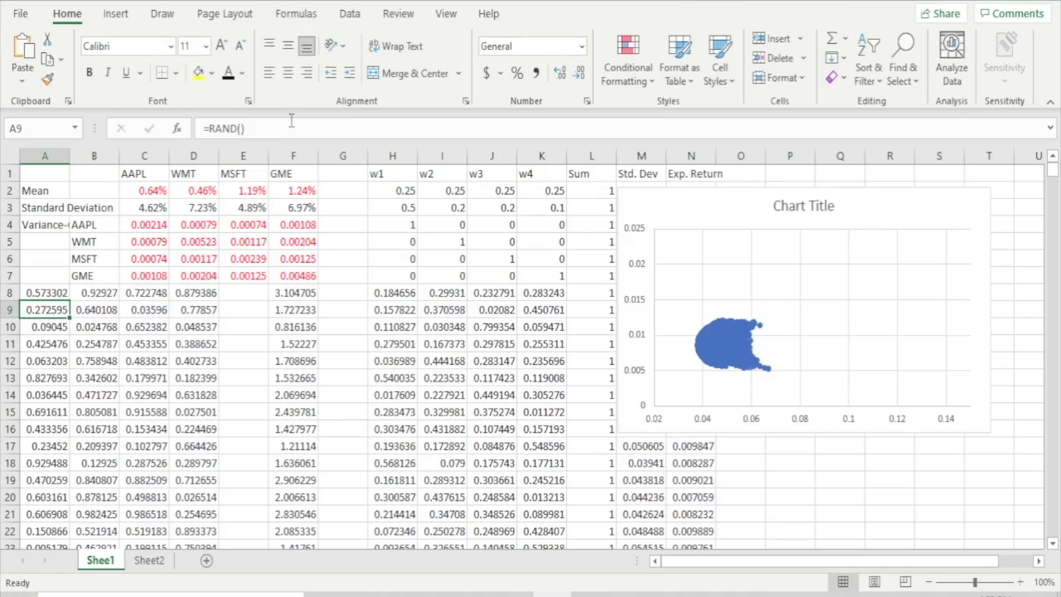
{"action": "left_click", "coordinate": [48, 293]}
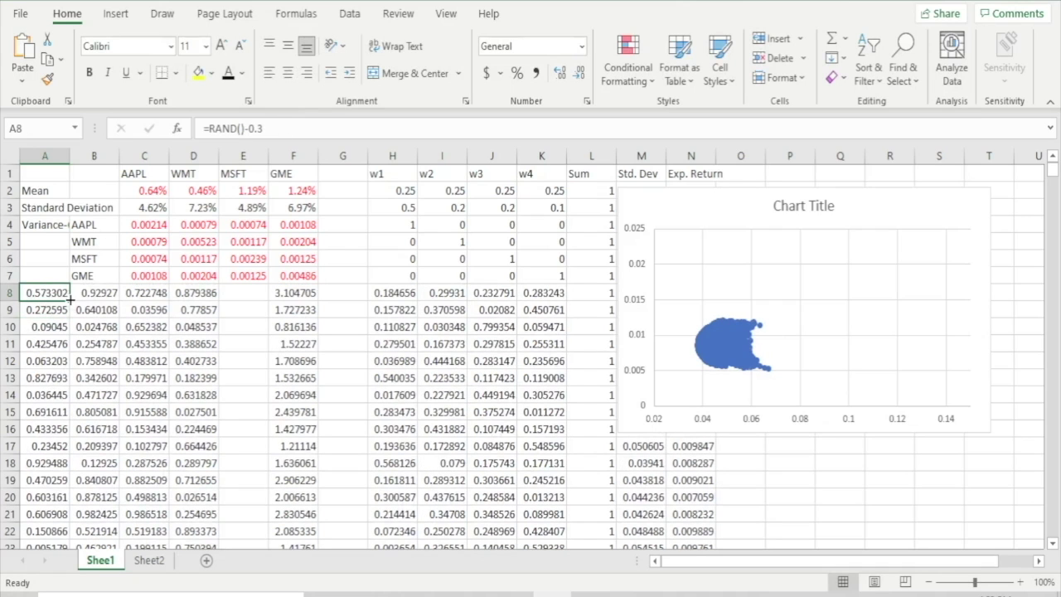
- Change the random-number formula in B8 to =RAND()-0.3
{"action": "left_click", "coordinate": [94, 295]}
{"action": "left_click", "coordinate": [280, 122]}
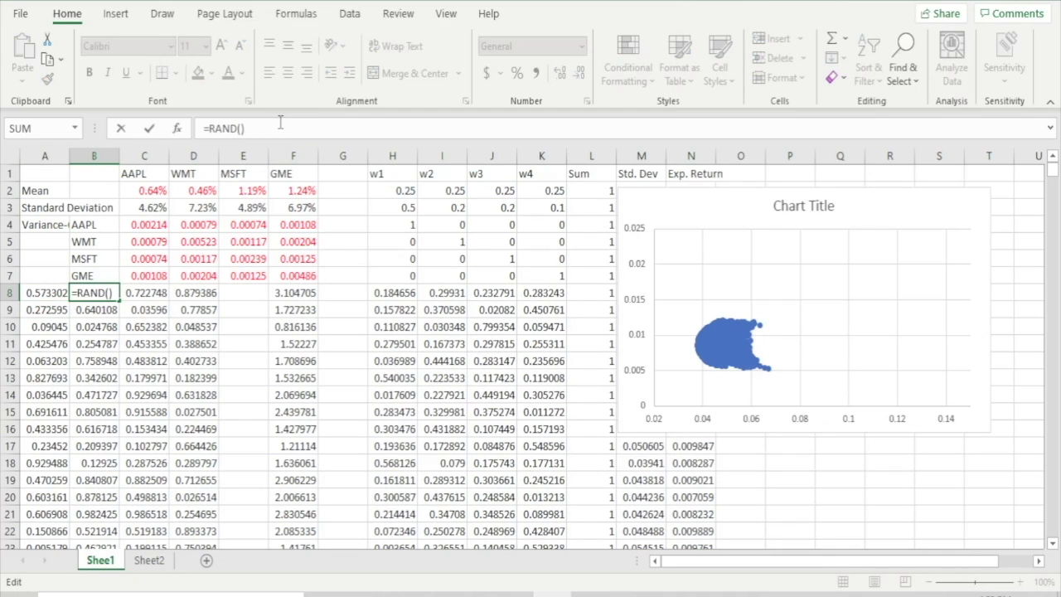
{"action": "type", "text": "-0.3"}
{"action": "key", "text": "Return"}
- Change the random-number formula in C8 to =RAND()-0.3
{"action": "left_click", "coordinate": [158, 295]}
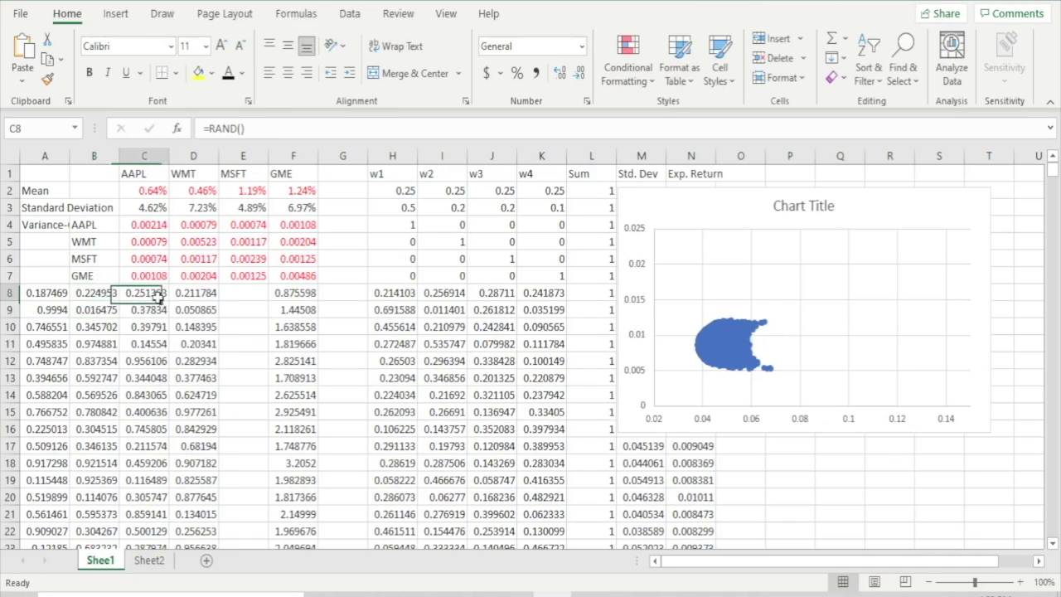
{"action": "left_click", "coordinate": [278, 122]}
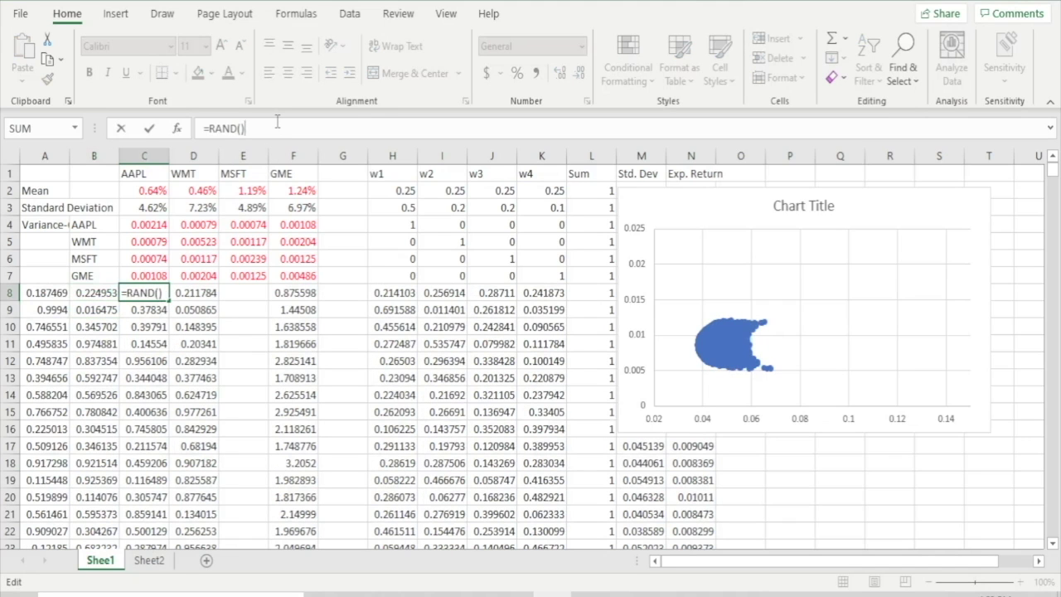
{"action": "type", "text": "-0"}
{"action": "type", "text": ".03"}
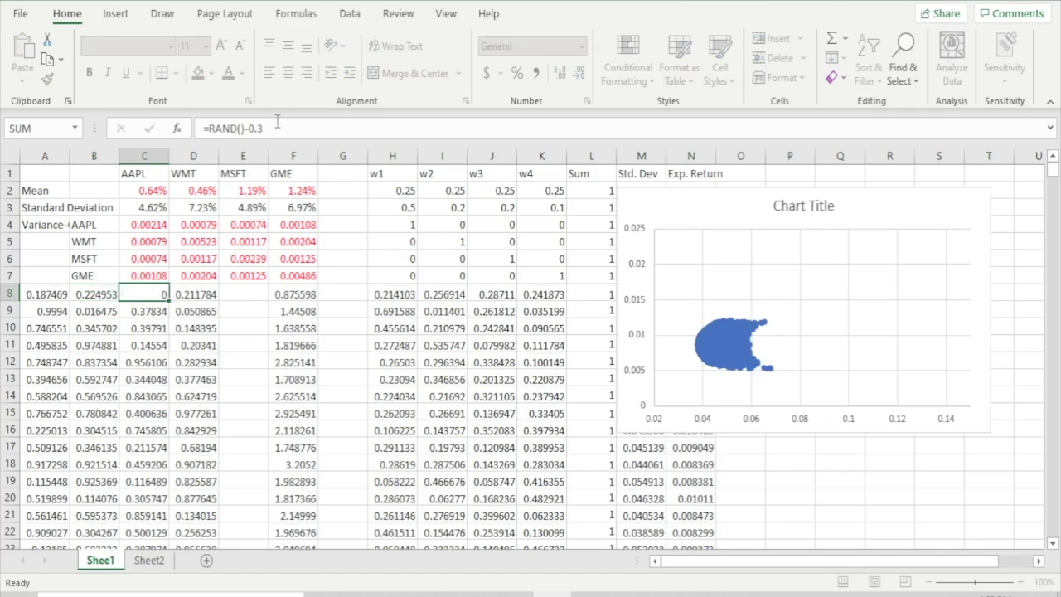
{"action": "key", "text": "Return"}
{"action": "left_click", "coordinate": [278, 122]}
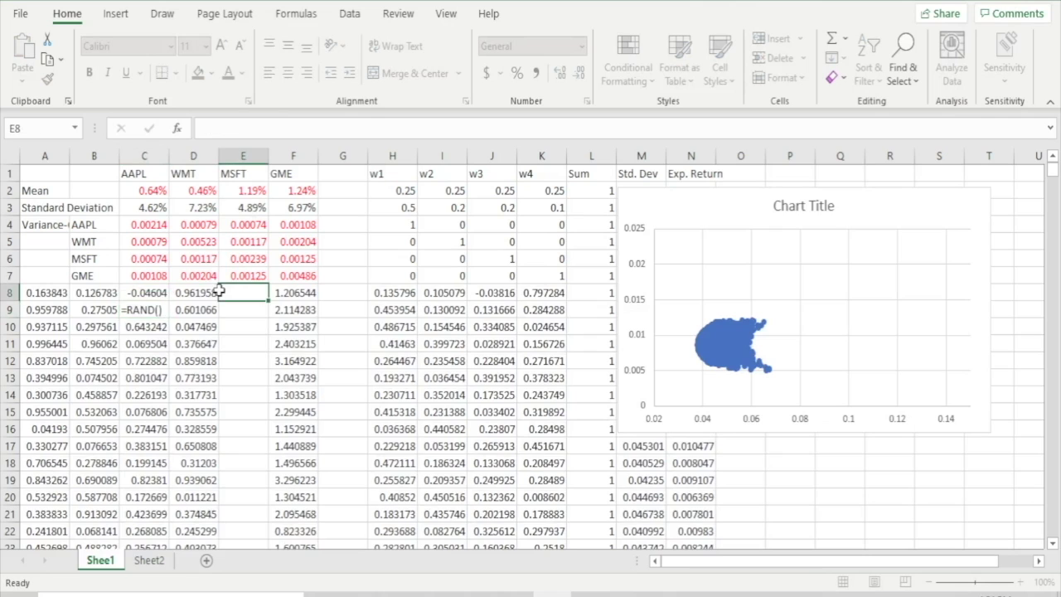
- Change the random-number formula in D8 to =RAND()-0.3 and fill A8:D8 down through all simulated portfolio rows
{"action": "left_click", "coordinate": [217, 292]}
{"action": "left_click", "coordinate": [289, 127]}
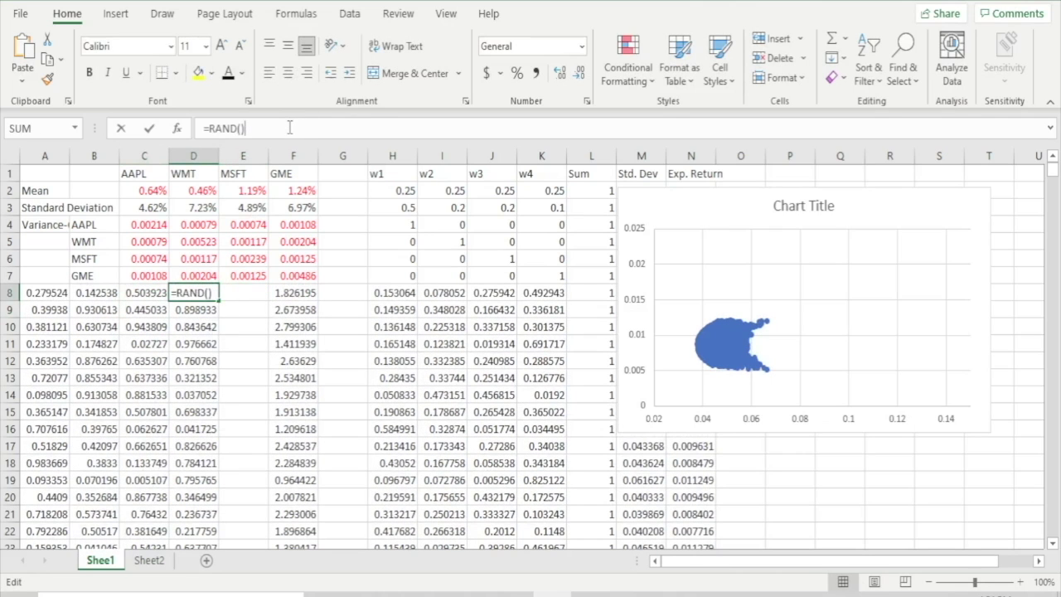
{"action": "type", "text": "-0"}
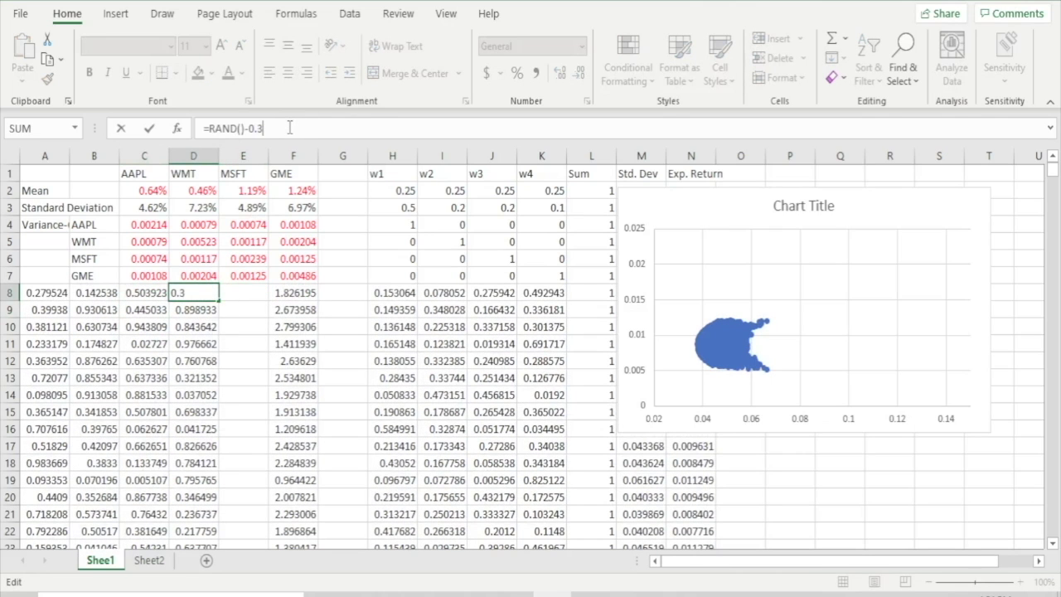
{"action": "type", "text": ".3"}
{"action": "key", "text": "Return"}
{"action": "left_click_drag", "start_coordinate": [48, 293], "coordinate": [218, 294]}
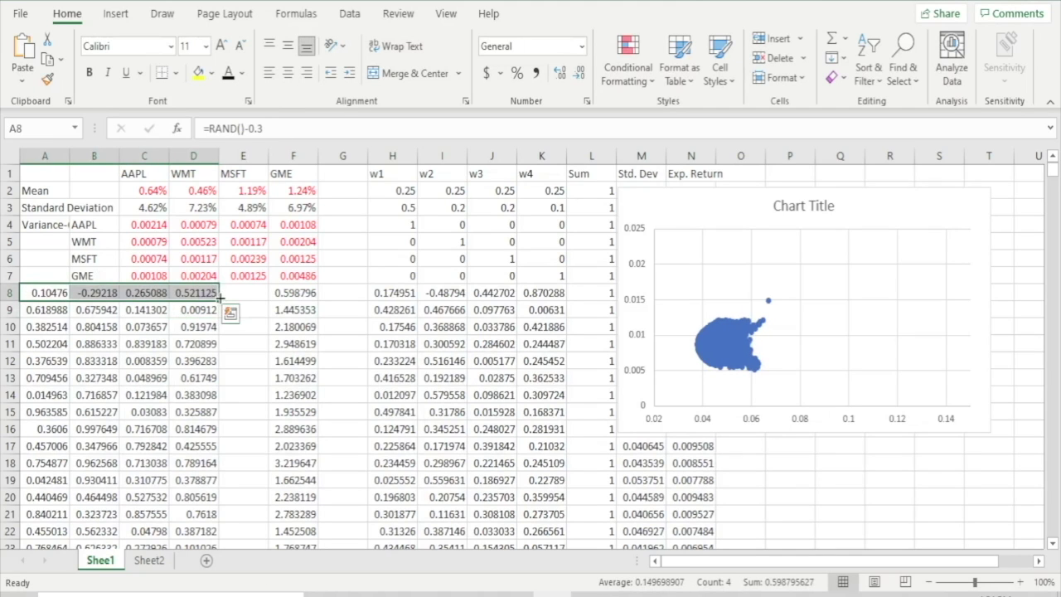
{"action": "double_click", "coordinate": [219, 297]}
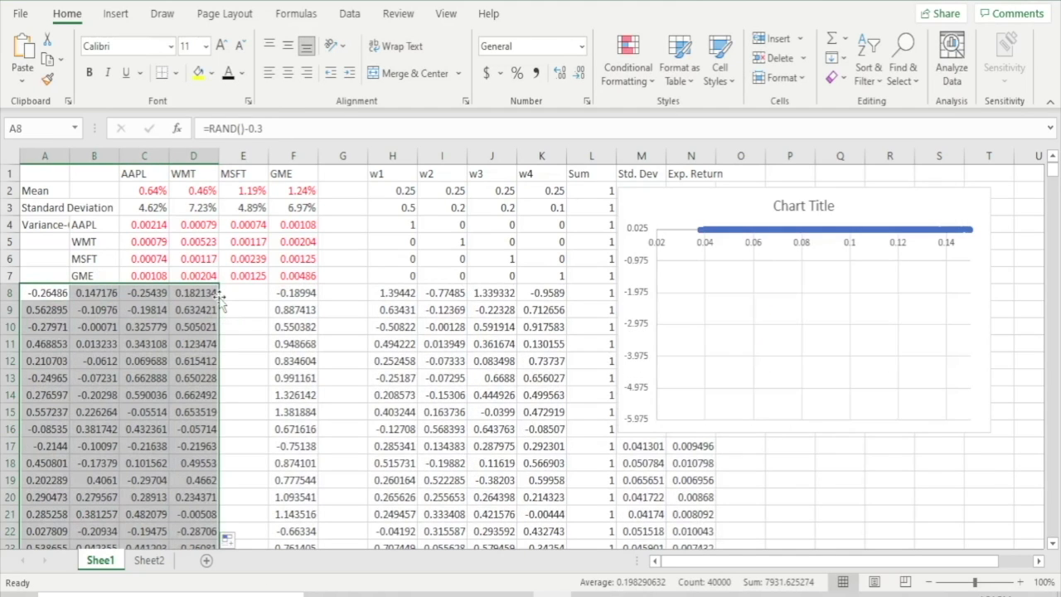
- Re-enter the w1 weight formula =A8/$F8 in H8 and fill H8:K8 down through all simulated portfolio rows
{"action": "left_click", "coordinate": [403, 293]}
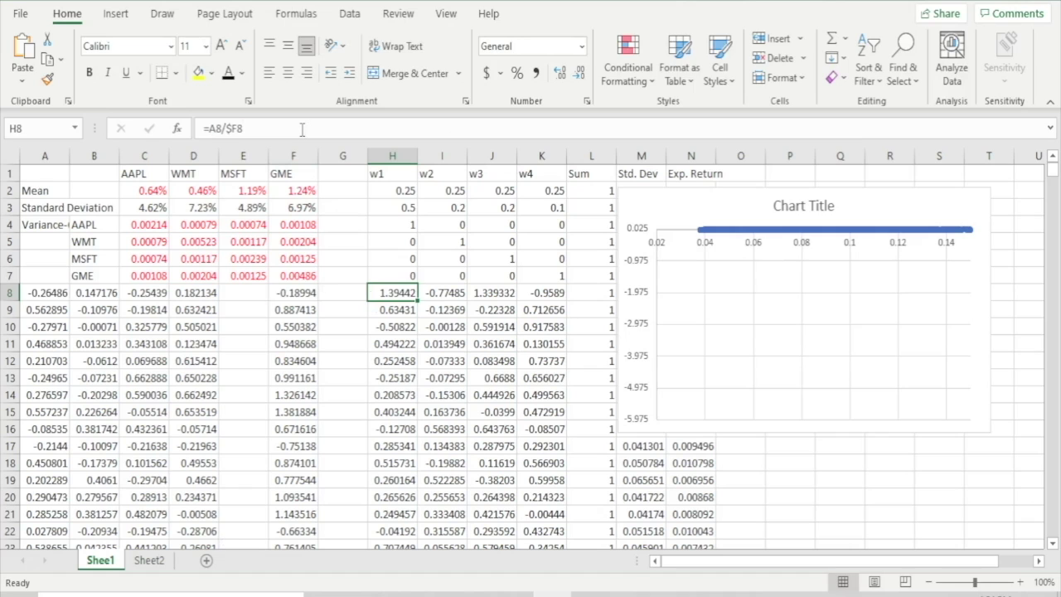
{"action": "left_click", "coordinate": [301, 129]}
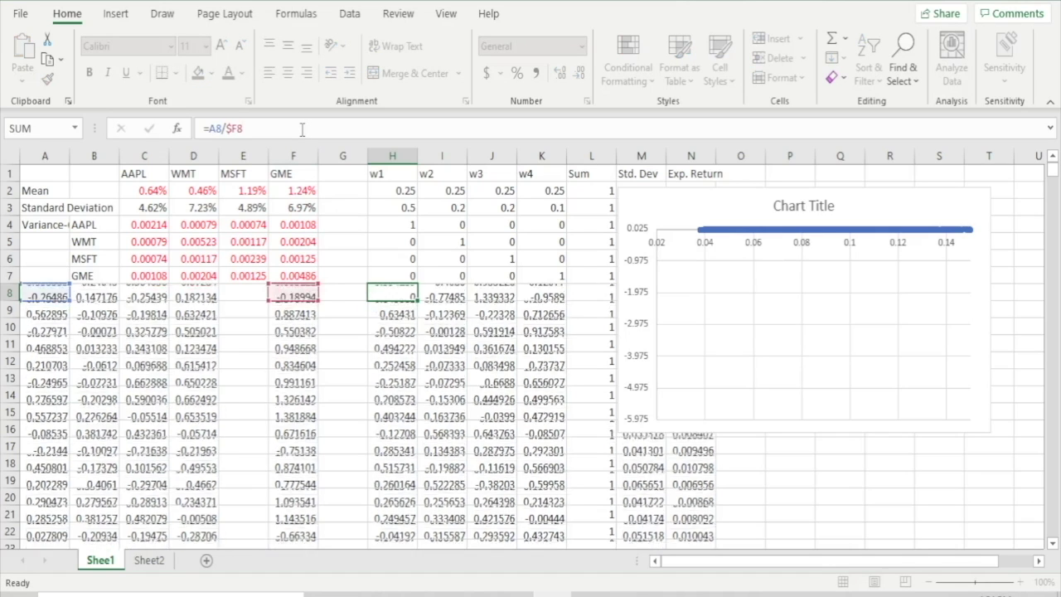
{"action": "key", "text": "Return"}
{"action": "left_click_drag", "start_coordinate": [401, 295], "coordinate": [557, 294]}
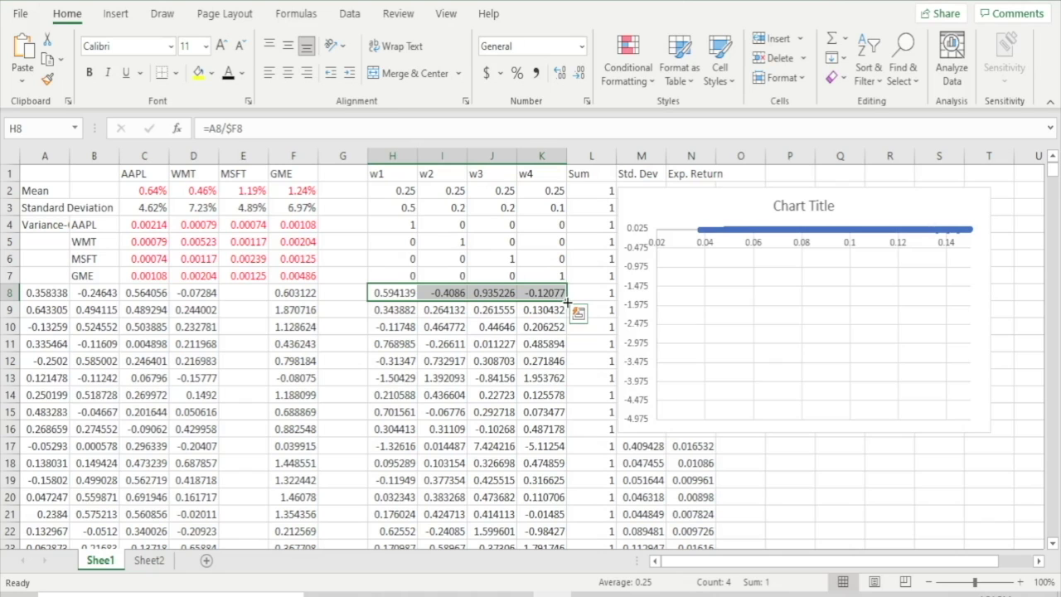
{"action": "double_click", "coordinate": [566, 302]}
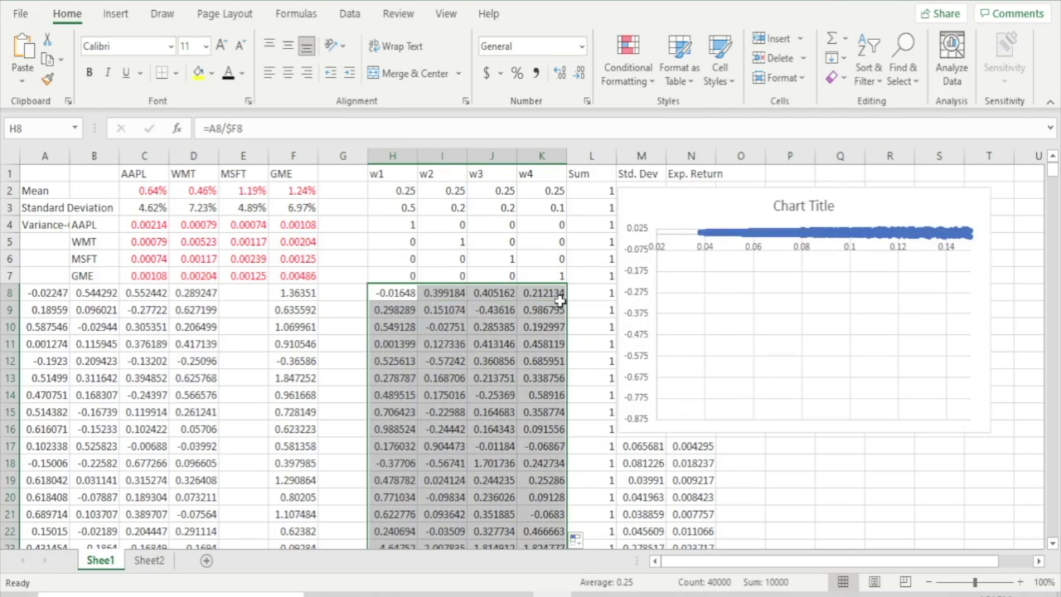
- Check the random-number formulas in cells A8 through D8
{"action": "left_click", "coordinate": [56, 295]}
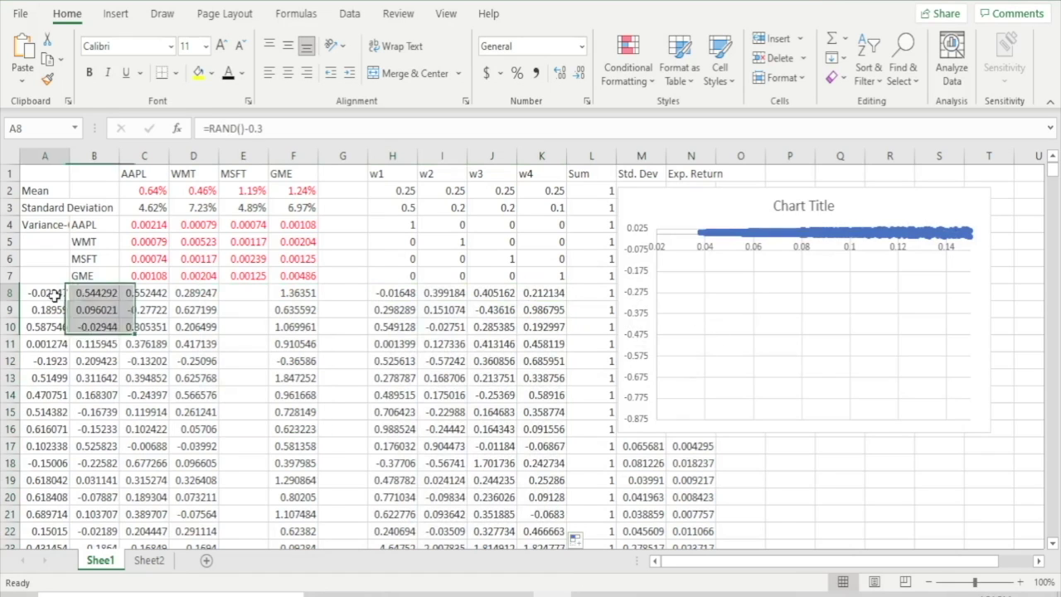
{"action": "left_click", "coordinate": [93, 295]}
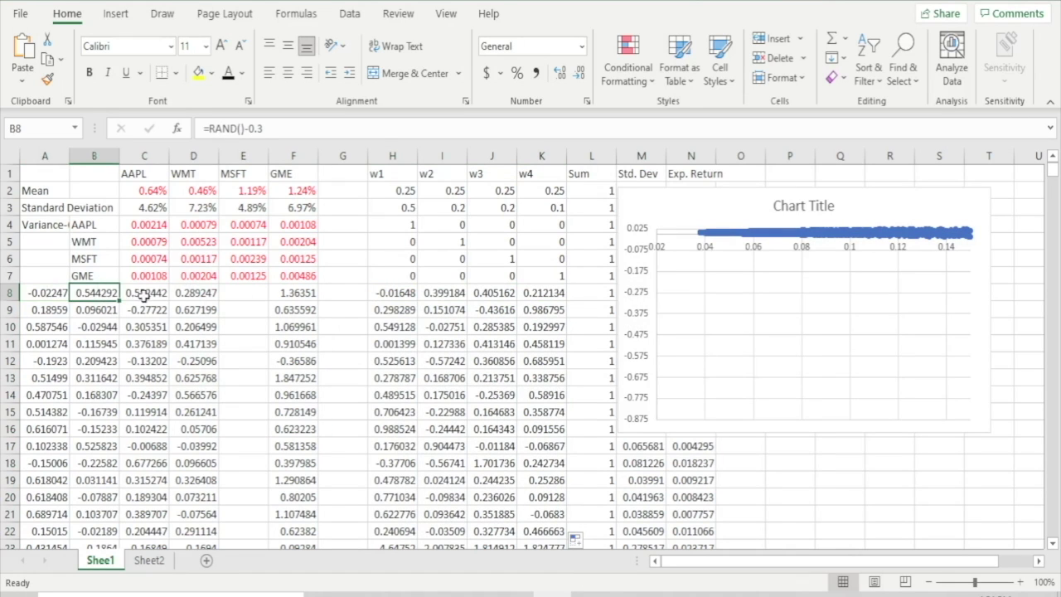
{"action": "left_click", "coordinate": [144, 294]}
{"action": "left_click", "coordinate": [191, 293]}
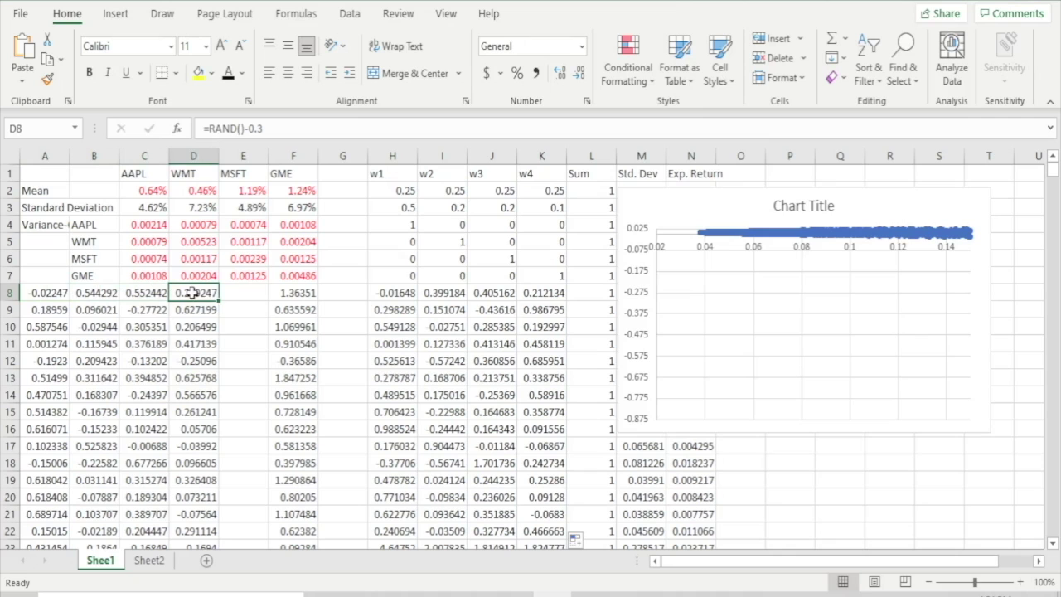
- Set the minimum bound of the scatter chart's vertical axis to 0
{"action": "left_click", "coordinate": [645, 405]}
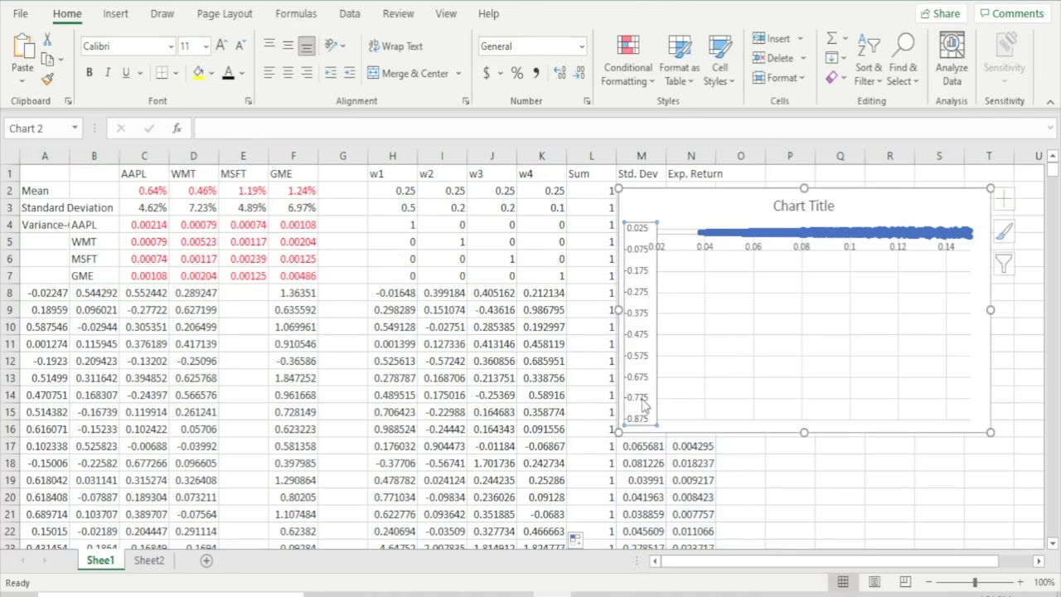
{"action": "right_click", "coordinate": [645, 399]}
{"action": "left_click", "coordinate": [665, 382]}
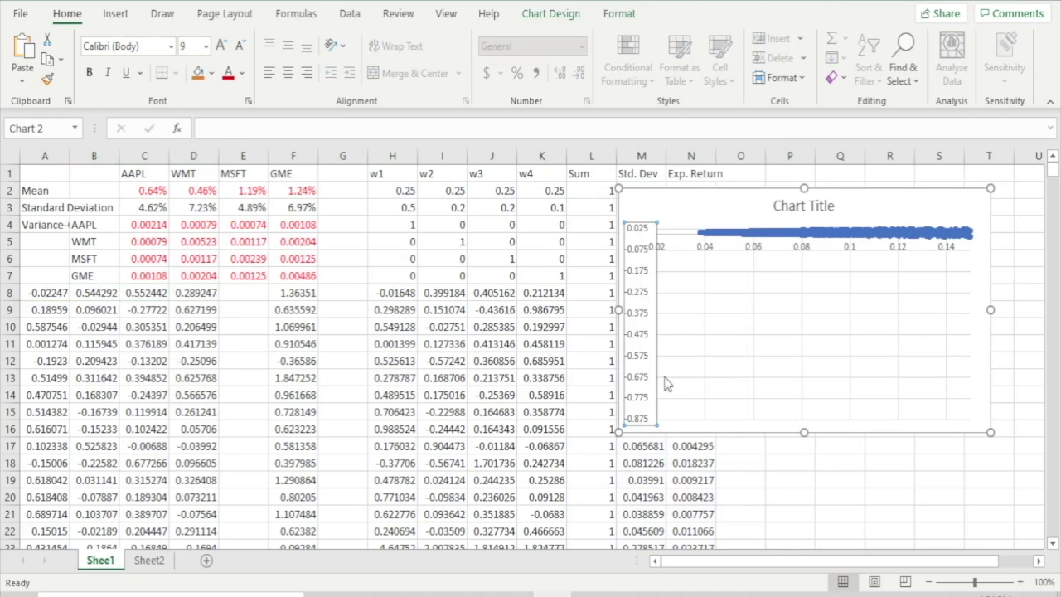
{"action": "left_click_drag", "start_coordinate": [981, 300], "coordinate": [943, 309]}
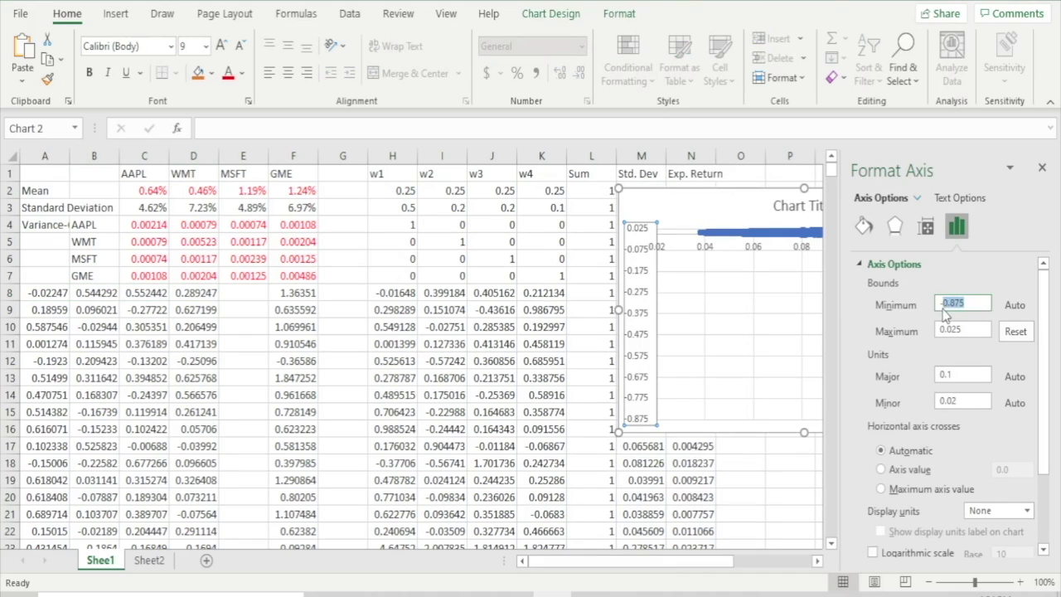
{"action": "key", "text": "BackSpace"}
{"action": "left_click", "coordinate": [969, 331]}
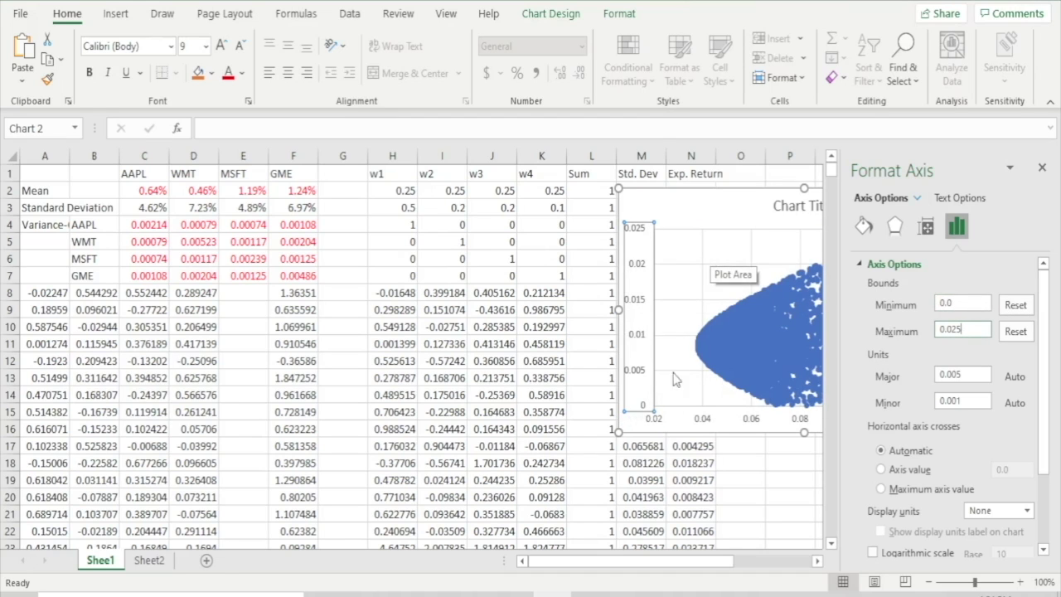
- Review the scatter chart's horizontal axis bounds and move the chart down to just below row 3
{"action": "right_click", "coordinate": [701, 422]}
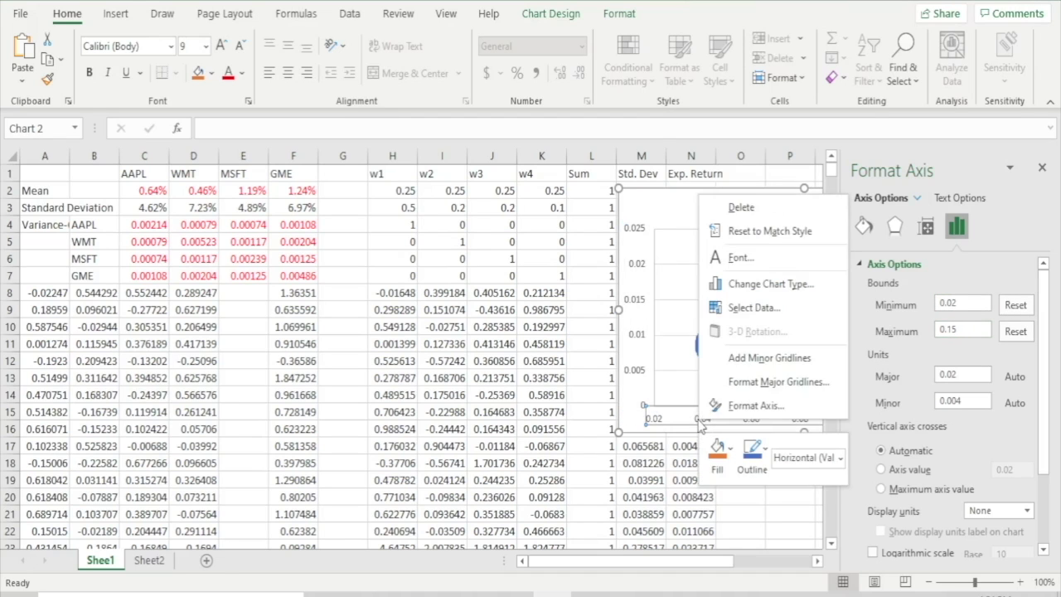
{"action": "left_click", "coordinate": [716, 406]}
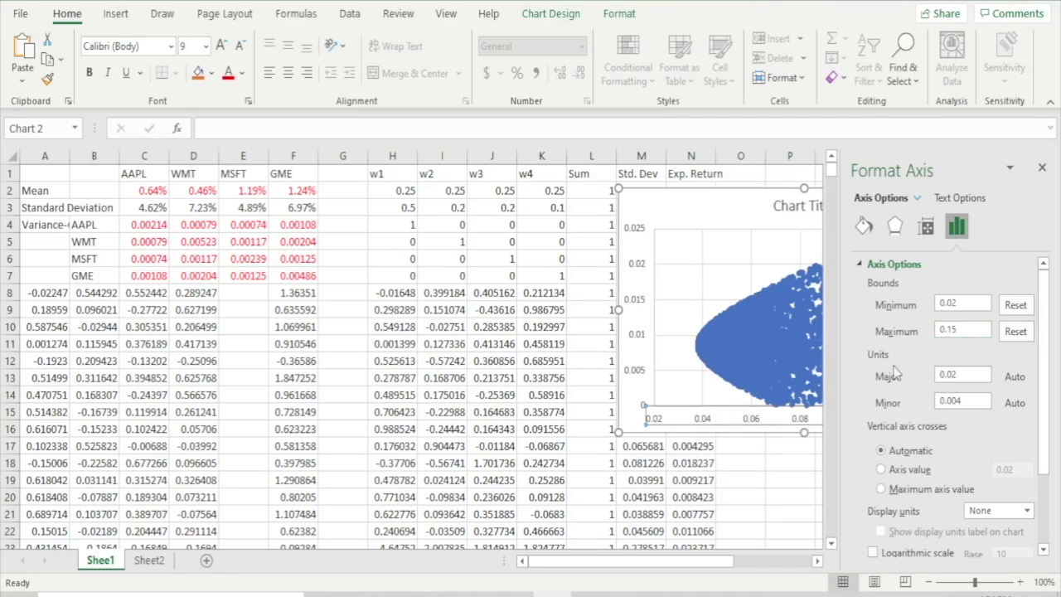
{"action": "left_click", "coordinate": [1041, 169]}
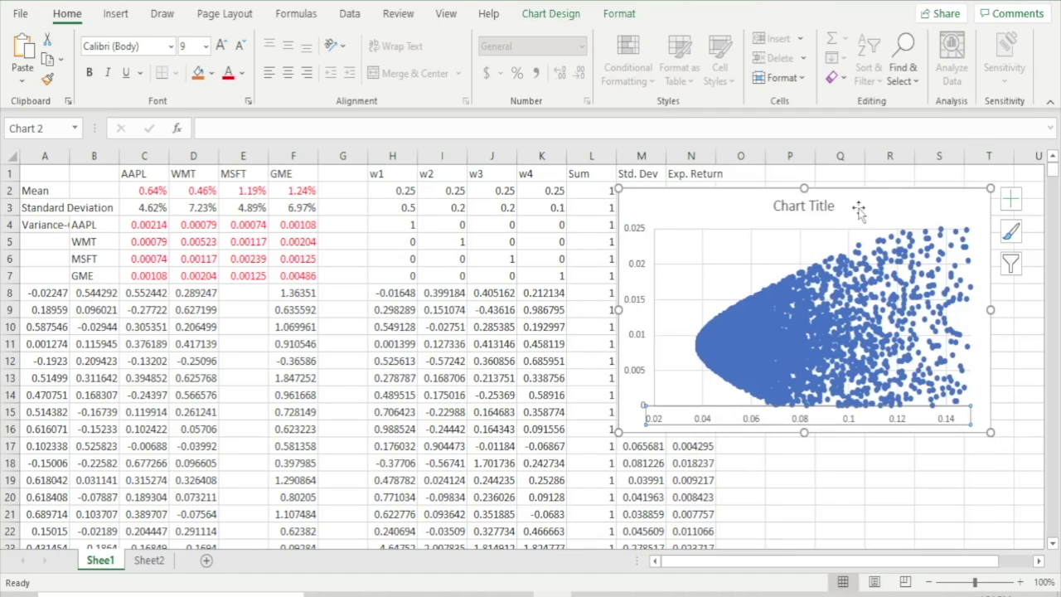
{"action": "left_click_drag", "start_coordinate": [860, 208], "coordinate": [865, 235]}
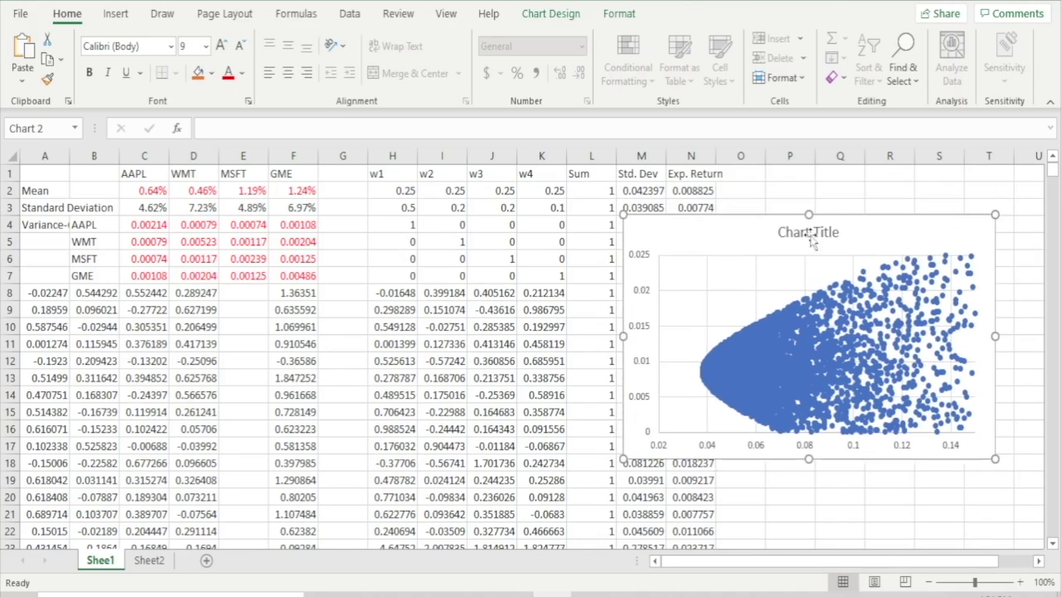
- Recalculate the simulation several times by re-entering the unchanged random-number formulas in A8, B8 and B10 through B13, watching the scatter chart redraw
{"action": "left_click", "coordinate": [43, 291]}
{"action": "left_click", "coordinate": [285, 131]}
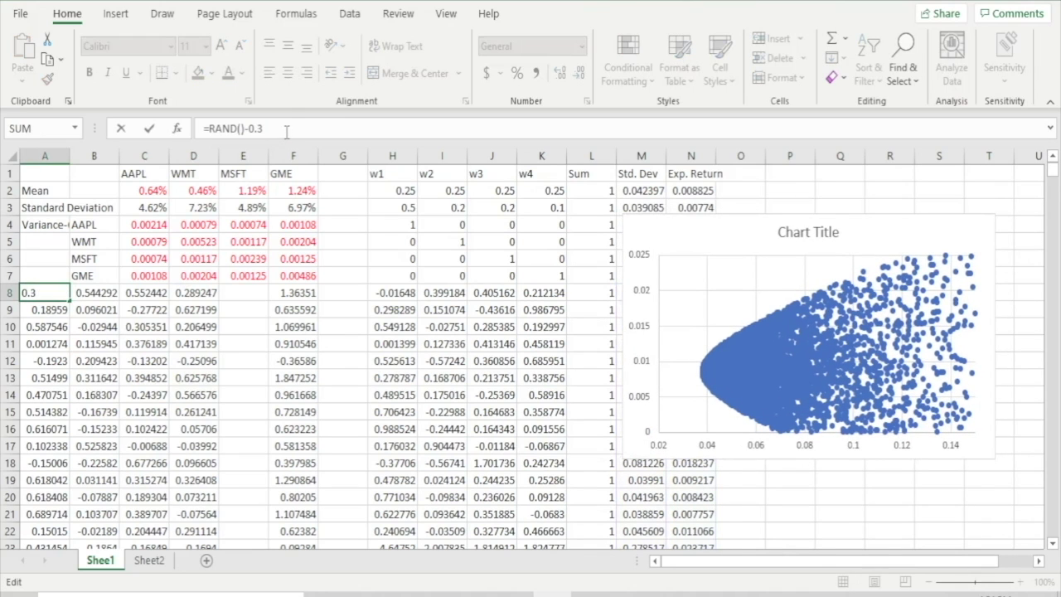
{"action": "key", "text": "Return"}
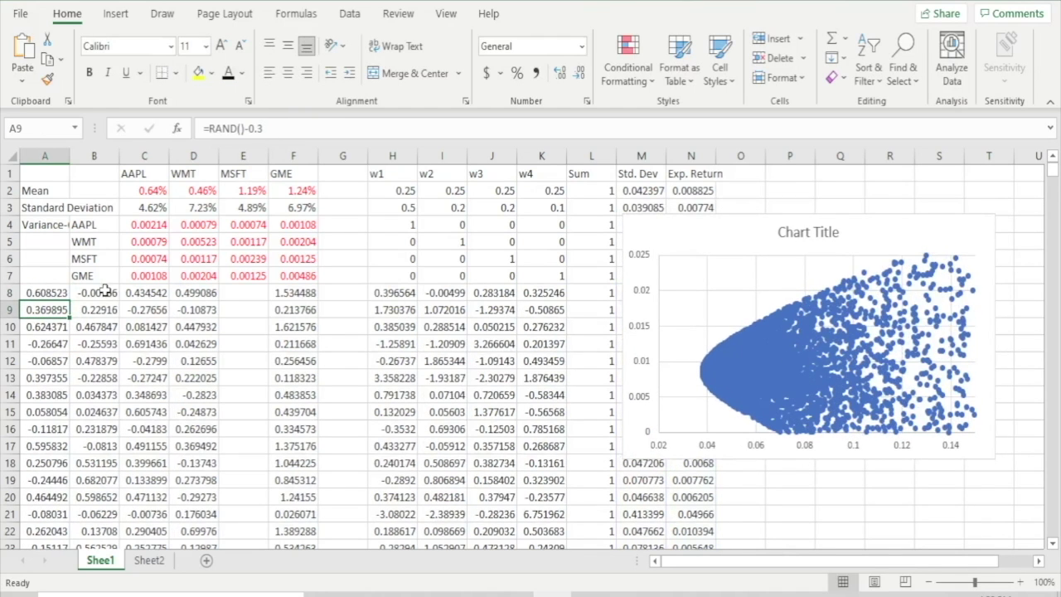
{"action": "left_click", "coordinate": [98, 287]}
{"action": "left_click", "coordinate": [316, 128]}
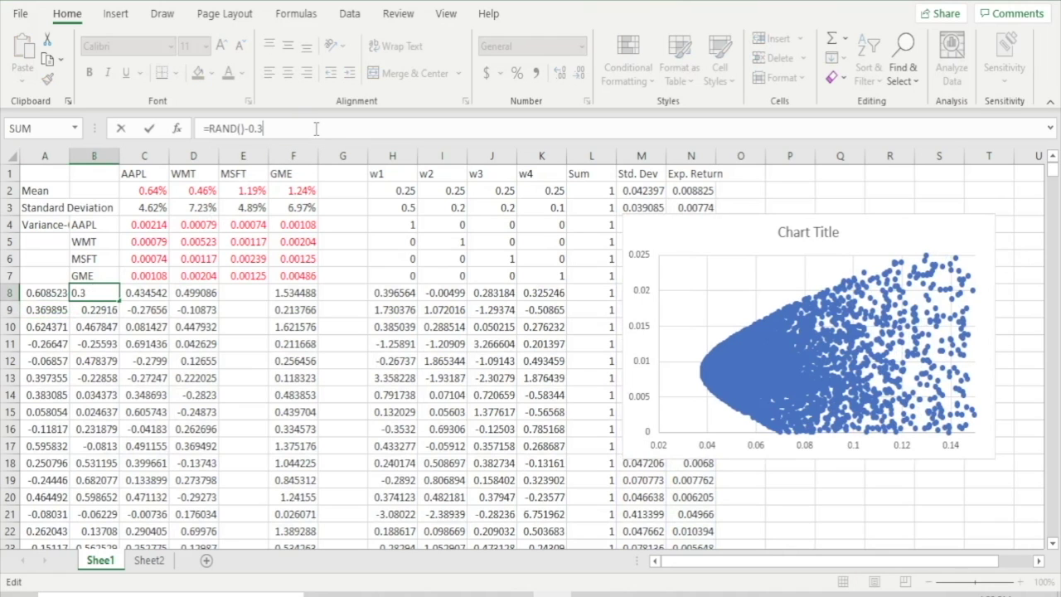
{"action": "key", "text": "Return"}
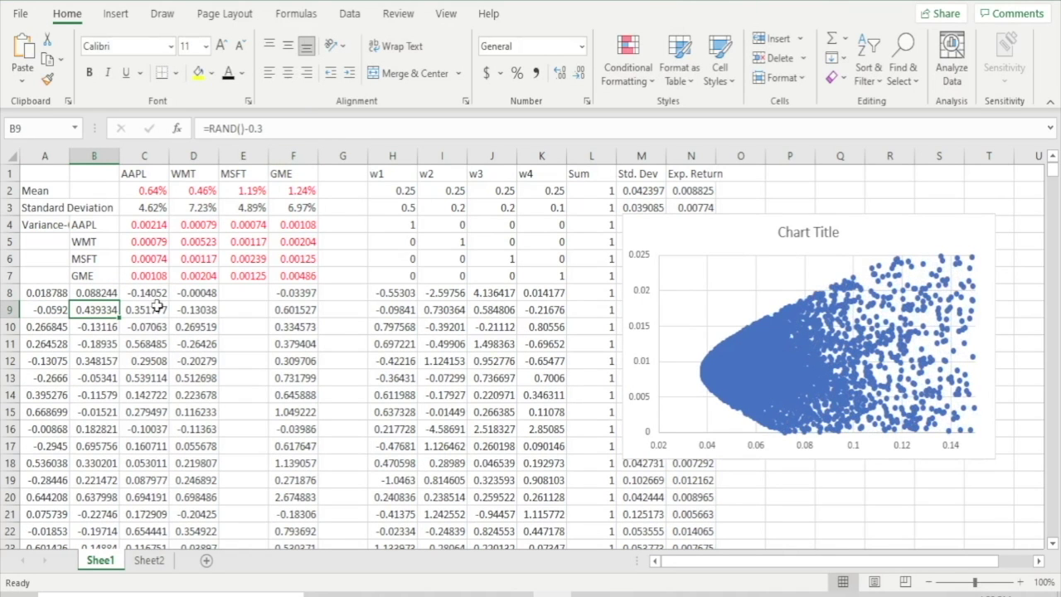
{"action": "key", "text": "Return"}
{"action": "left_click", "coordinate": [277, 130]}
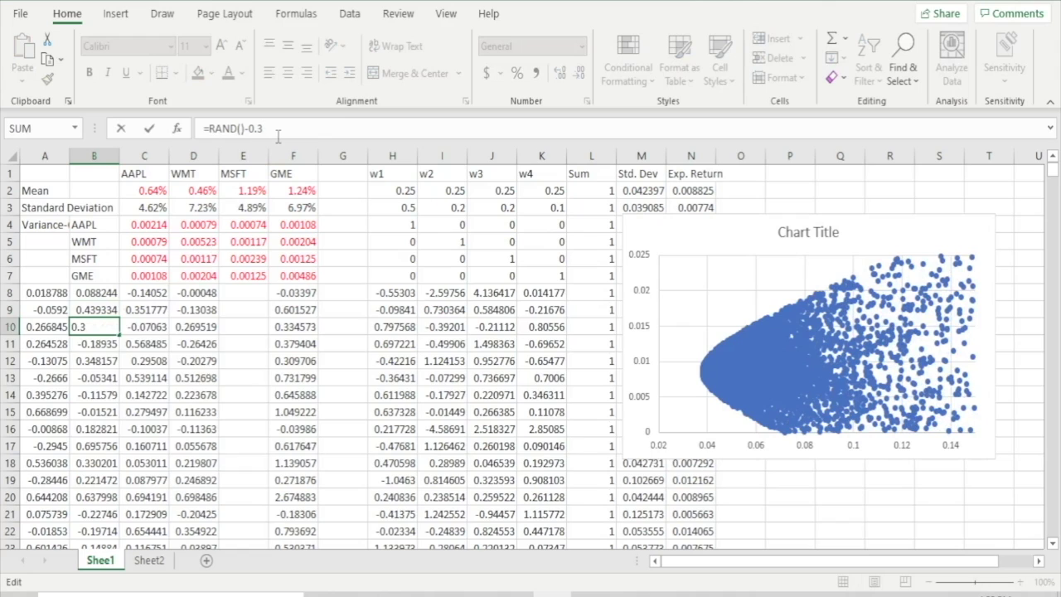
{"action": "key", "text": "Return"}
{"action": "left_click", "coordinate": [279, 130]}
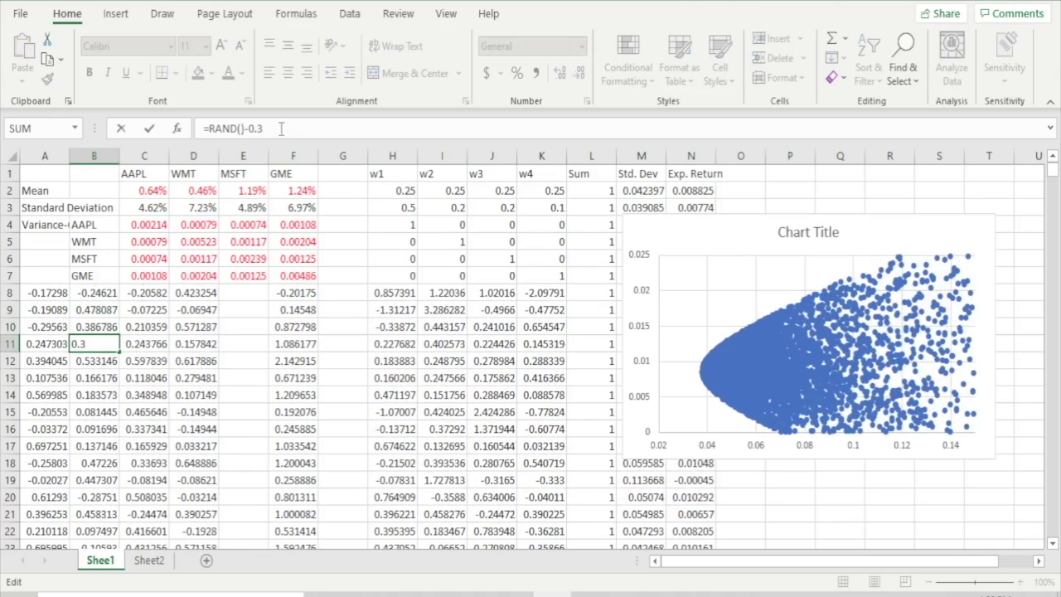
{"action": "key", "text": "Return"}
{"action": "left_click", "coordinate": [281, 128]}
{"action": "key", "text": "Return"}
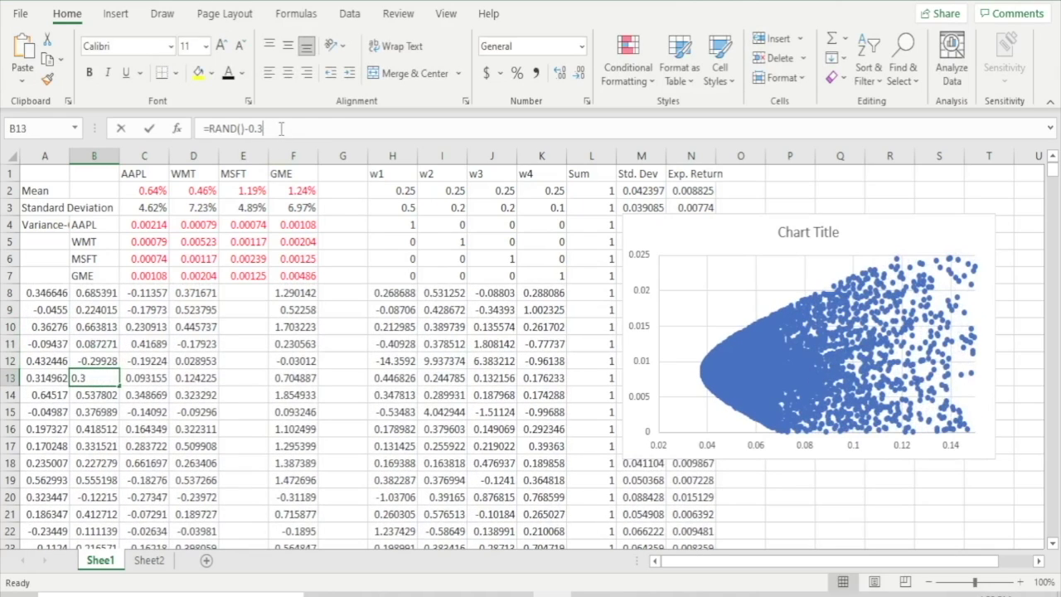
{"action": "key", "text": "Return"}
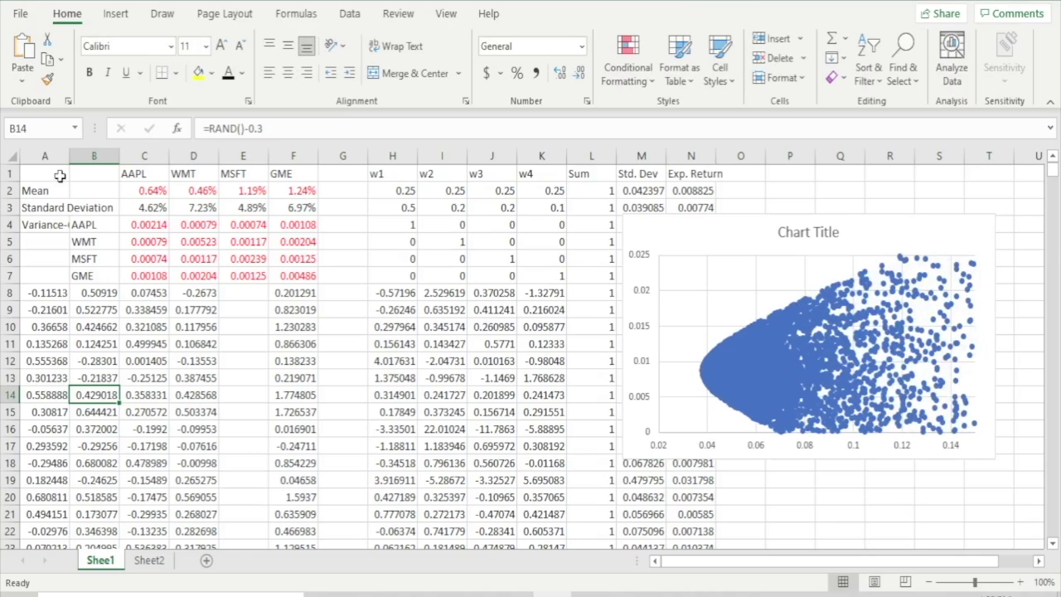
- Select cell A1 and close the workbook without saving the changes
{"action": "left_click", "coordinate": [48, 177]}
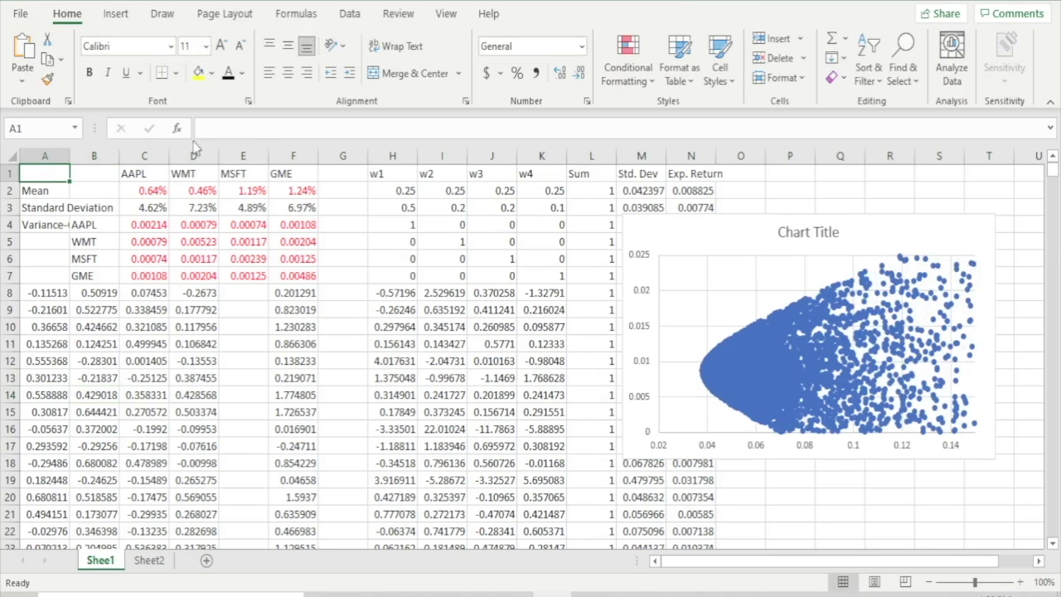
{"action": "left_click", "coordinate": [1043, 1]}
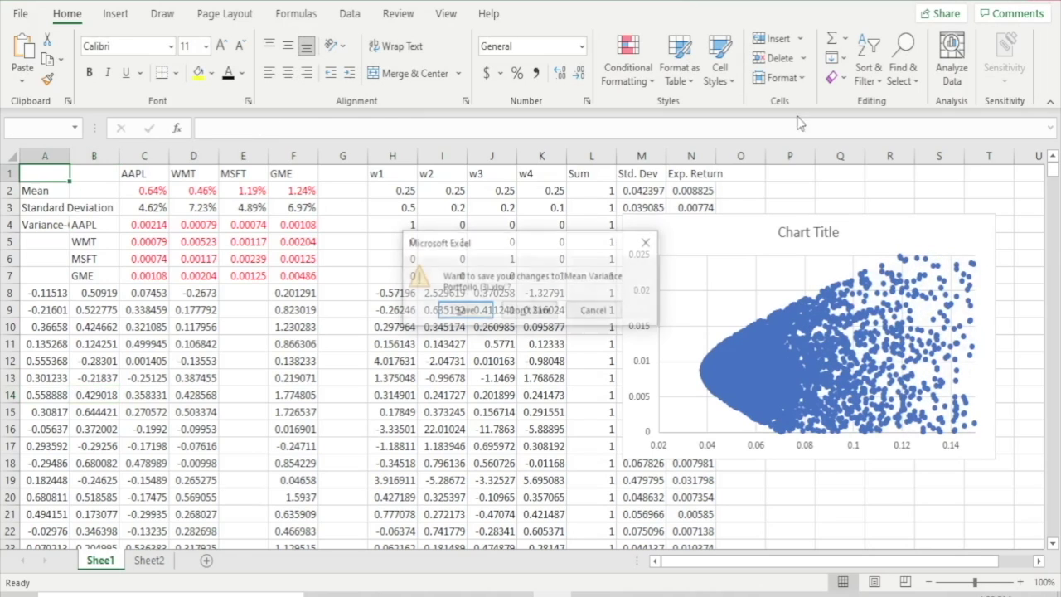
{"action": "left_click", "coordinate": [546, 306]}
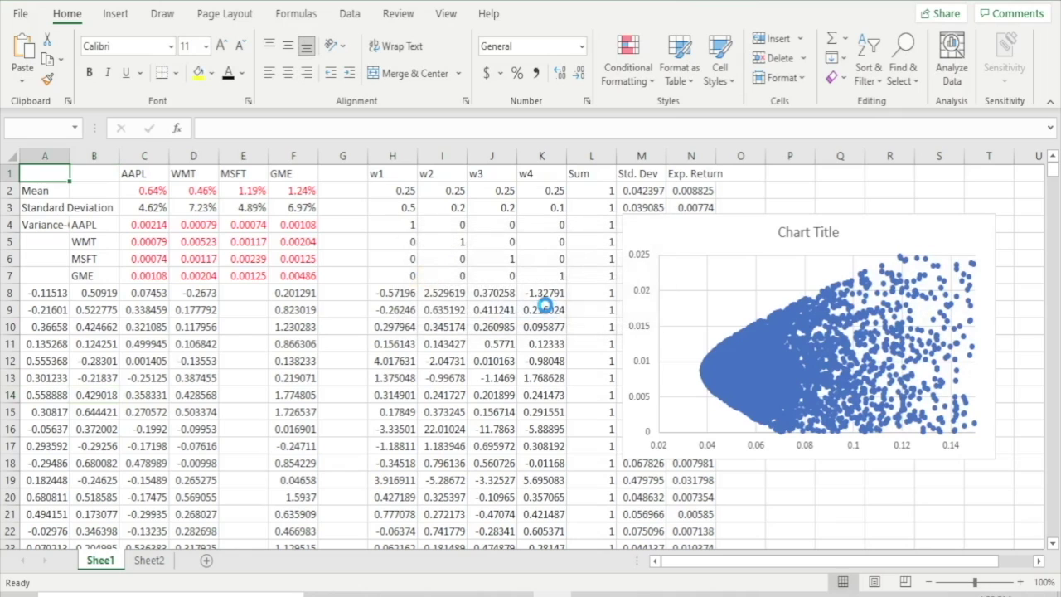